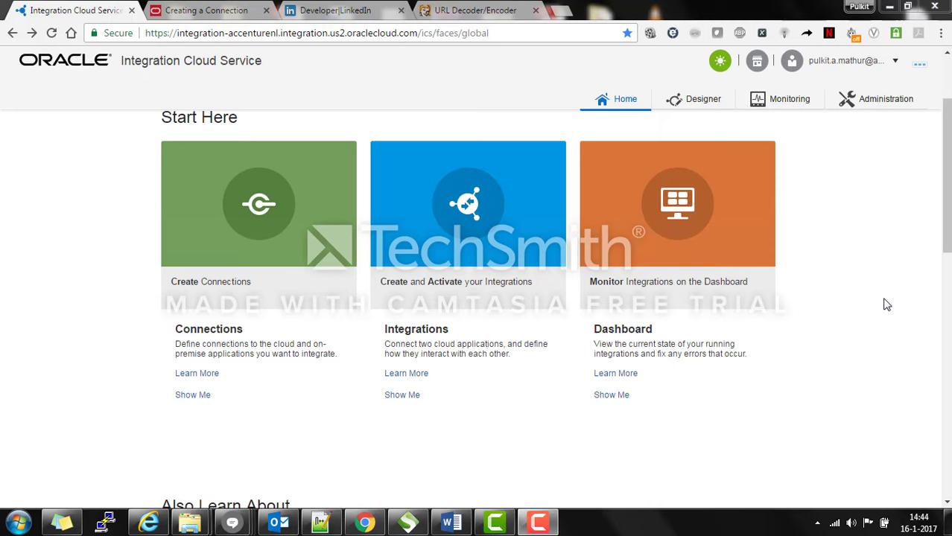
Step: Open the empty Connections page from the Home page's Create Connections card
{"action": "left_click_drag", "start_coordinate": [947, 179], "coordinate": [947, 295]}
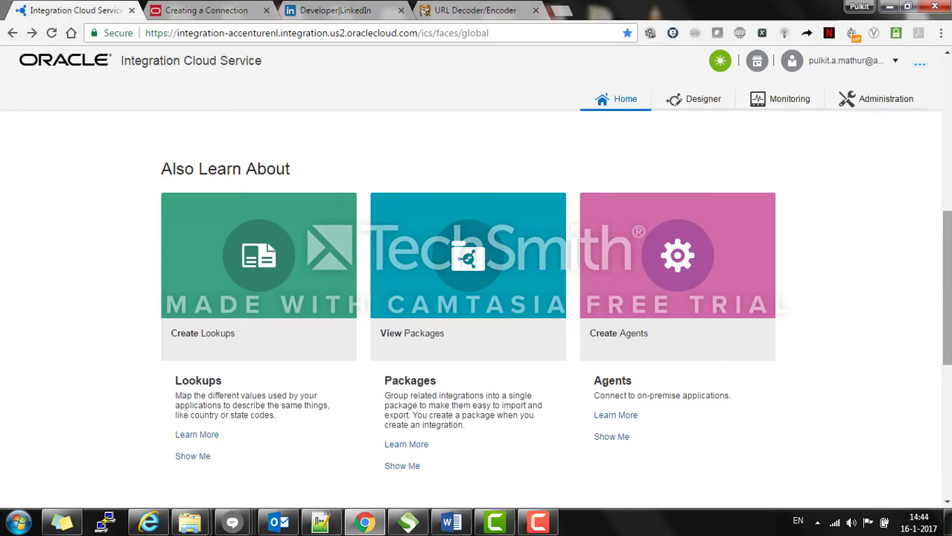
{"action": "left_click_drag", "start_coordinate": [947, 296], "coordinate": [943, 186]}
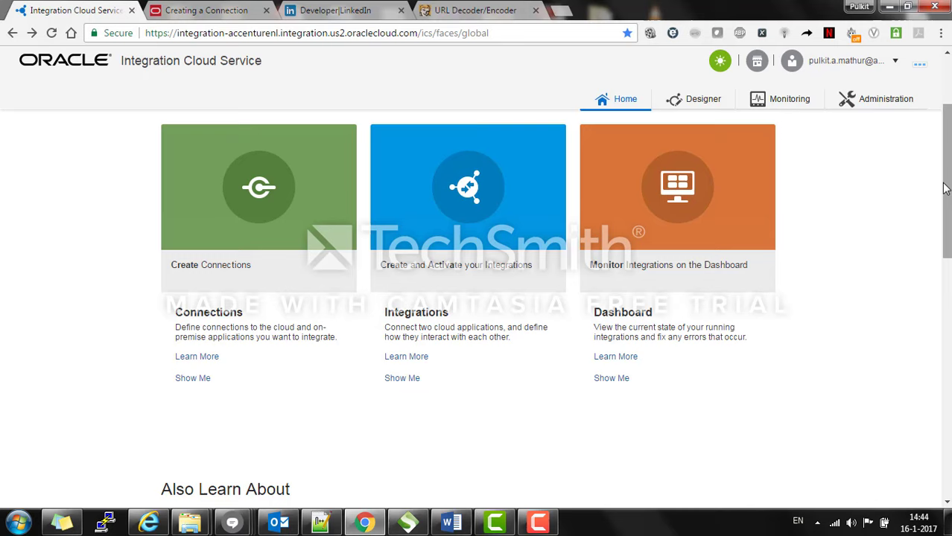
{"action": "left_click", "coordinate": [259, 230]}
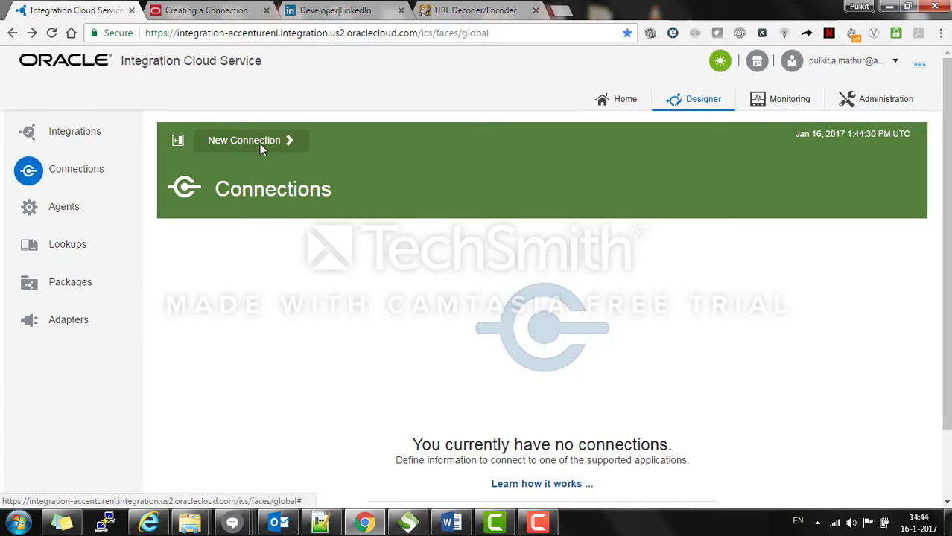
Step: Start a new connection and select the LinkedIn adapter from the full adapter list
{"action": "left_click", "coordinate": [259, 143]}
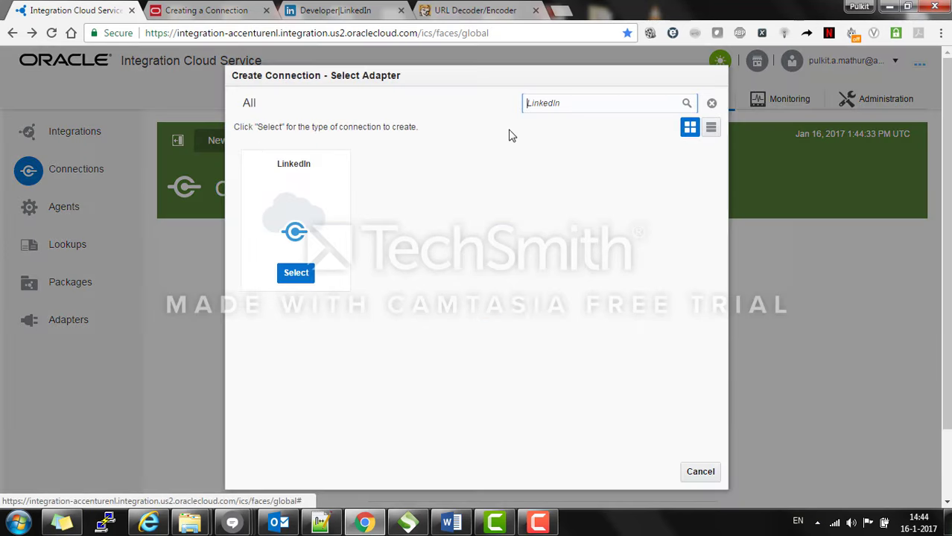
{"action": "left_click", "coordinate": [609, 104]}
{"action": "key", "text": "BackSpace"}
{"action": "key", "text": "BackSpace"}
{"action": "key", "text": "BackSpace"}
{"action": "key", "text": "BackSpace"}
{"action": "key", "text": "BackSpace"}
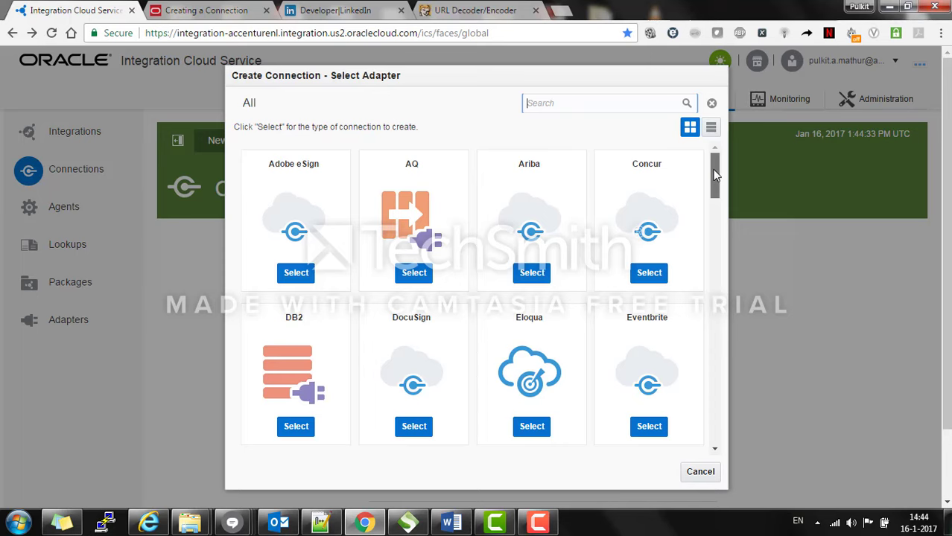
{"action": "left_click_drag", "start_coordinate": [714, 172], "coordinate": [720, 216]}
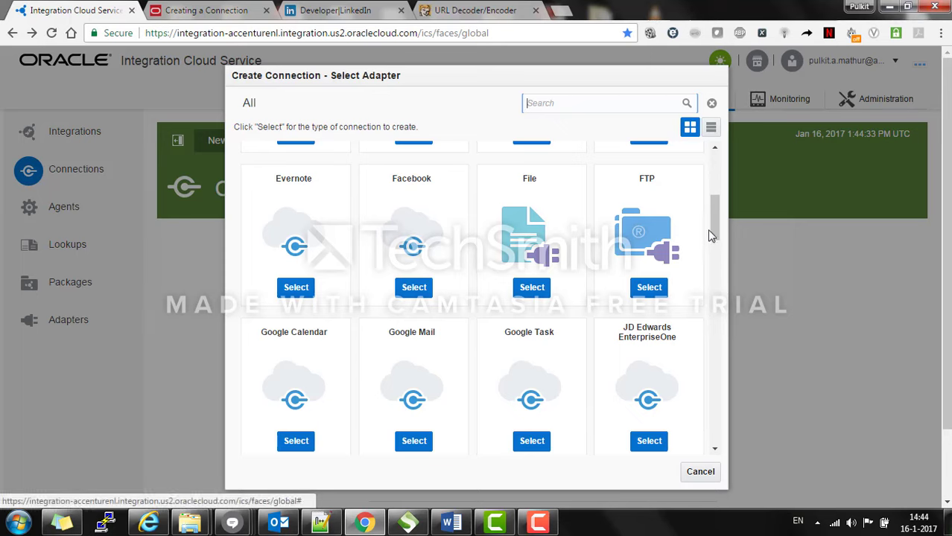
{"action": "left_click_drag", "start_coordinate": [709, 229], "coordinate": [719, 256]}
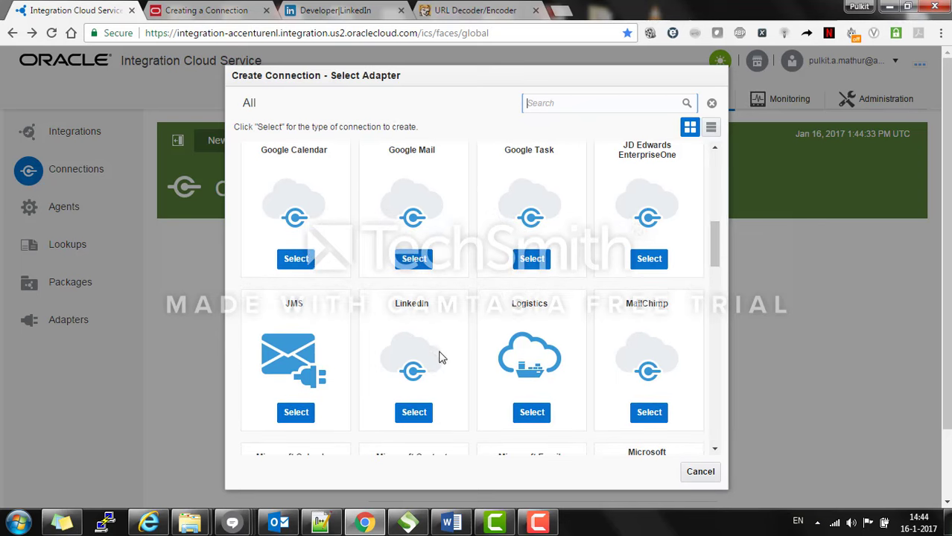
{"action": "left_click", "coordinate": [422, 414]}
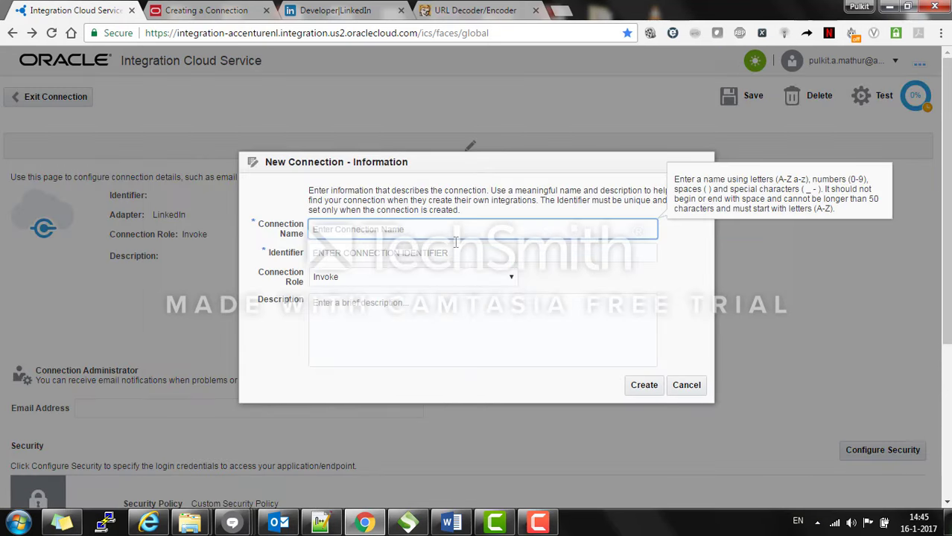
Step: Create a connection named Linkedin_Connection with the Invoke role
{"action": "type", "text": "Linkedi"}
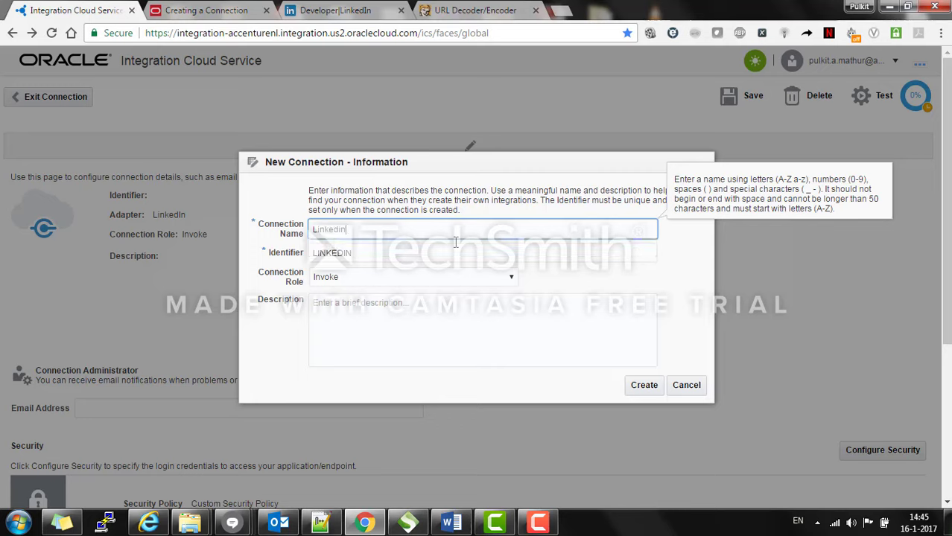
{"action": "type", "text": "n_Connection"}
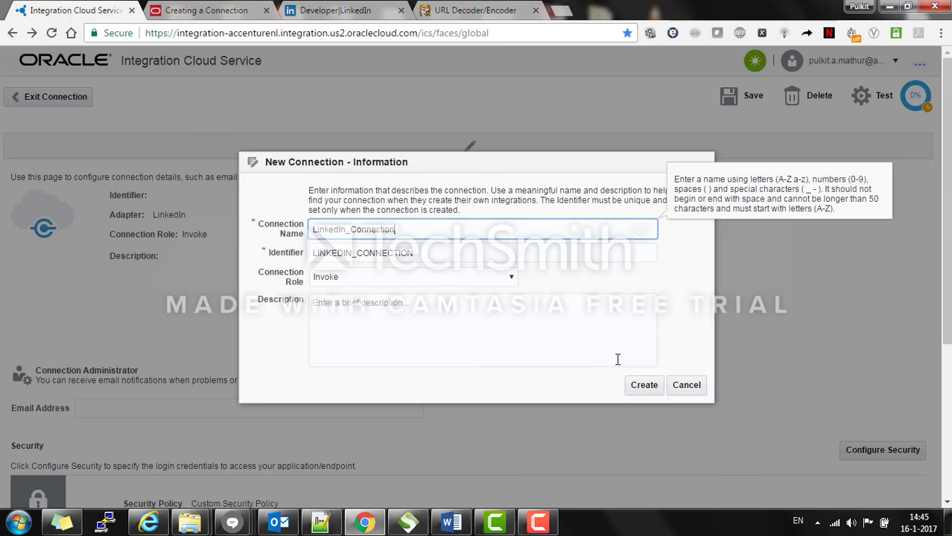
{"action": "left_click", "coordinate": [637, 385]}
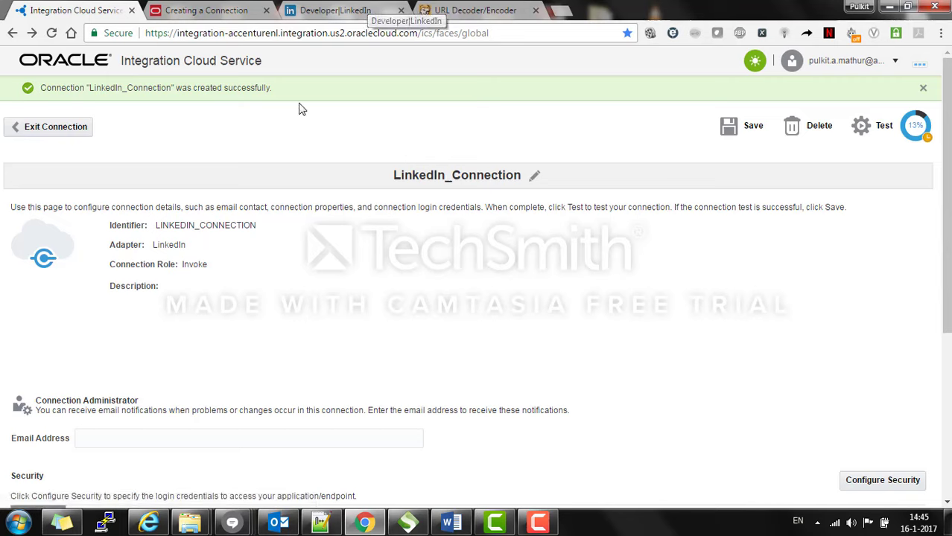
Step: Switch to the 'Creating a Connection' tab showing the LinkedIn connection security documentation
{"action": "left_click", "coordinate": [235, 9]}
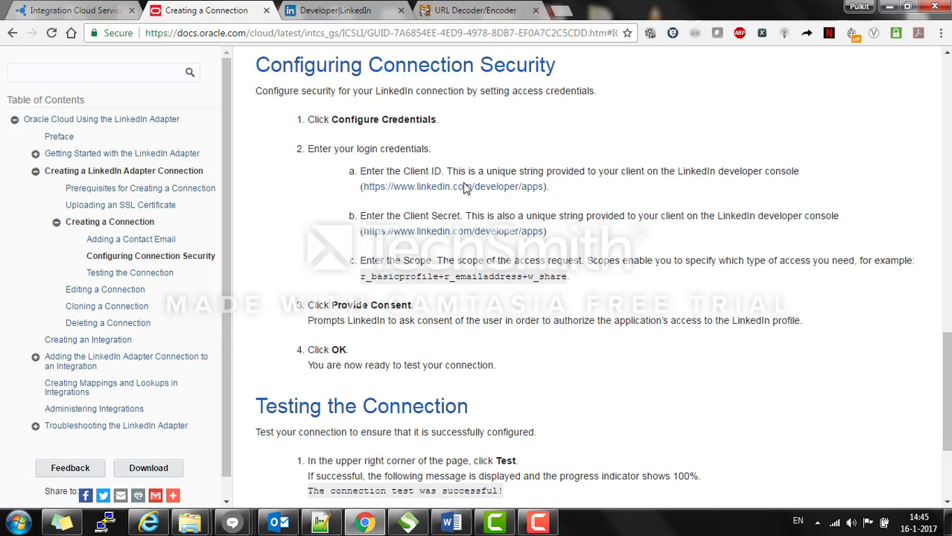
Step: Open the guide's linkedin.com/developer/apps link in a new tab and view My Applications
{"action": "right_click", "coordinate": [409, 195]}
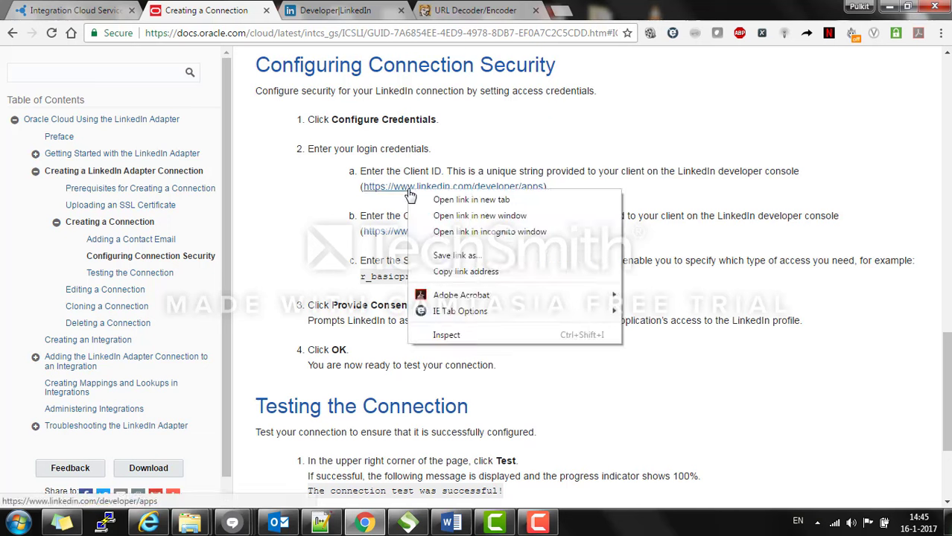
{"action": "left_click", "coordinate": [422, 197]}
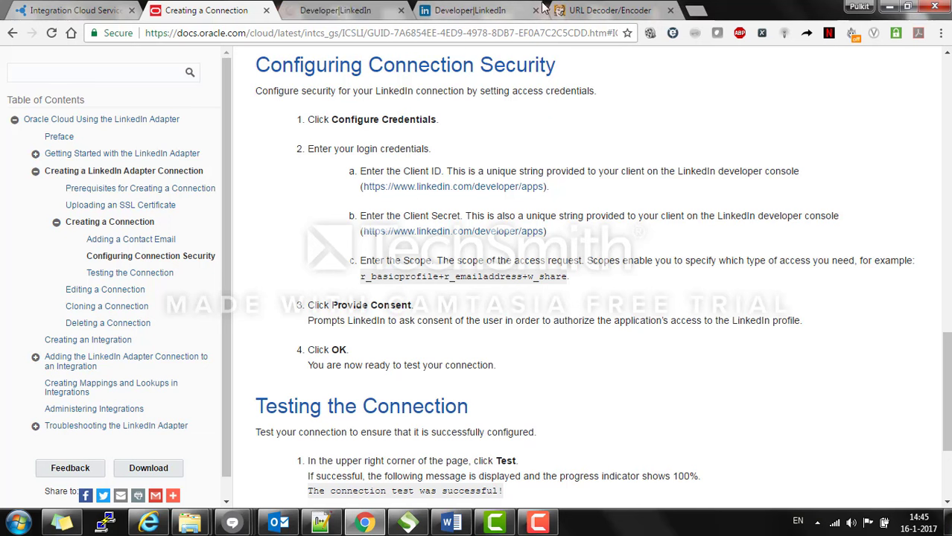
{"action": "left_click", "coordinate": [536, 11]}
{"action": "left_click", "coordinate": [335, 10]}
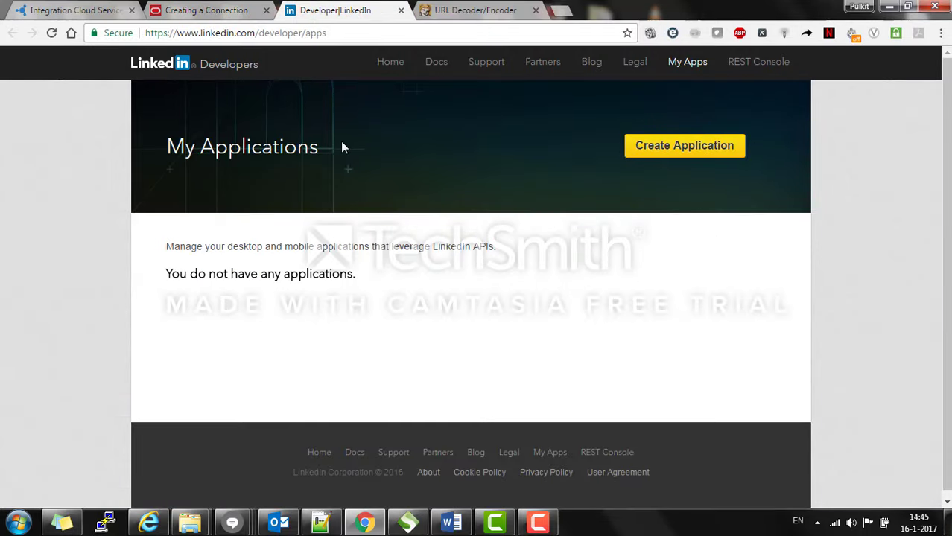
Step: Start a new LinkedIn app for ABC Consultants, entering the app name and description 'Publish opportunity on LinkedIn'
{"action": "left_click", "coordinate": [663, 155]}
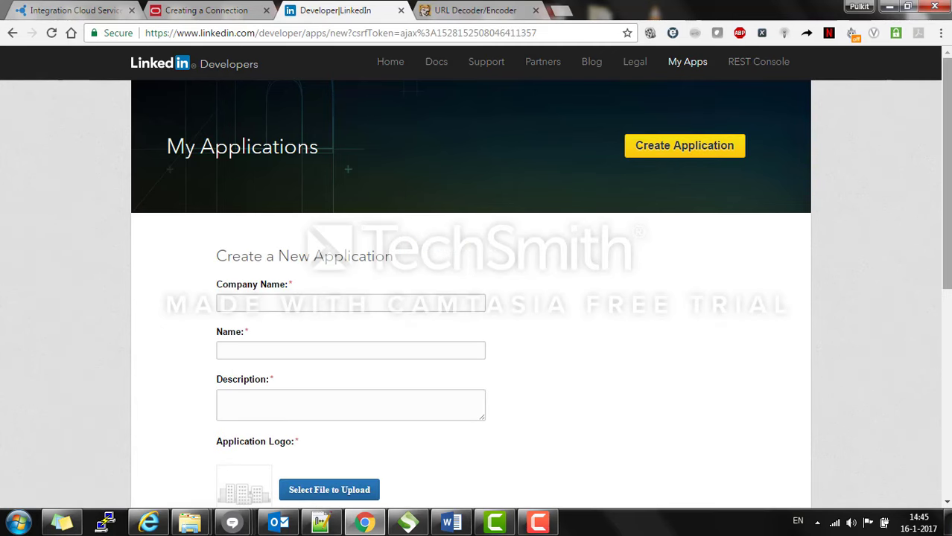
{"action": "scroll", "coordinate": [404, 136], "scroll_direction": "down", "scroll_amount": 3}
{"action": "left_click", "coordinate": [404, 137]}
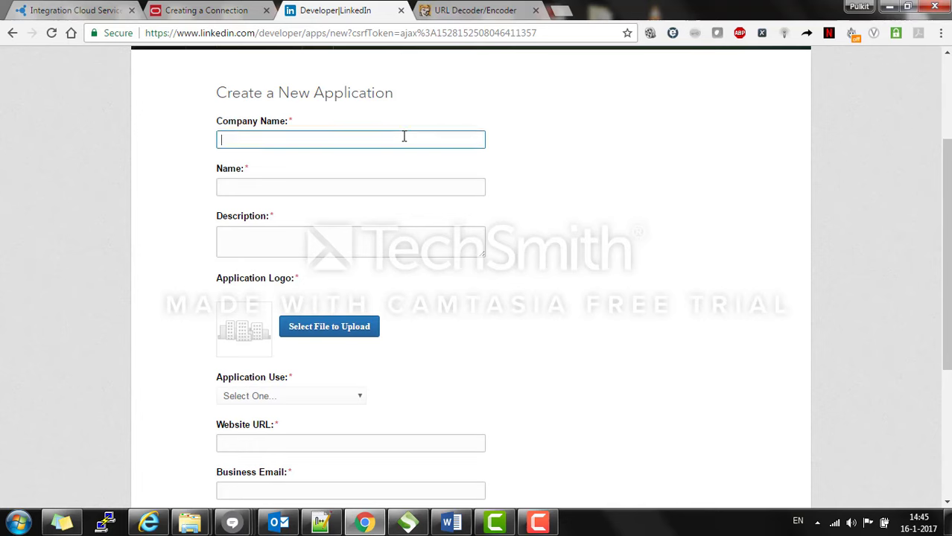
{"action": "type", "text": "ABC"}
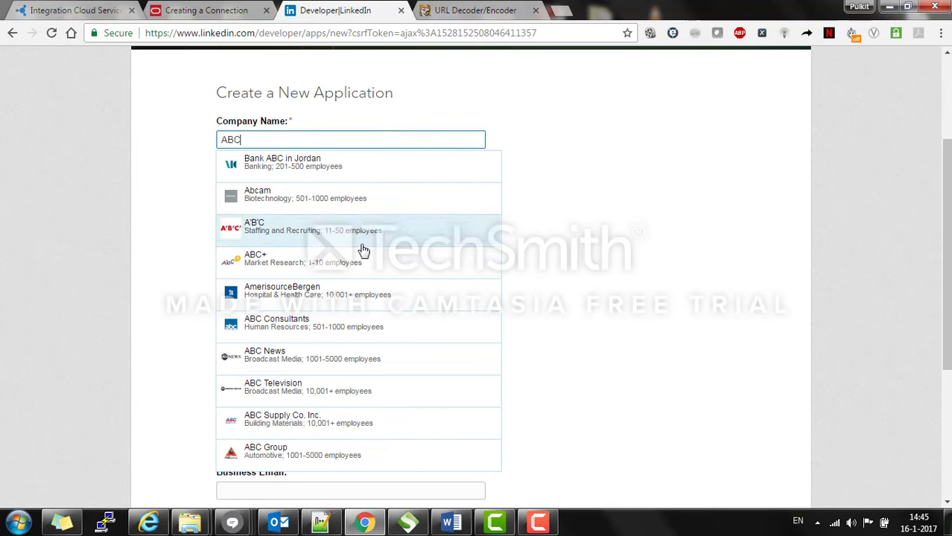
{"action": "left_click", "coordinate": [345, 321]}
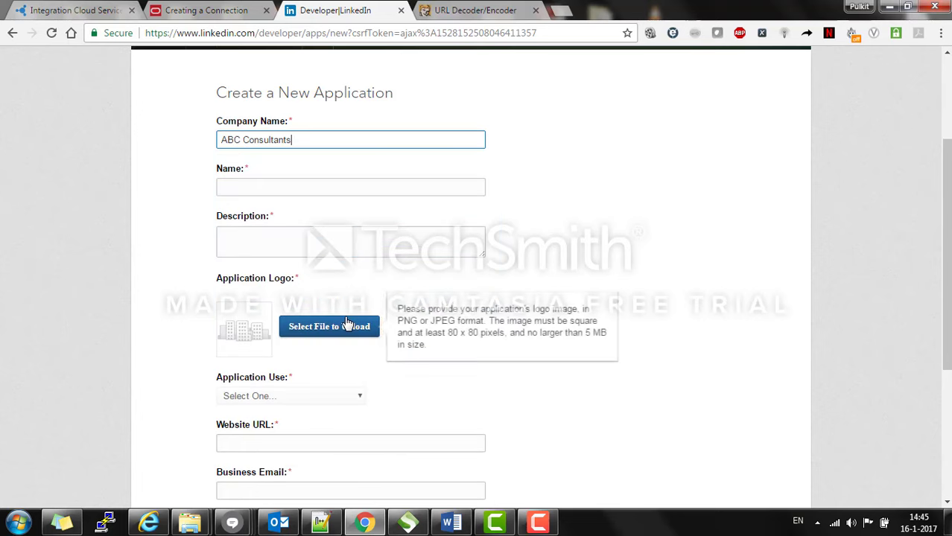
{"action": "left_click", "coordinate": [409, 188]}
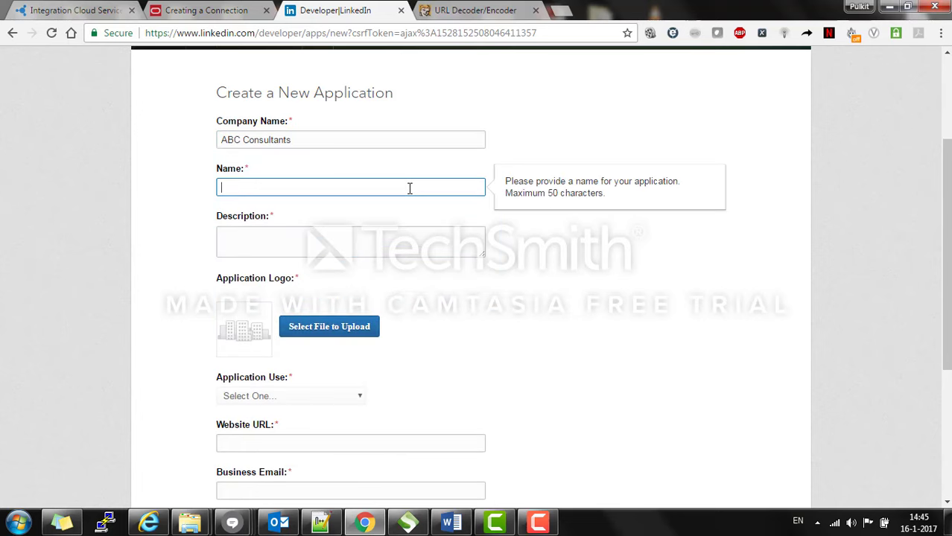
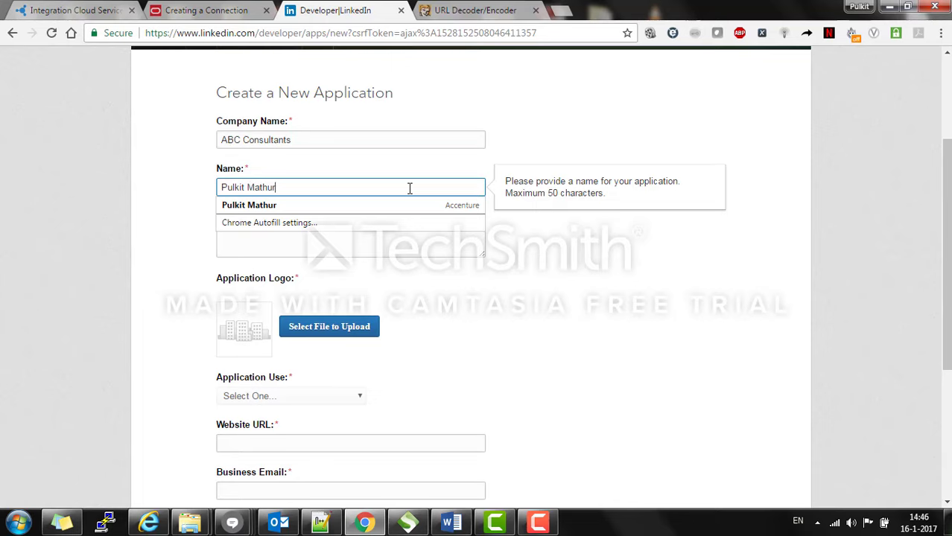
{"action": "key", "text": "Tab"}
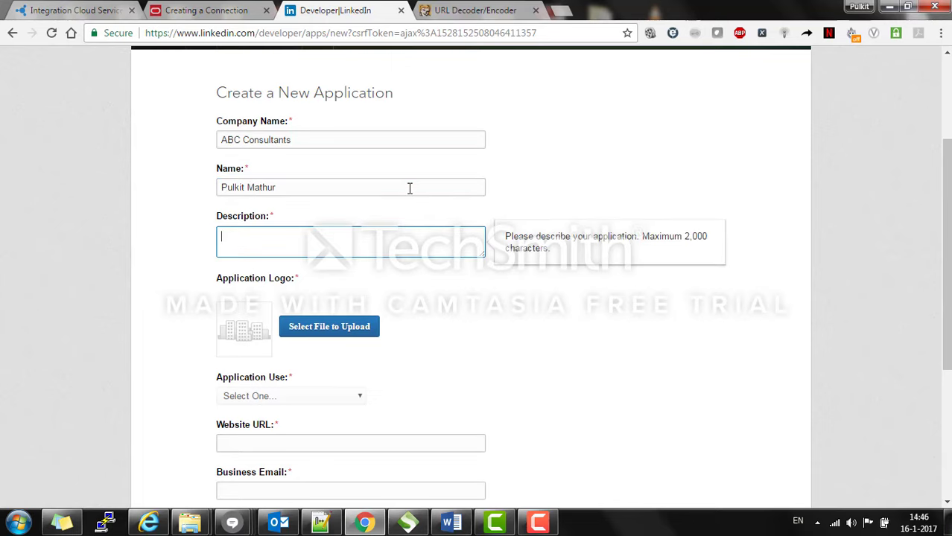
{"action": "type", "text": "Publish opportunity on Link"}
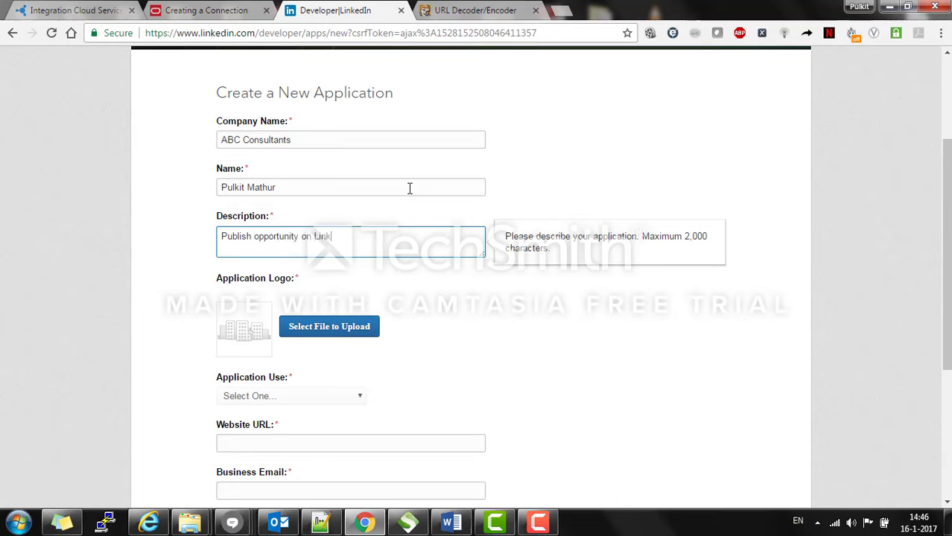
{"action": "type", "text": "edIn"}
{"action": "left_click", "coordinate": [515, 321]}
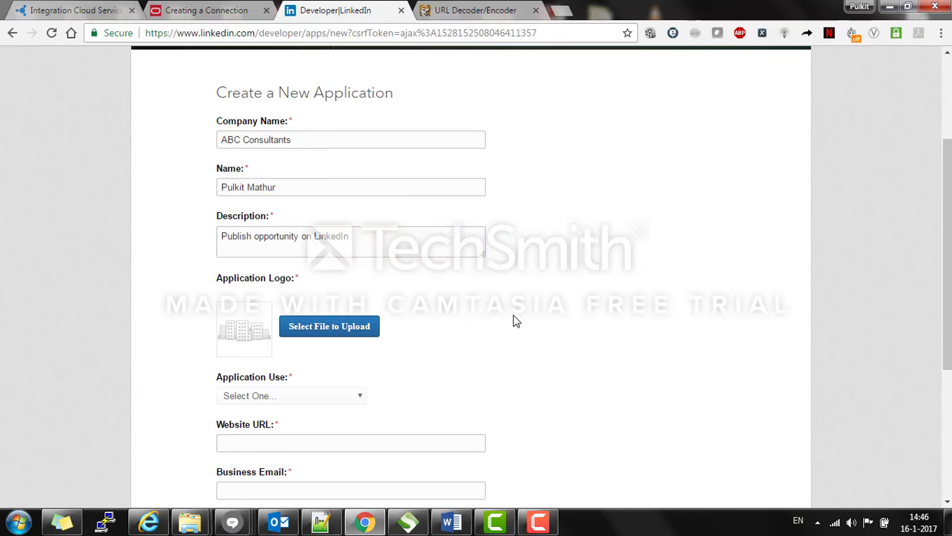
Step: Upload company logo.jpg as the app logo and set the application use to Communications
{"action": "left_click", "coordinate": [371, 329]}
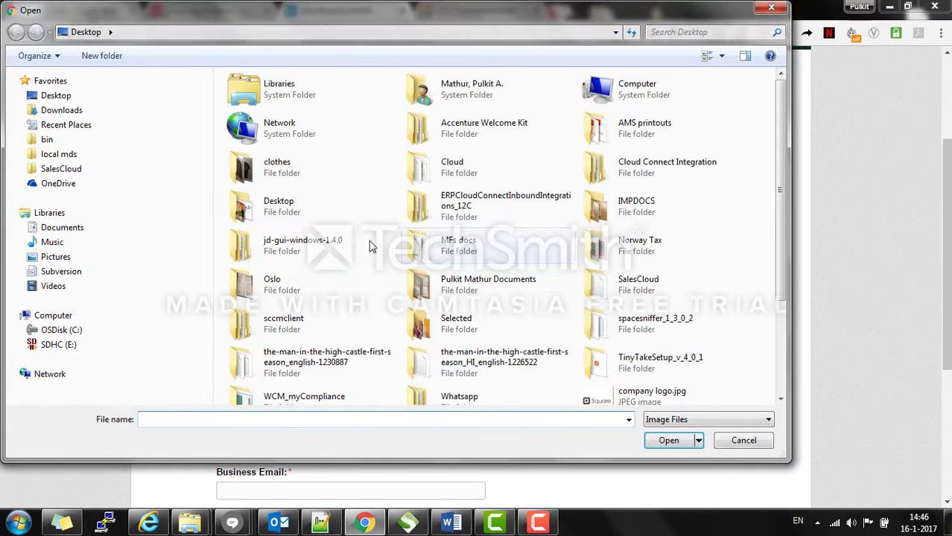
{"action": "left_click", "coordinate": [382, 419]}
{"action": "type", "text": "compa"}
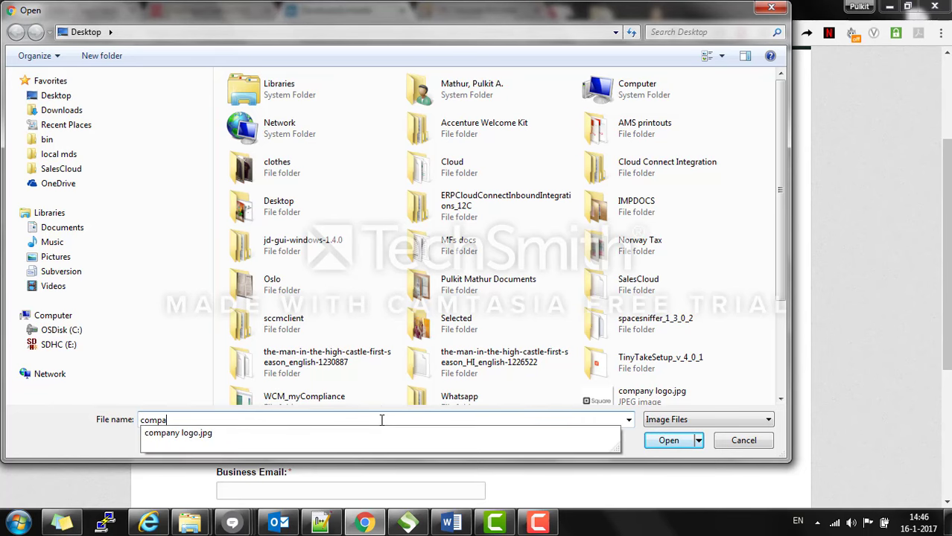
{"action": "key", "text": "Down"}
{"action": "key", "text": "Return"}
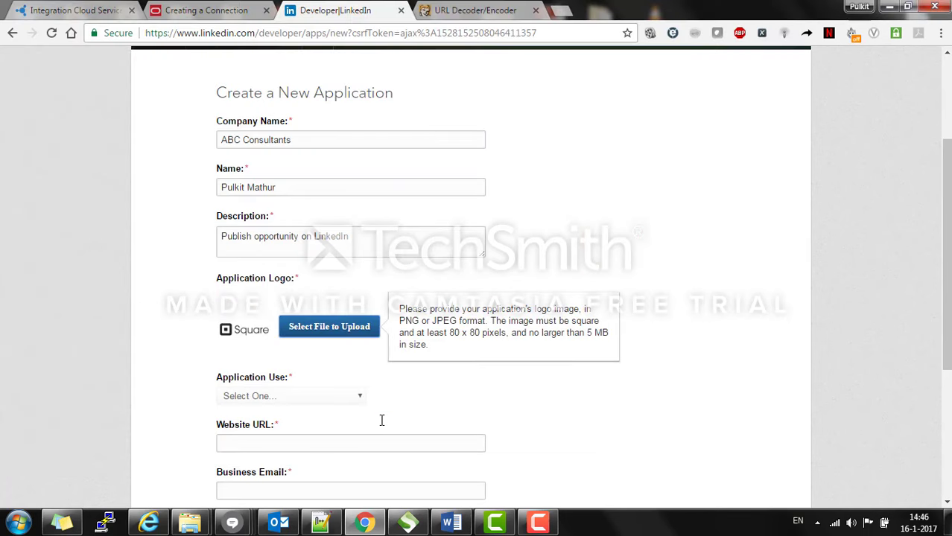
{"action": "left_click_drag", "start_coordinate": [946, 286], "coordinate": [946, 351]}
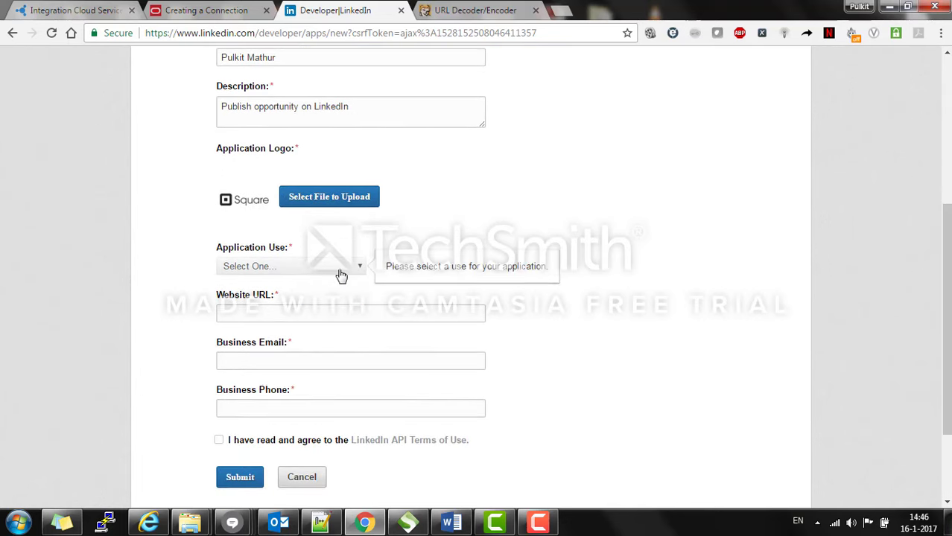
{"action": "left_click", "coordinate": [339, 273]}
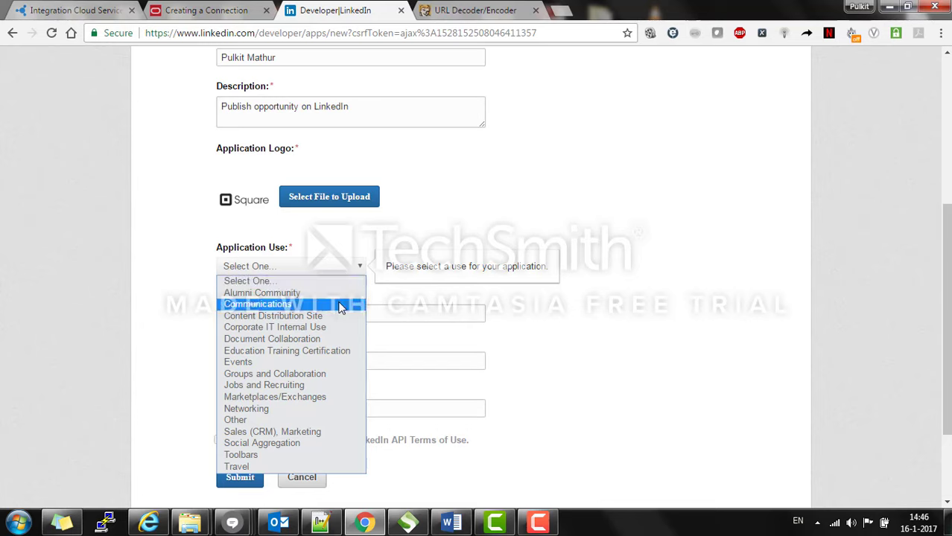
{"action": "left_click", "coordinate": [340, 305]}
Step: Autofill the website URL, business email and phone, accept the API terms, and submit
{"action": "left_click", "coordinate": [373, 309]}
{"action": "type", "text": "h"}
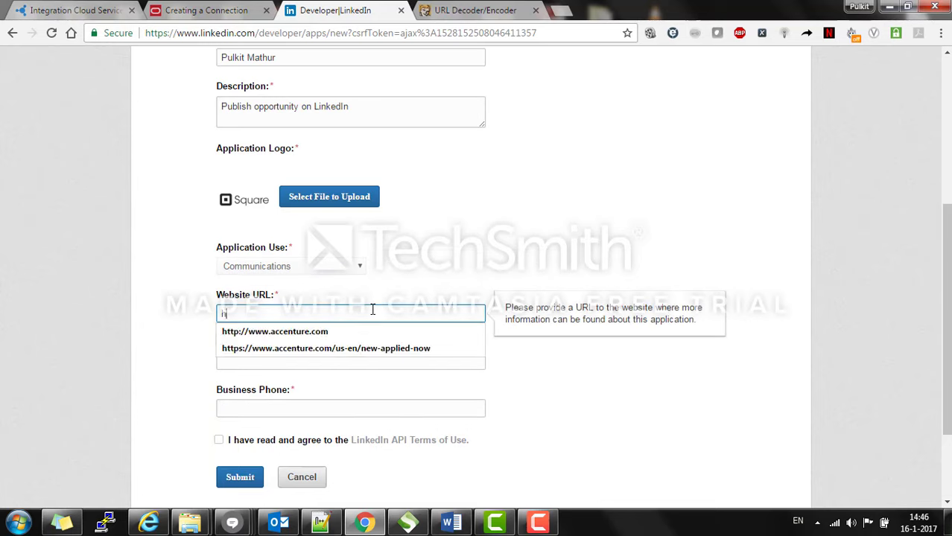
{"action": "type", "text": "ttp://"}
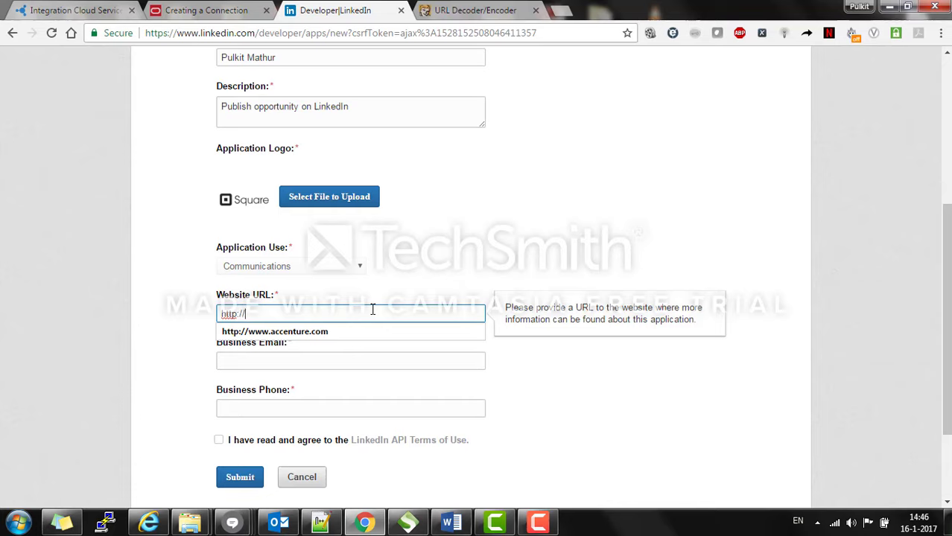
{"action": "type", "text": "www"}
{"action": "key", "text": "Down"}
{"action": "key", "text": "Return"}
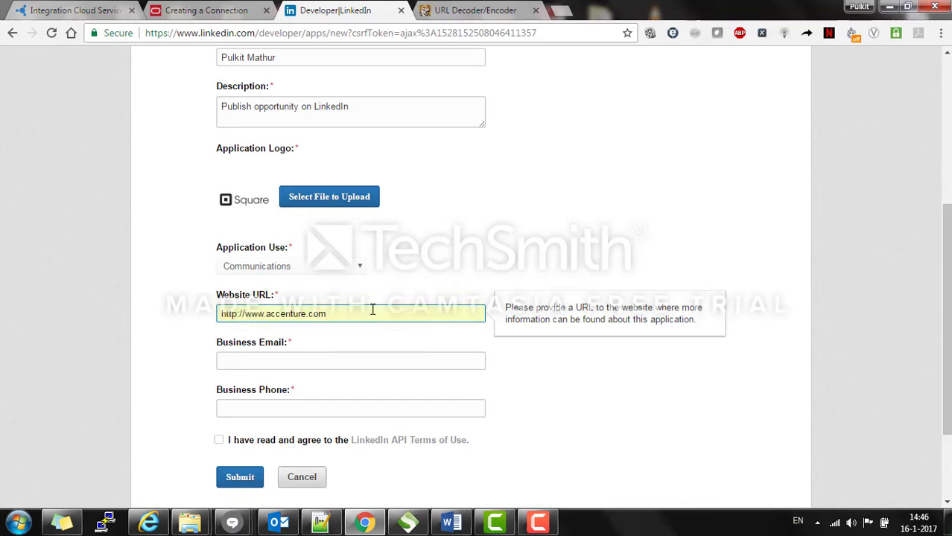
{"action": "left_click", "coordinate": [370, 362]}
{"action": "type", "text": "pulki"}
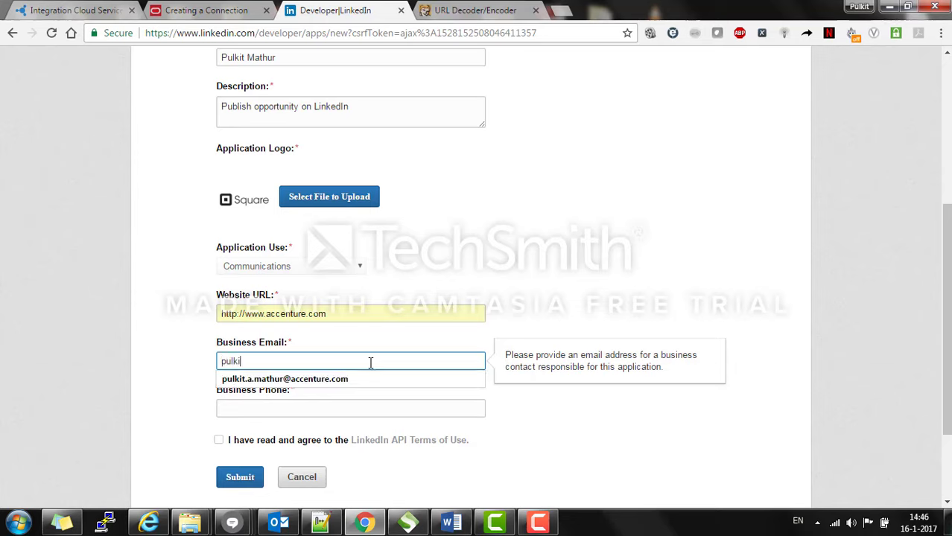
{"action": "type", "text": "t"}
{"action": "key", "text": "Down"}
{"action": "key", "text": "Return"}
{"action": "key", "text": "Tab"}
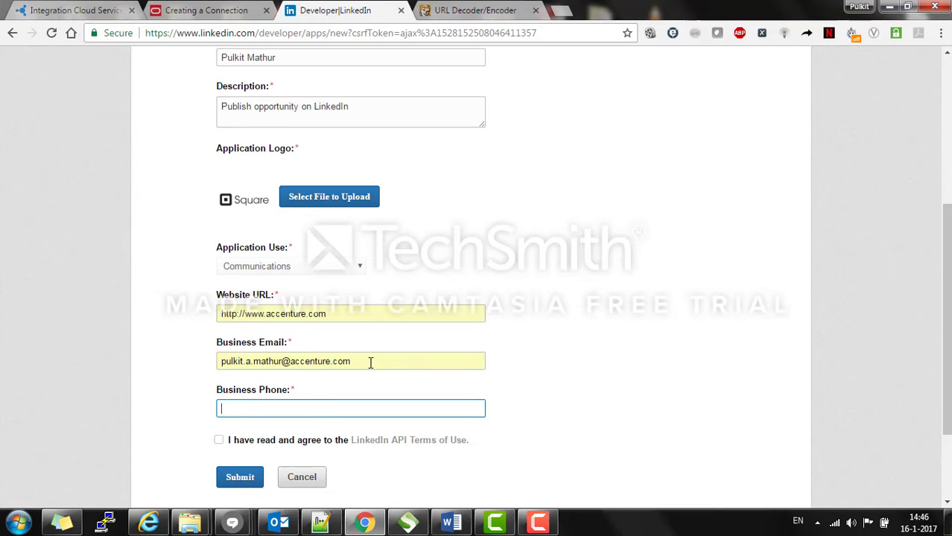
{"action": "type", "text": "06"}
{"action": "key", "text": "Down"}
{"action": "key", "text": "Return"}
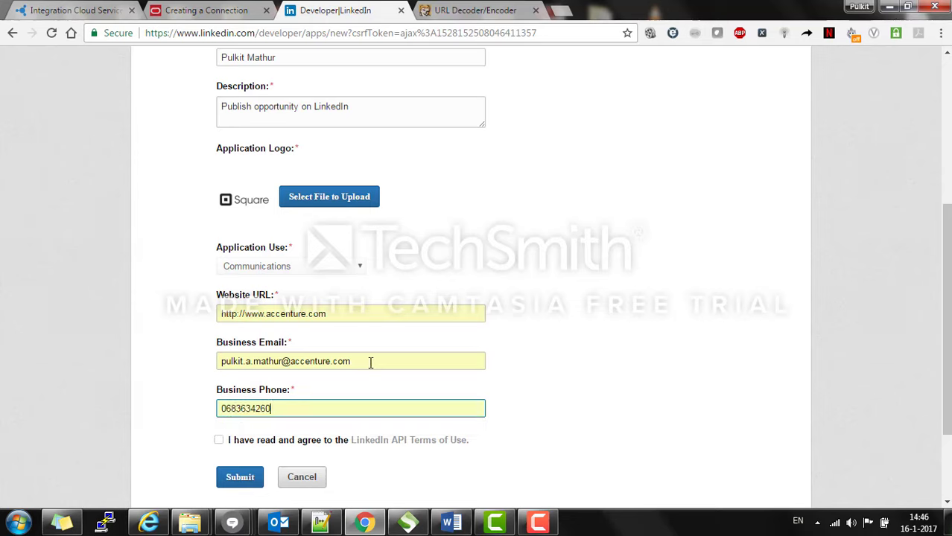
{"action": "left_click", "coordinate": [219, 441]}
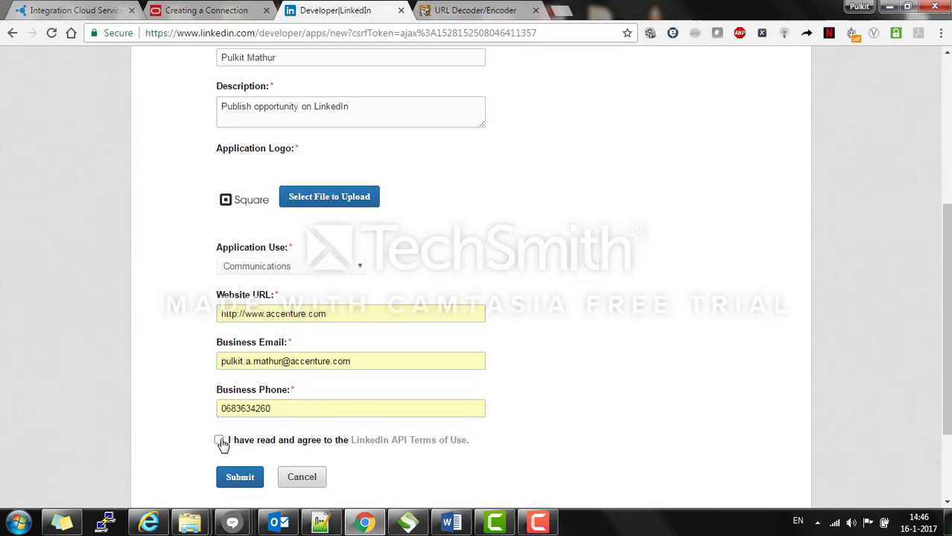
{"action": "left_click", "coordinate": [240, 476]}
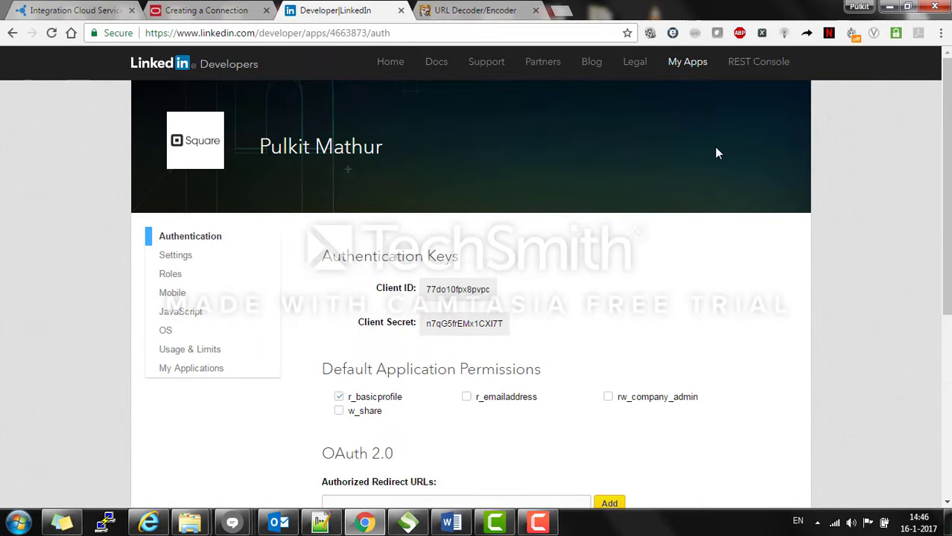
Step: Enable the r_emailaddress, rw_company_admin and w_share permissions on the LinkedIn app and save
{"action": "scroll", "coordinate": [475, 278], "scroll_direction": "down", "scroll_amount": 2}
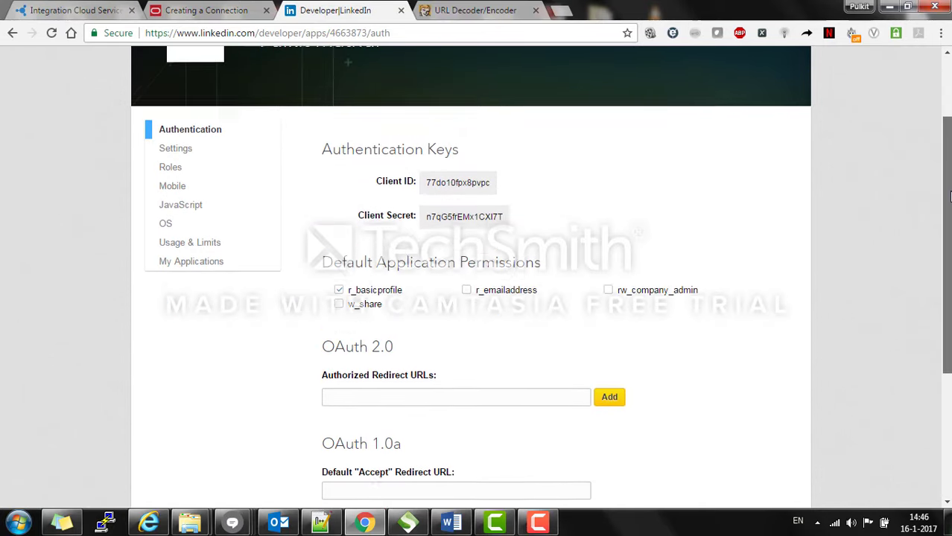
{"action": "scroll", "coordinate": [475, 278], "scroll_direction": "down", "scroll_amount": 1}
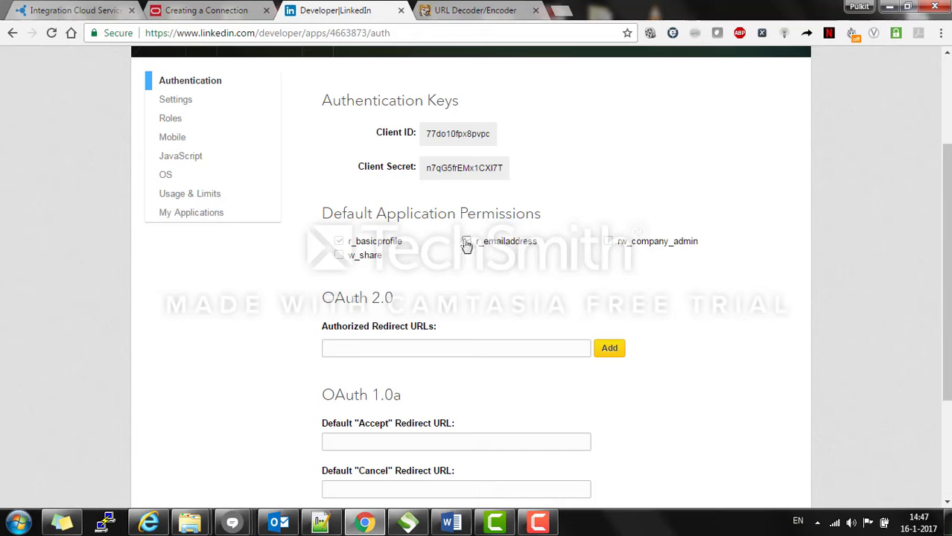
{"action": "left_click", "coordinate": [466, 244]}
{"action": "left_click", "coordinate": [608, 241]}
{"action": "left_click", "coordinate": [339, 255]}
{"action": "left_click_drag", "start_coordinate": [947, 272], "coordinate": [947, 282]}
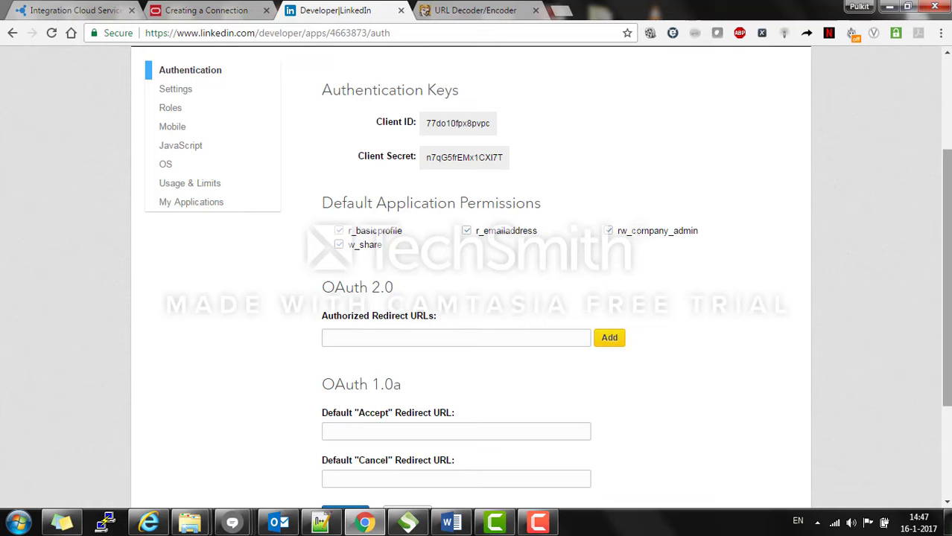
{"action": "left_click_drag", "start_coordinate": [948, 283], "coordinate": [947, 313]}
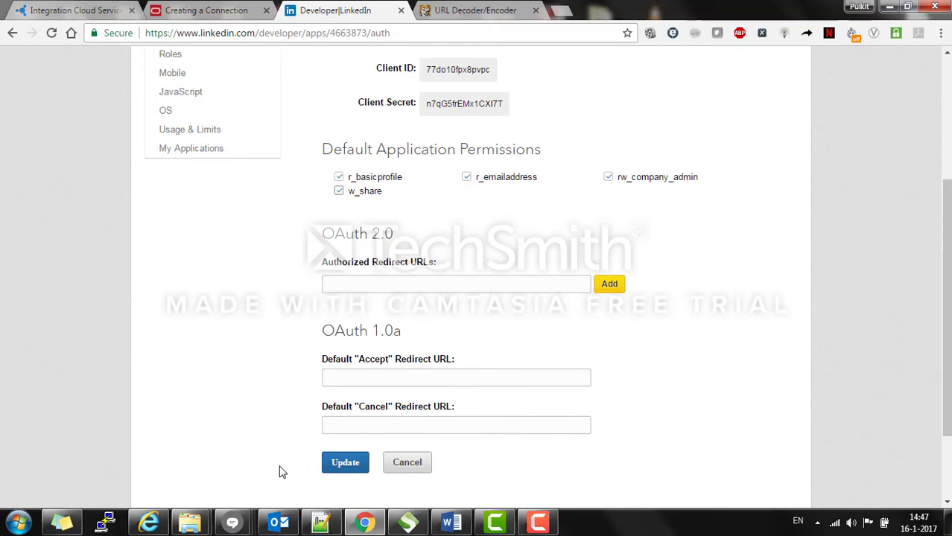
{"action": "left_click", "coordinate": [333, 468]}
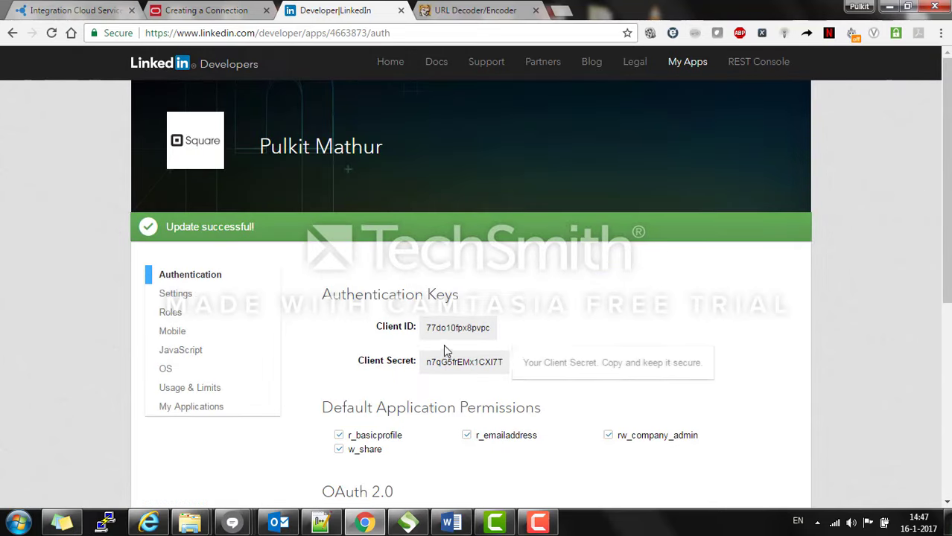
{"action": "left_click", "coordinate": [105, 7]}
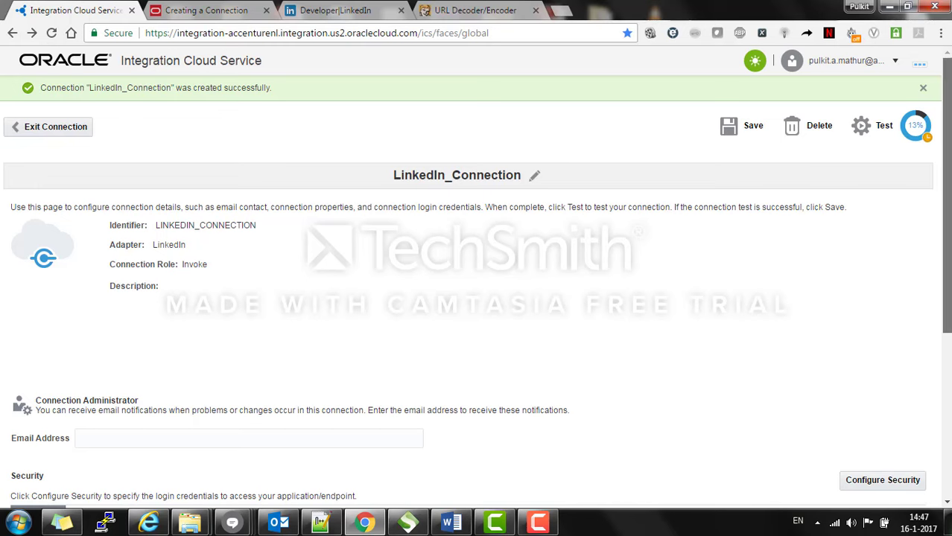
Step: Open the connection's security credentials and paste in the LinkedIn app's Client ID
{"action": "scroll", "coordinate": [917, 288], "scroll_direction": "down", "scroll_amount": 3}
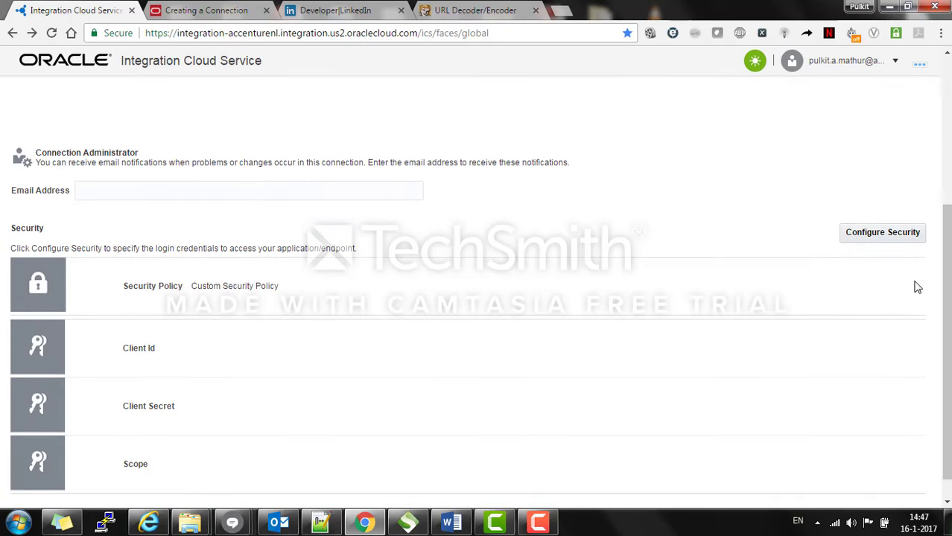
{"action": "left_click", "coordinate": [877, 235]}
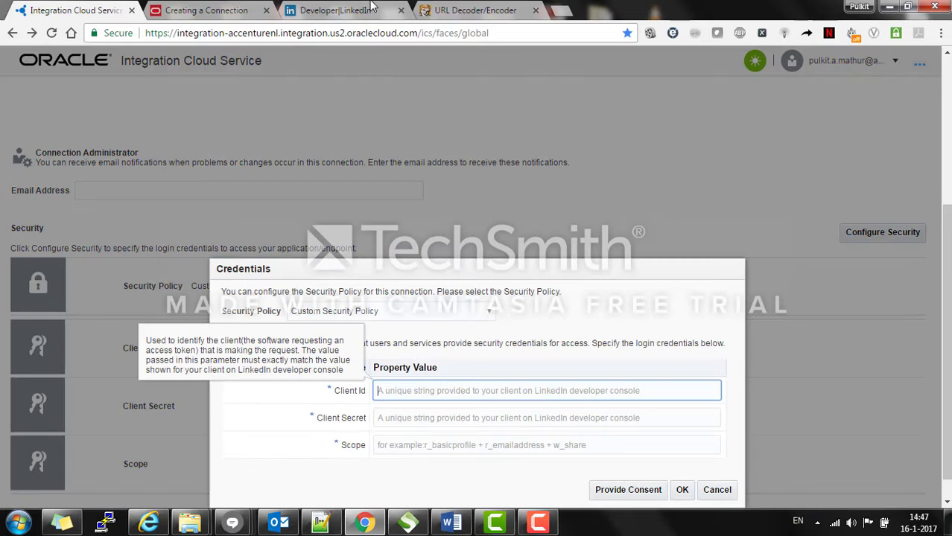
{"action": "left_click", "coordinate": [336, 11]}
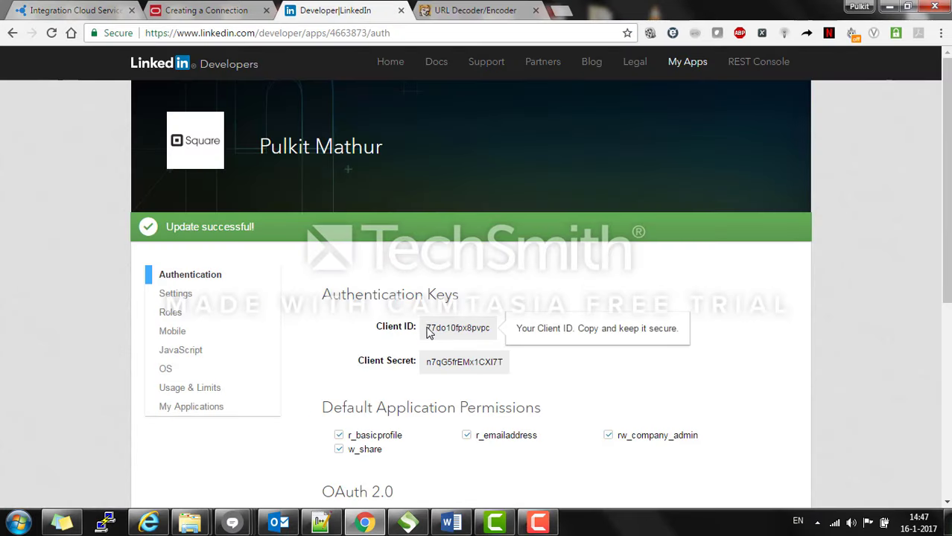
{"action": "left_click_drag", "start_coordinate": [428, 333], "coordinate": [492, 329]}
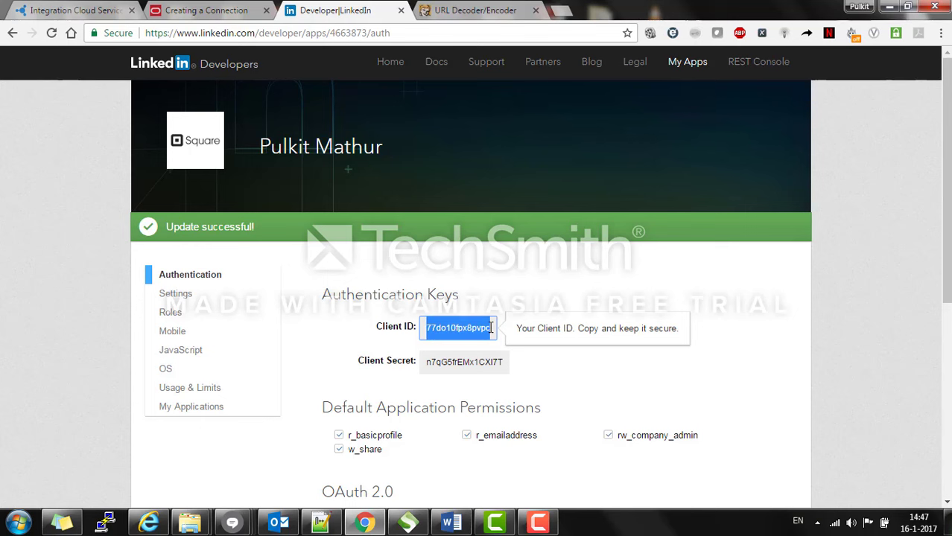
{"action": "key", "text": "ctrl+c"}
{"action": "left_click", "coordinate": [82, 10]}
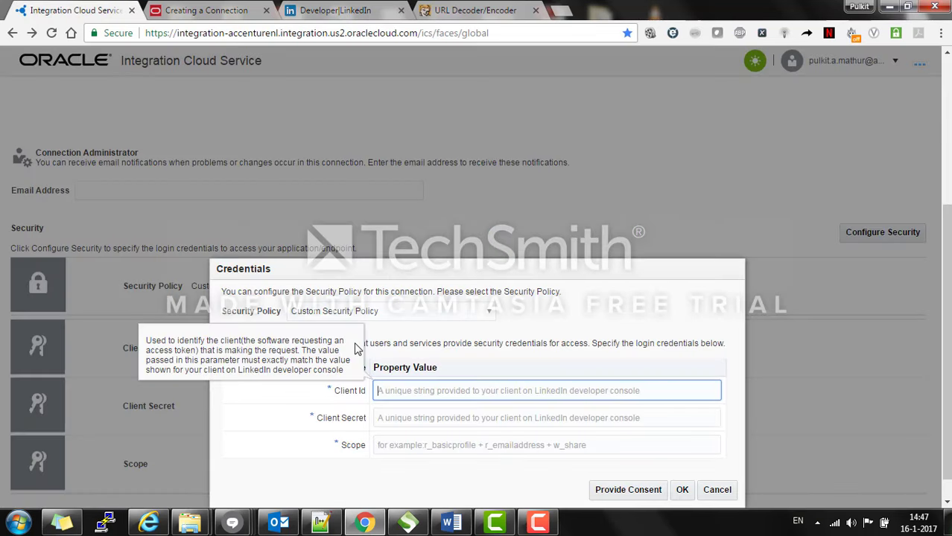
{"action": "key", "text": "ctrl+v"}
{"action": "key", "text": "Tab"}
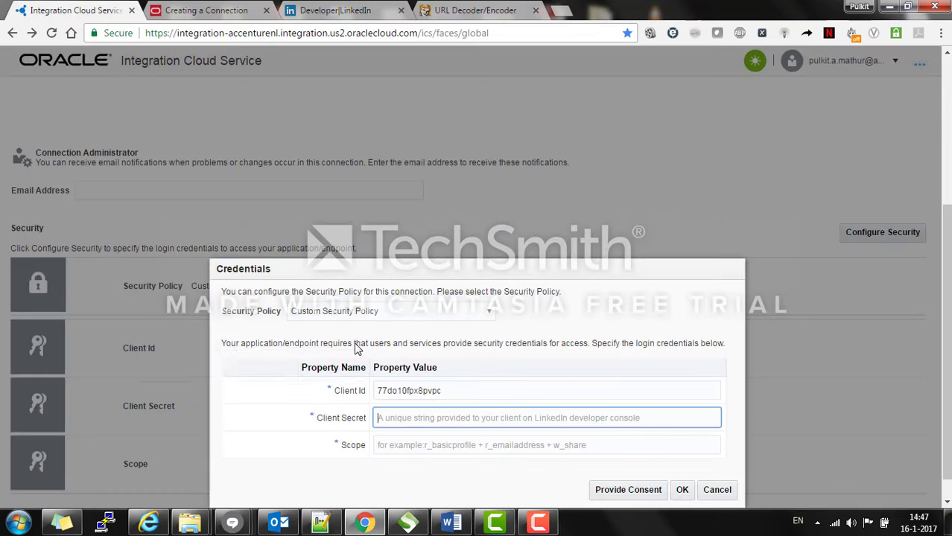
Step: Copy the LinkedIn app's Client Secret into the credentials dialog
{"action": "left_click", "coordinate": [367, 11]}
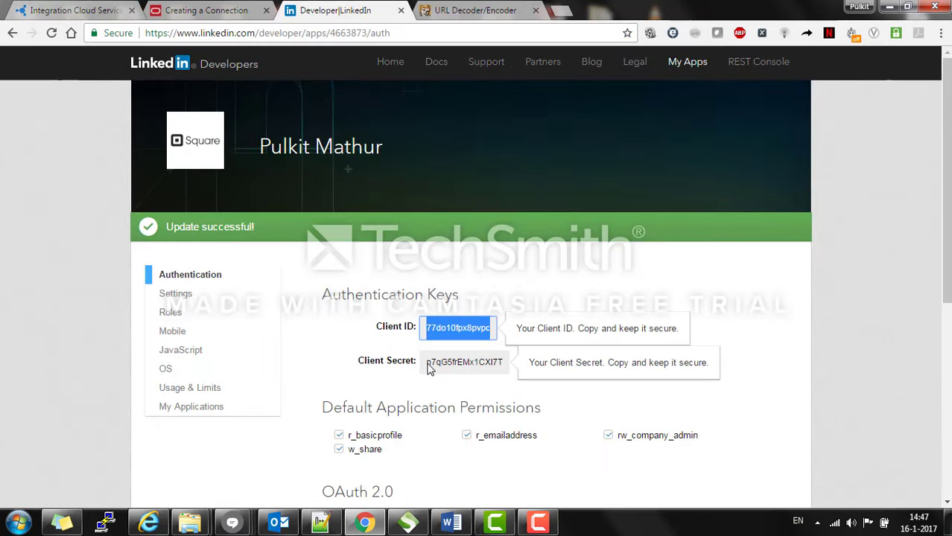
{"action": "left_click_drag", "start_coordinate": [430, 369], "coordinate": [504, 363]}
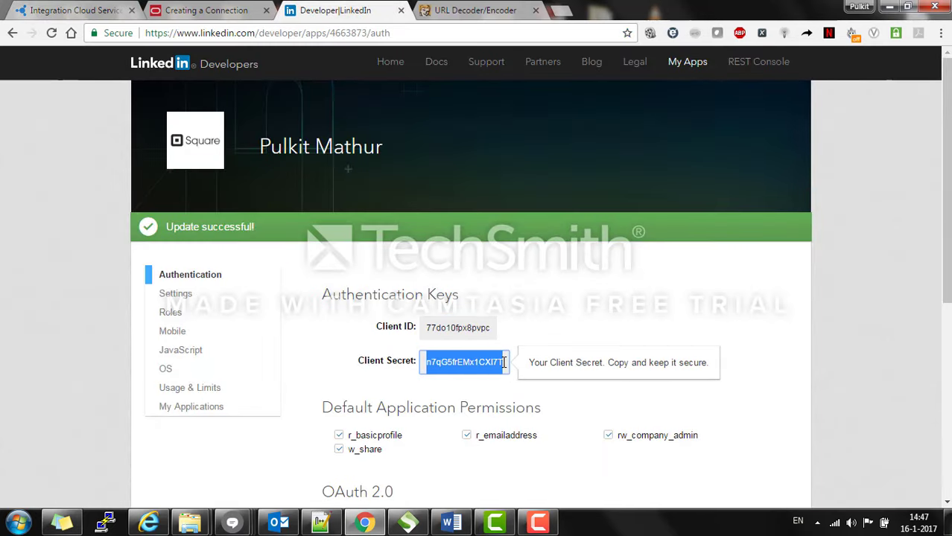
{"action": "key", "text": "ctrl+c"}
{"action": "key", "text": "ctrl+1"}
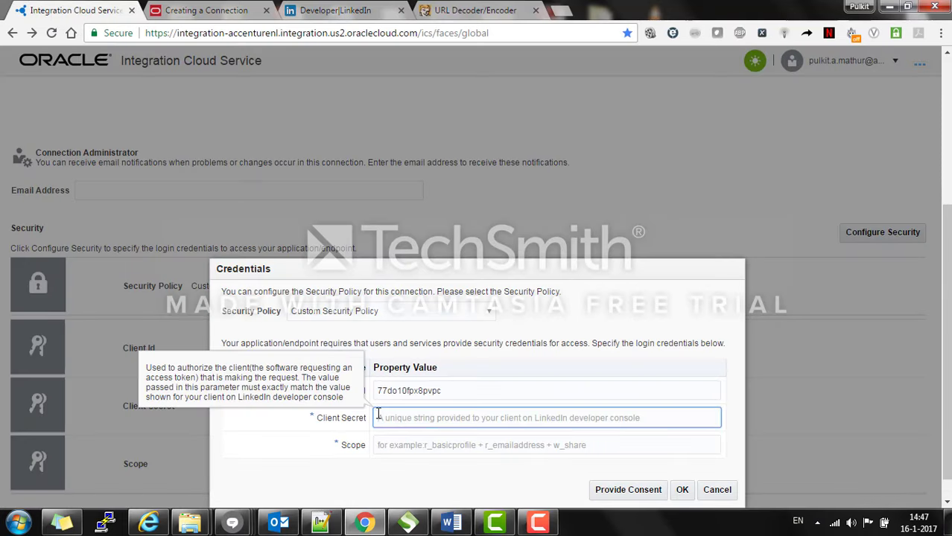
{"action": "key", "text": "ctrl+v"}
Step: Enter the scope r_basicprofile+r_emailaddress+rw_company_admin+w_share, checking permission names on the LinkedIn app
{"action": "left_click", "coordinate": [397, 444]}
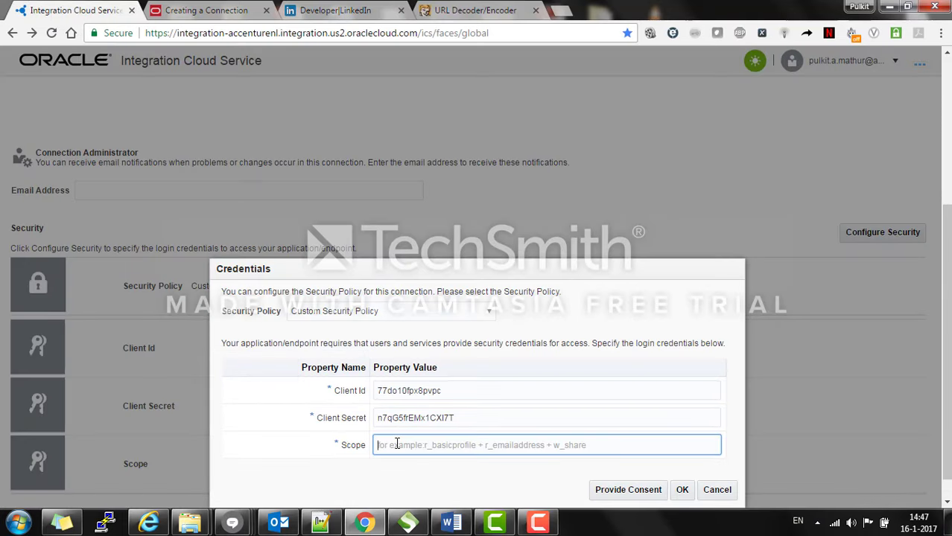
{"action": "type", "text": "r_basicprofi"}
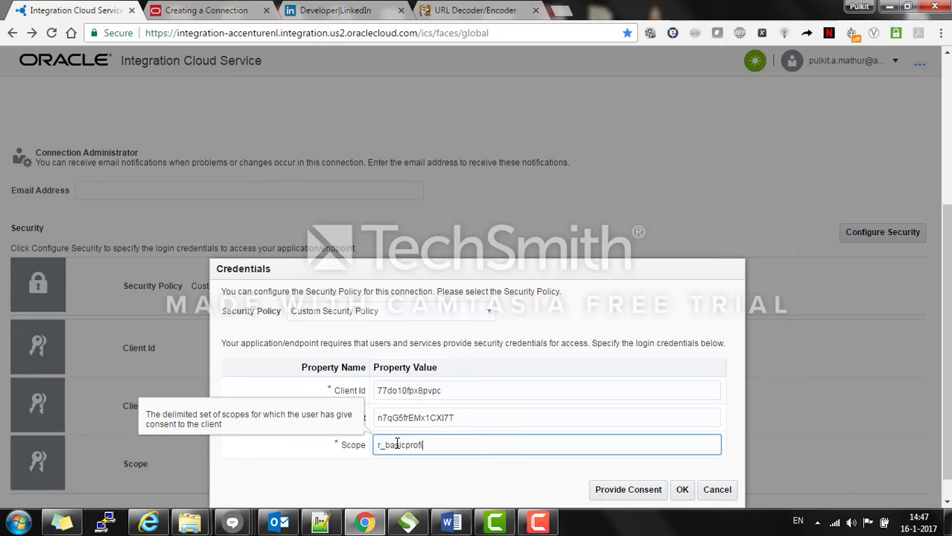
{"action": "type", "text": "le+"}
{"action": "left_click", "coordinate": [335, 10]}
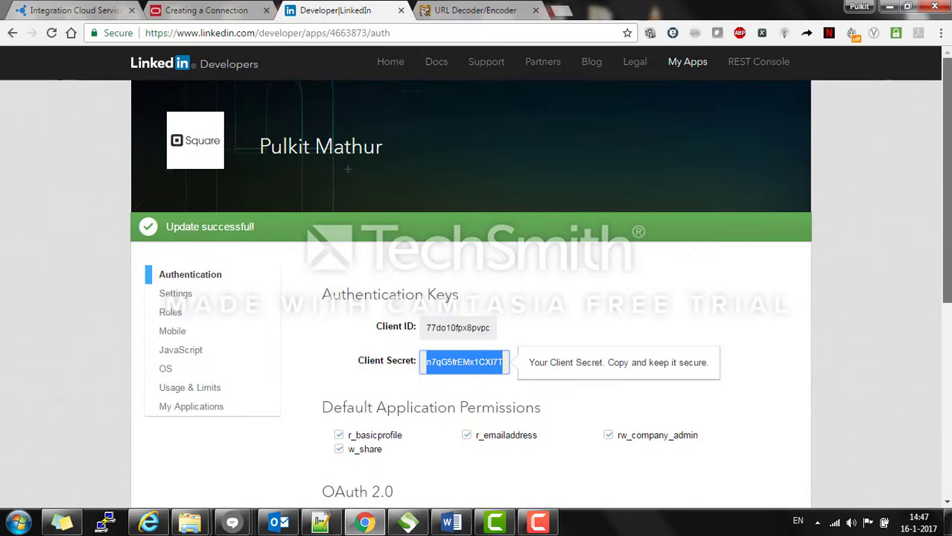
{"action": "scroll", "coordinate": [454, 328], "scroll_direction": "down", "scroll_amount": 2}
{"action": "left_click", "coordinate": [73, 10]}
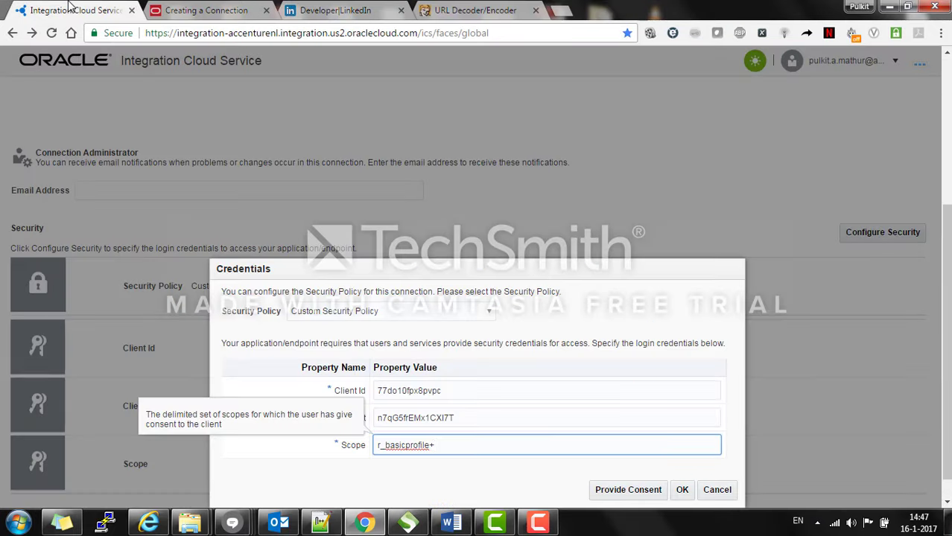
{"action": "type", "text": "r_"}
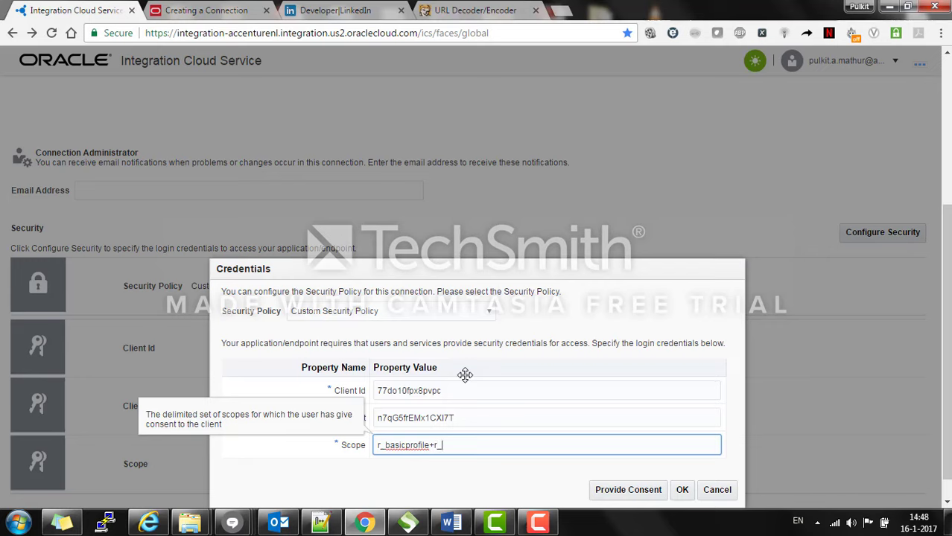
{"action": "type", "text": "emailaddress+"}
{"action": "left_click", "coordinate": [339, 9]}
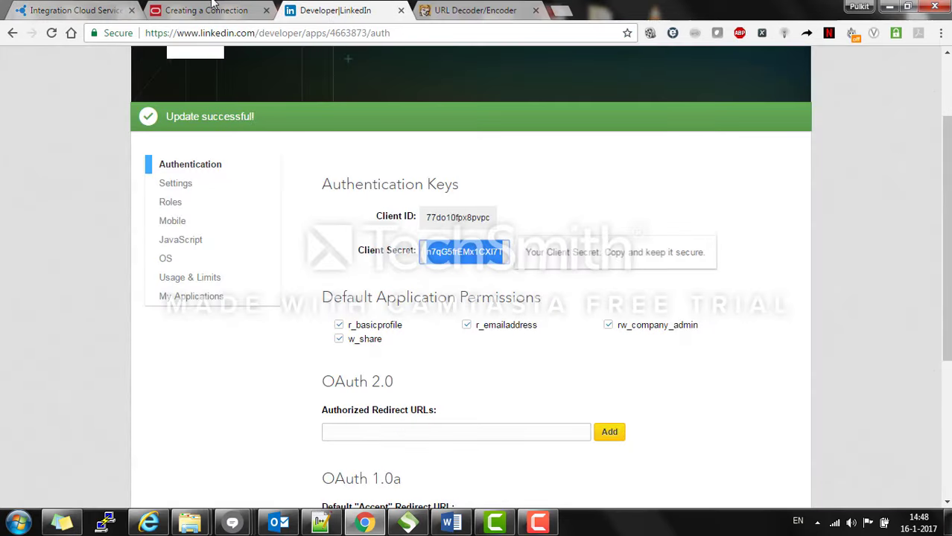
{"action": "left_click", "coordinate": [111, 8]}
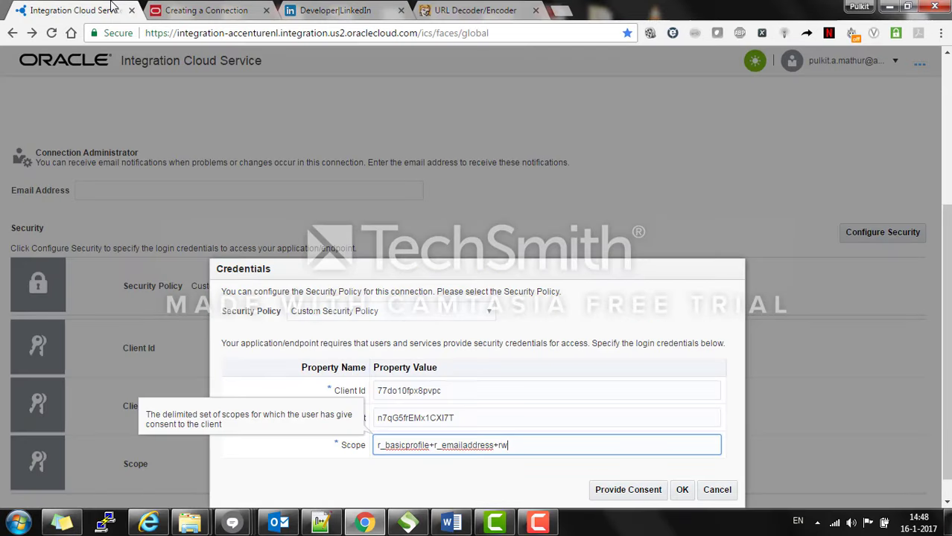
{"action": "type", "text": "rw_company_adm"}
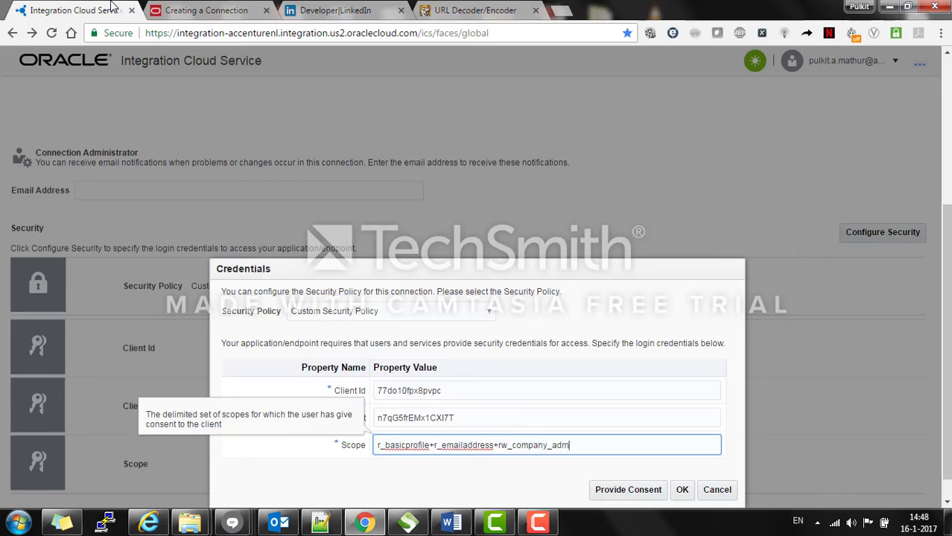
{"action": "type", "text": "in+w_share"}
{"action": "scroll", "coordinate": [864, 370], "scroll_direction": "down", "scroll_amount": 1}
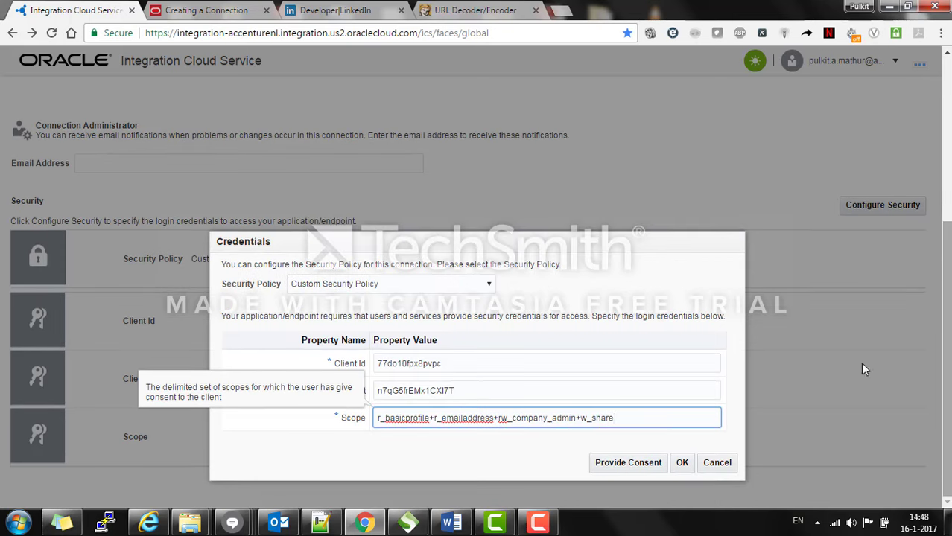
{"action": "left_click", "coordinate": [696, 278]}
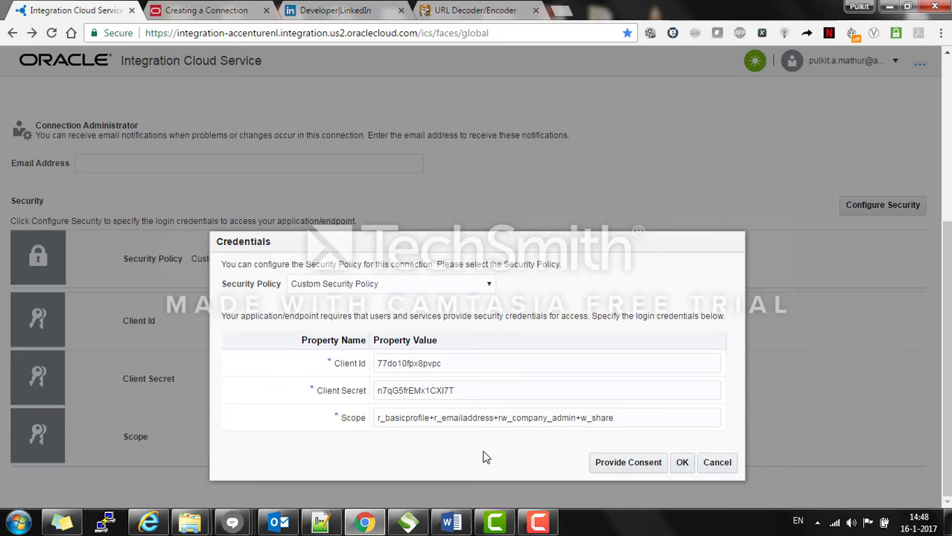
Step: Request LinkedIn consent, which fails with an invalid redirect_uri error, and check the app's redirect URL field
{"action": "left_click", "coordinate": [607, 464]}
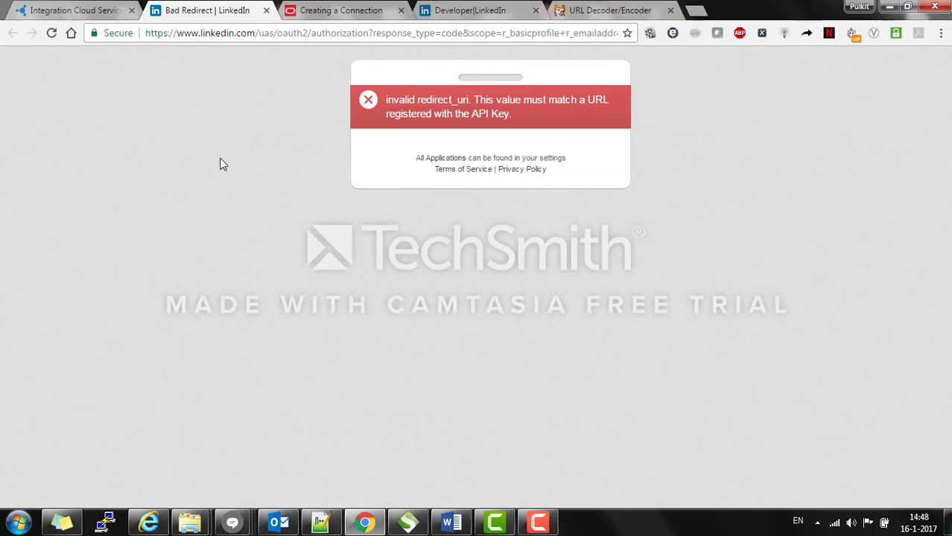
{"action": "left_click", "coordinate": [481, 9]}
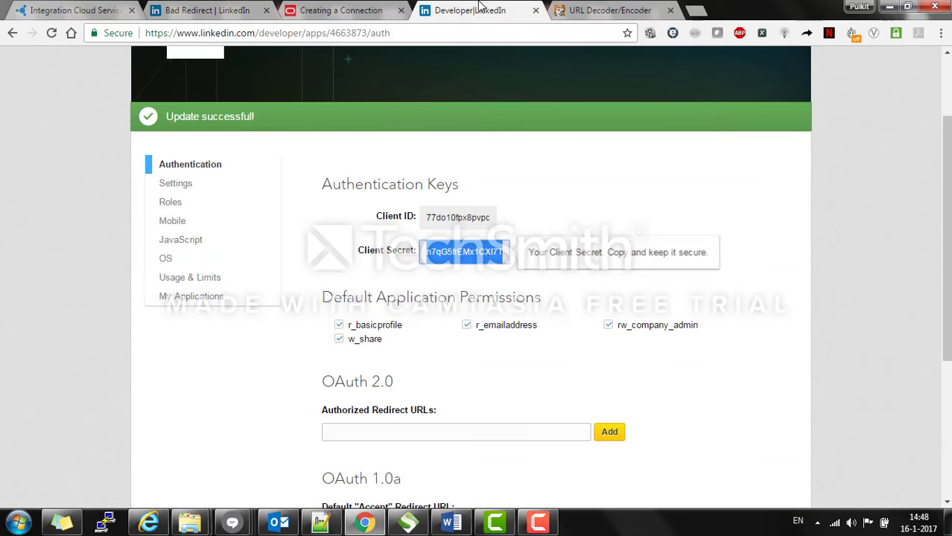
{"action": "scroll", "coordinate": [684, 195], "scroll_direction": "down", "scroll_amount": 2}
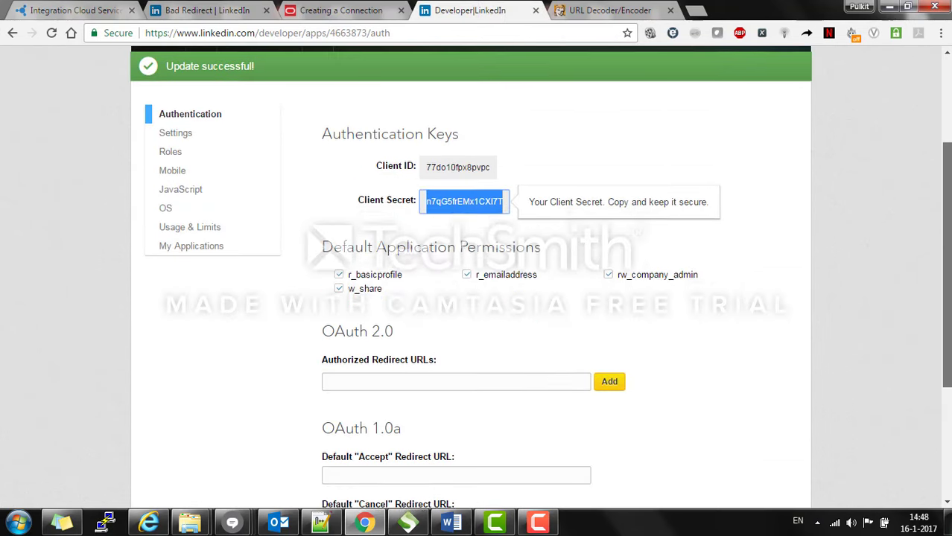
{"action": "left_click", "coordinate": [434, 352]}
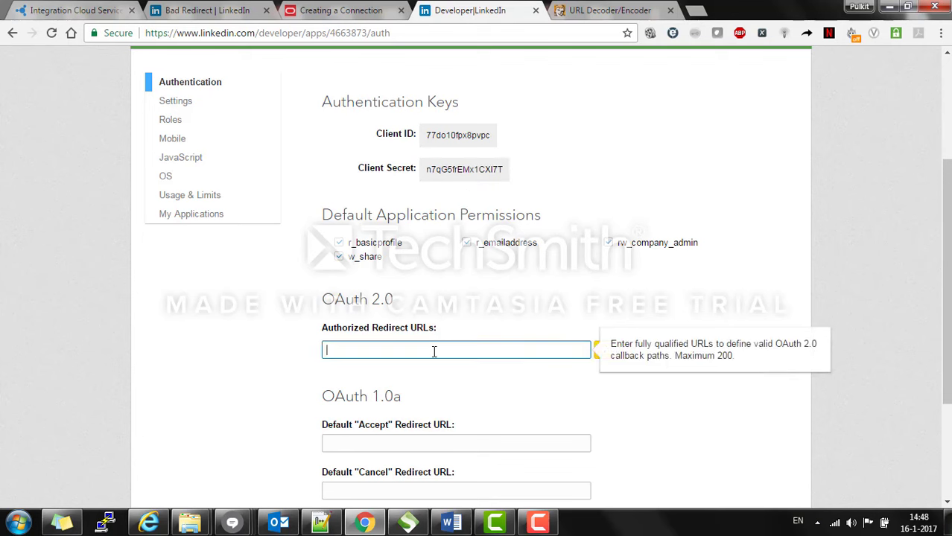
{"action": "left_click", "coordinate": [56, 5]}
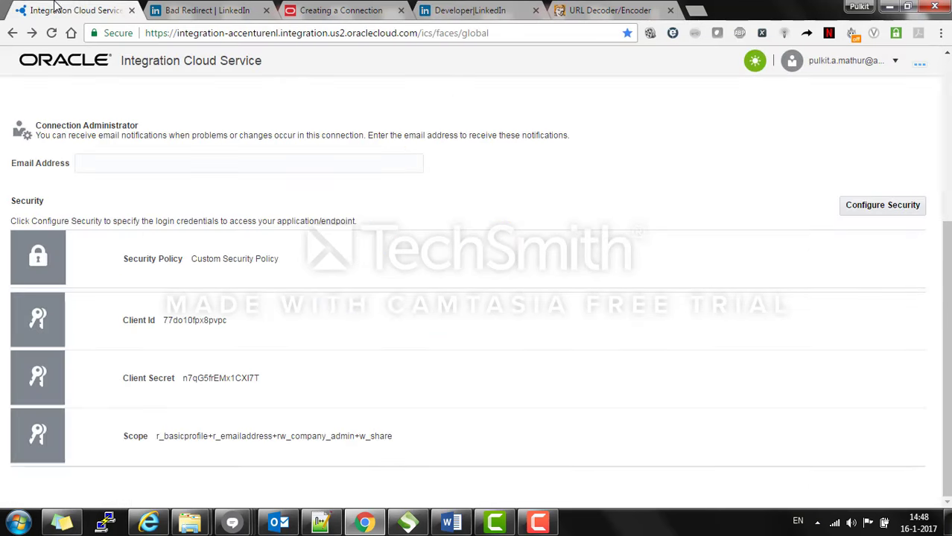
{"action": "left_click", "coordinate": [231, 6]}
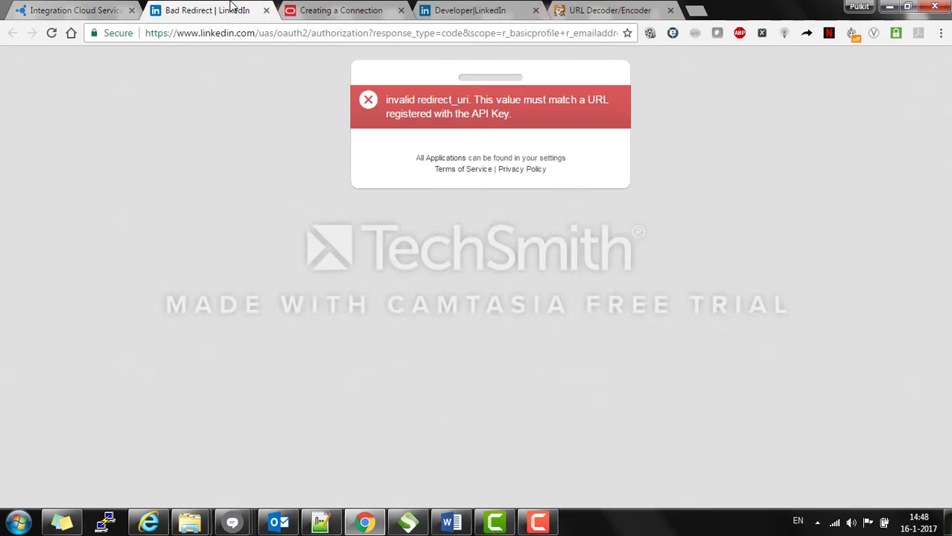
Step: In the error page's address, select the encoded redirect_uri value up to the callback part
{"action": "left_click", "coordinate": [500, 35]}
{"action": "key", "text": "End"}
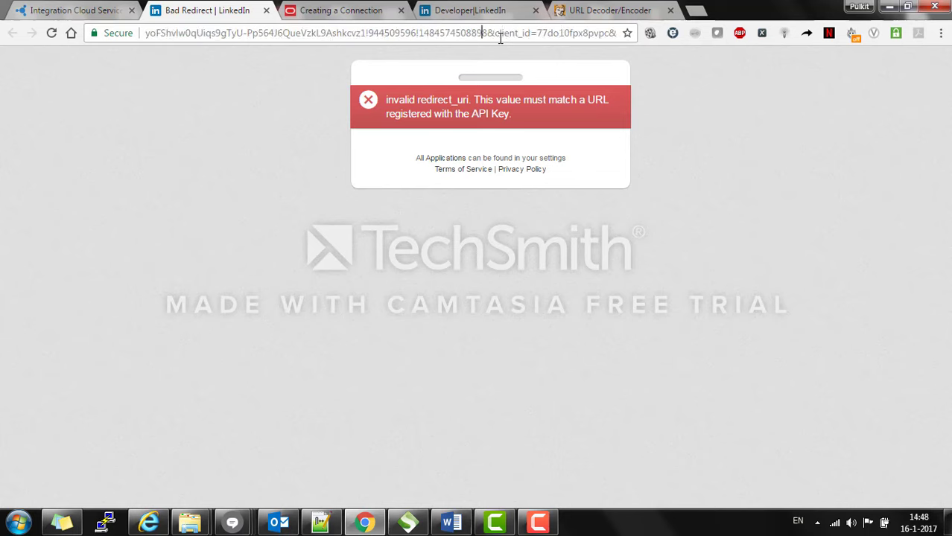
{"action": "key", "text": "Left"}
{"action": "key", "text": "Left"}
{"action": "key", "text": "Left"}
{"action": "key", "text": "Left"}
{"action": "key", "text": "Left"}
{"action": "key", "text": "Left"}
{"action": "key", "text": "Left"}
{"action": "key", "text": "Left"}
{"action": "key", "text": "Left"}
{"action": "key", "text": "Left"}
{"action": "key", "text": "Left"}
{"action": "key", "text": "Left"}
{"action": "key", "text": "Left"}
{"action": "key", "text": "Left"}
{"action": "key", "text": "Left"}
{"action": "key", "text": "Left"}
{"action": "key", "text": "Left"}
{"action": "key", "text": "Left"}
{"action": "key", "text": "Left"}
{"action": "key", "text": "Left"}
{"action": "key", "text": "Left"}
{"action": "key", "text": "Left"}
{"action": "key", "text": "Left"}
{"action": "key", "text": "Left"}
{"action": "key", "text": "Left"}
{"action": "key", "text": "Left"}
{"action": "key", "text": "Left"}
{"action": "key", "text": "Left"}
{"action": "key", "text": "Left"}
{"action": "key", "text": "Left"}
{"action": "key", "text": "Left"}
{"action": "key", "text": "Left"}
{"action": "key", "text": "Left"}
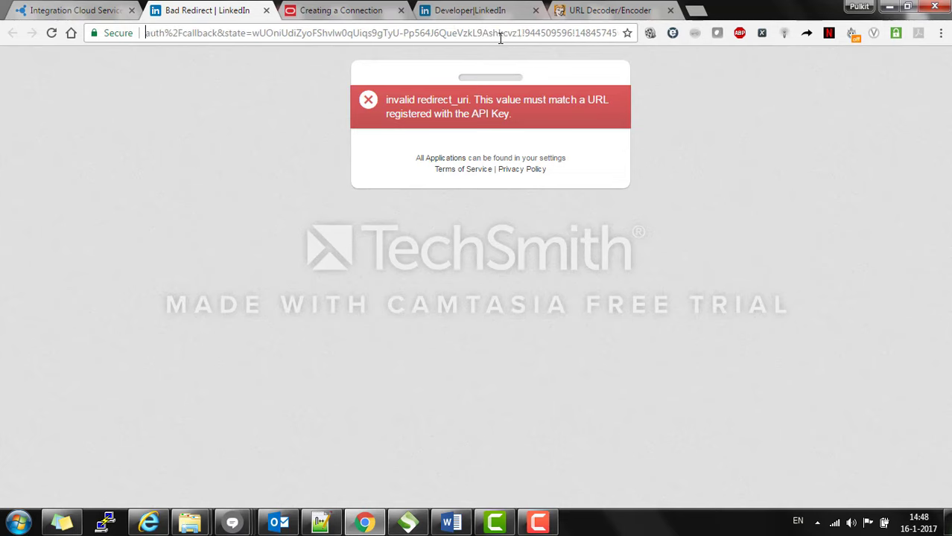
{"action": "key", "text": "Left"}
{"action": "key", "text": "Left"}
{"action": "key", "text": "Left"}
{"action": "key", "text": "Left"}
{"action": "key", "text": "Left"}
{"action": "key", "text": "Left"}
{"action": "key", "text": "Left"}
{"action": "key", "text": "Left"}
{"action": "key", "text": "Left"}
{"action": "key", "text": "Left"}
{"action": "key", "text": "Left"}
{"action": "key", "text": "Left"}
{"action": "key", "text": "Left"}
{"action": "key", "text": "Left"}
{"action": "key", "text": "Left"}
{"action": "key", "text": "Left"}
{"action": "key", "text": "Left"}
{"action": "key", "text": "Left"}
{"action": "key", "text": "Left"}
{"action": "key", "text": "Left"}
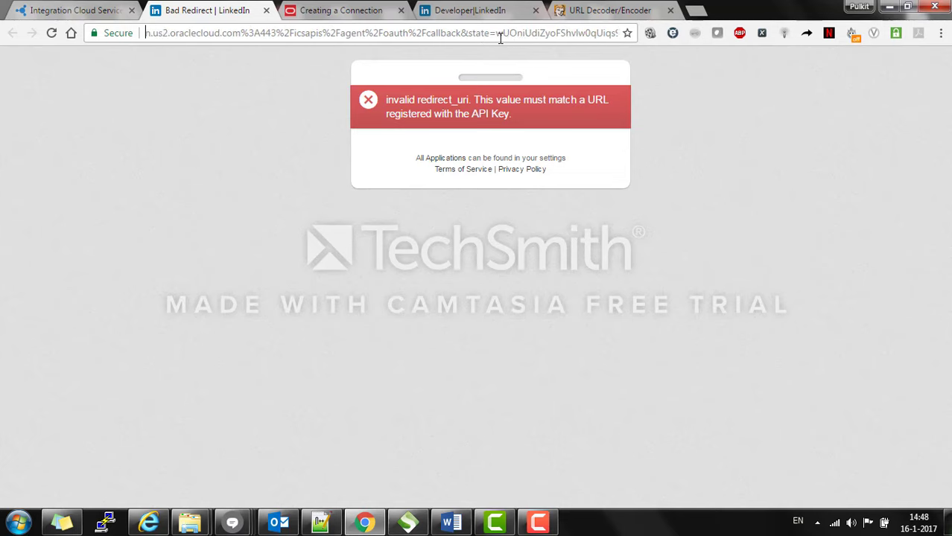
{"action": "key", "text": "Left"}
{"action": "key", "text": "Left"}
{"action": "key", "text": "Left"}
{"action": "key", "text": "Left"}
{"action": "key", "text": "Left"}
{"action": "key", "text": "Left"}
{"action": "key", "text": "Left"}
{"action": "key", "text": "Left"}
{"action": "key", "text": "Left"}
{"action": "key", "text": "Left"}
{"action": "key", "text": "Left"}
{"action": "key", "text": "Left"}
{"action": "key", "text": "Left"}
{"action": "key", "text": "Left"}
{"action": "key", "text": "Left"}
{"action": "key", "text": "Left"}
{"action": "key", "text": "Left"}
{"action": "key", "text": "Left"}
{"action": "key", "text": "Left"}
{"action": "key", "text": "Left"}
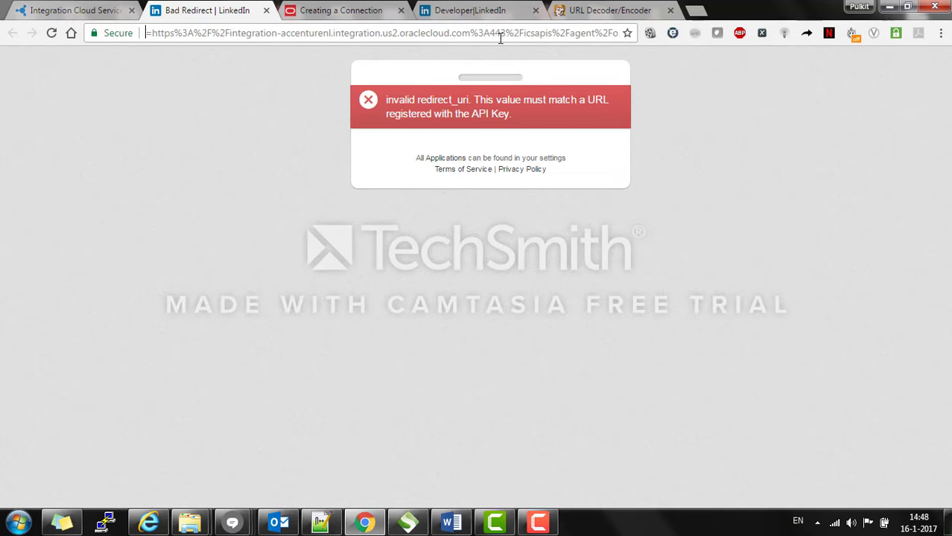
{"action": "key", "text": "Left"}
{"action": "key", "text": "Left"}
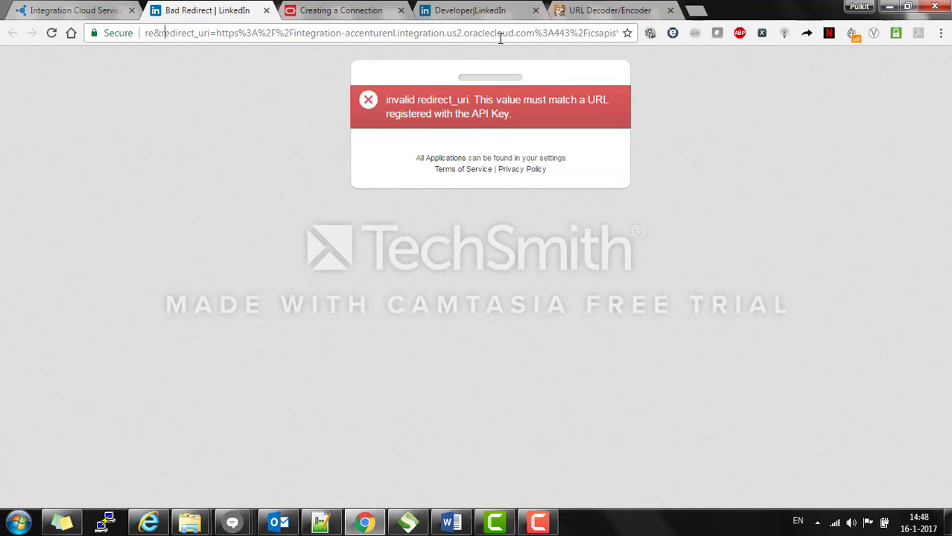
{"action": "key", "text": "Right"}
{"action": "key", "text": "Right"}
{"action": "key", "text": "Right"}
{"action": "key", "text": "Right"}
{"action": "key", "text": "Right"}
{"action": "key", "text": "Right"}
{"action": "key", "text": "Right"}
{"action": "key", "text": "shift+Right"}
{"action": "key", "text": "shift+Right"}
{"action": "key", "text": "shift+Right"}
{"action": "key", "text": "shift+Right"}
{"action": "key", "text": "shift+Right"}
{"action": "key", "text": "shift+Right"}
{"action": "key", "text": "shift+Right"}
{"action": "key", "text": "shift+Right"}
{"action": "key", "text": "shift+Right"}
{"action": "key", "text": "shift+Right"}
{"action": "key", "text": "shift+Right"}
{"action": "key", "text": "shift+Right"}
{"action": "key", "text": "shift+Right"}
{"action": "key", "text": "shift+Right"}
{"action": "key", "text": "shift+Right"}
{"action": "key", "text": "shift+Right"}
{"action": "key", "text": "shift+Right"}
{"action": "key", "text": "shift+Right"}
{"action": "key", "text": "shift+Right"}
{"action": "key", "text": "shift+Right"}
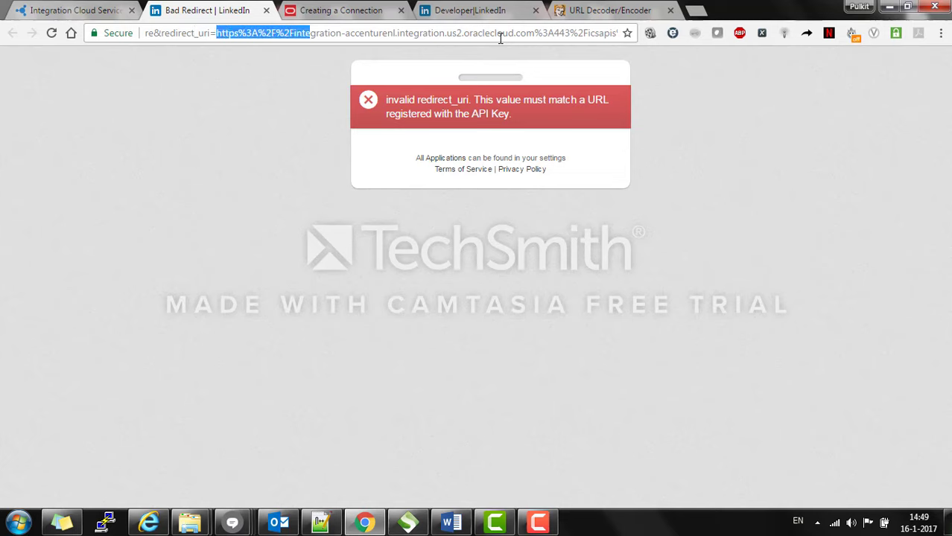
{"action": "key", "text": "shift+Right"}
{"action": "key", "text": "shift+Right"}
{"action": "key", "text": "shift+Right"}
{"action": "key", "text": "shift+Right"}
{"action": "key", "text": "shift+Right"}
{"action": "key", "text": "shift+Right"}
{"action": "key", "text": "shift+Right"}
{"action": "key", "text": "shift+Right"}
{"action": "key", "text": "shift+Right"}
{"action": "key", "text": "shift+Right"}
{"action": "key", "text": "shift+Right"}
{"action": "key", "text": "shift+Right"}
{"action": "key", "text": "shift+Right"}
{"action": "key", "text": "shift+Right"}
{"action": "key", "text": "shift+Right"}
{"action": "key", "text": "shift+Right"}
{"action": "key", "text": "shift+Right"}
{"action": "key", "text": "shift+Right"}
{"action": "key", "text": "shift+Right"}
{"action": "key", "text": "shift+Right"}
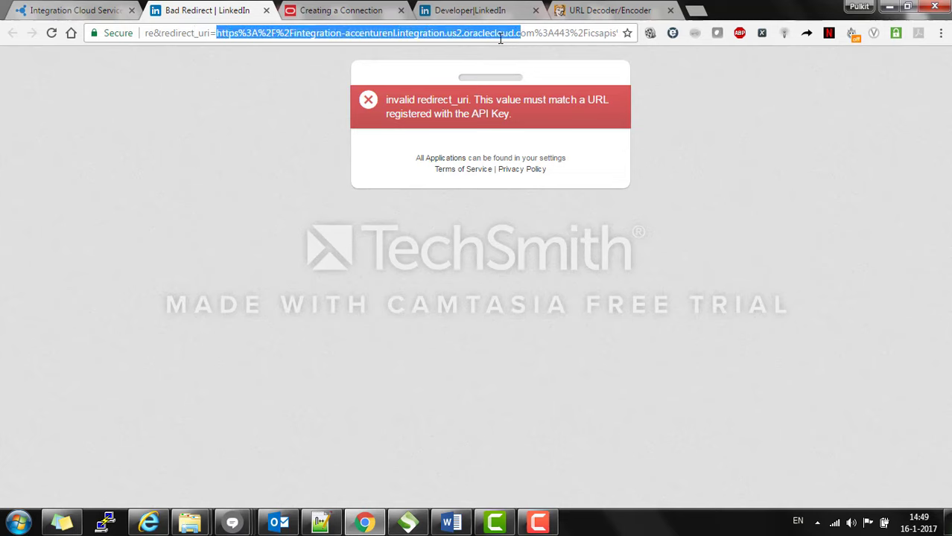
{"action": "key", "text": "shift+Right"}
{"action": "key", "text": "shift+Right"}
{"action": "key", "text": "shift+Right"}
{"action": "key", "text": "shift+Right"}
{"action": "key", "text": "shift+Right"}
{"action": "key", "text": "shift+Right"}
{"action": "key", "text": "shift+Right"}
{"action": "key", "text": "shift+Right"}
{"action": "key", "text": "shift+Right"}
{"action": "key", "text": "shift+Right"}
{"action": "key", "text": "shift+Right"}
{"action": "key", "text": "shift+Right"}
{"action": "key", "text": "shift+Right"}
{"action": "key", "text": "shift+Right"}
{"action": "key", "text": "shift+Right"}
{"action": "key", "text": "shift+Right"}
{"action": "key", "text": "shift+Right"}
{"action": "key", "text": "shift+Right"}
{"action": "key", "text": "shift+Right"}
{"action": "key", "text": "shift+Right"}
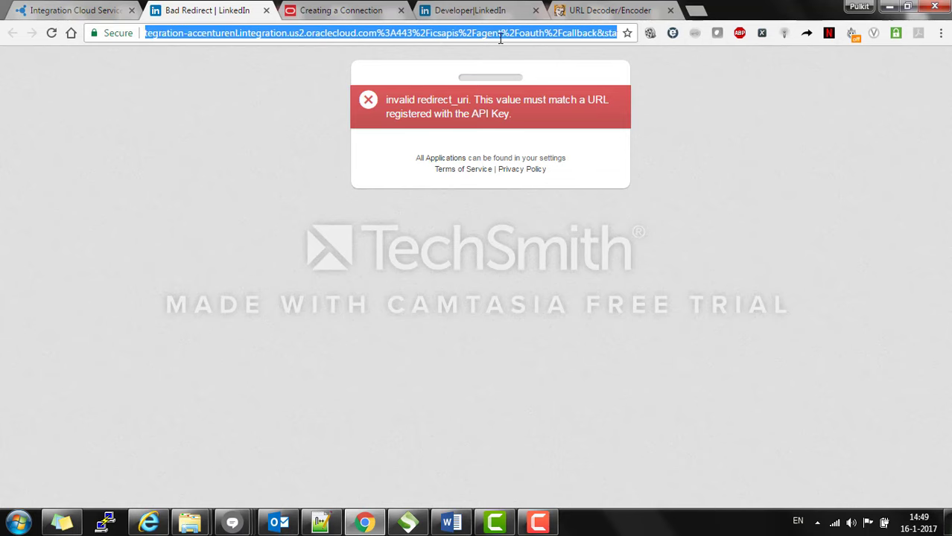
{"action": "key", "text": "shift+Left"}
{"action": "key", "text": "shift+Left"}
{"action": "key", "text": "shift+Left"}
{"action": "key", "text": "shift+Left"}
{"action": "key", "text": "shift+Left"}
{"action": "key", "text": "shift+Left"}
{"action": "key", "text": "shift+Left"}
{"action": "key", "text": "shift+Left"}
{"action": "key", "text": "shift+Left"}
{"action": "key", "text": "shift+Left"}
{"action": "key", "text": "shift+Left"}
{"action": "key", "text": "ctrl+c"}
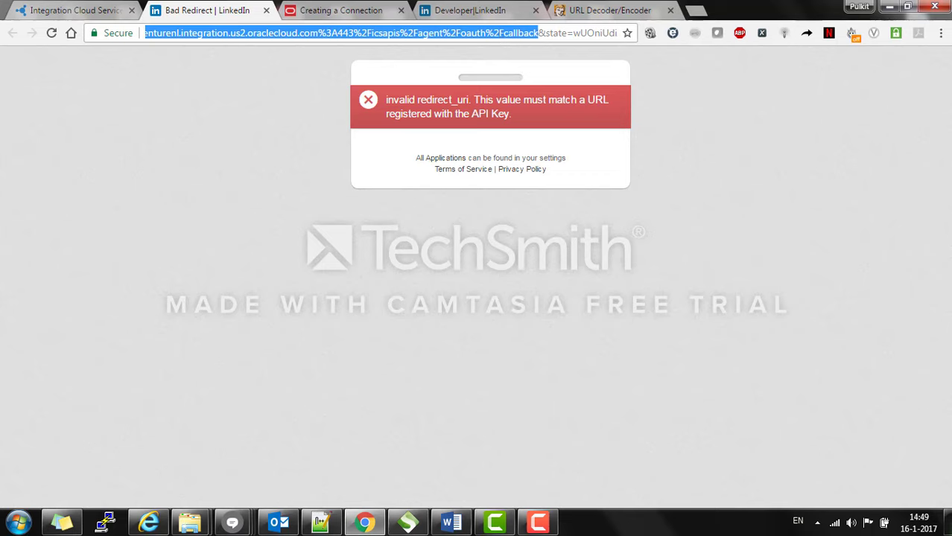
Step: Decode the pasted redirect_uri into the plain ICS URL ending /icsapis/agent/oauth/callback and select it
{"action": "left_click", "coordinate": [627, 7]}
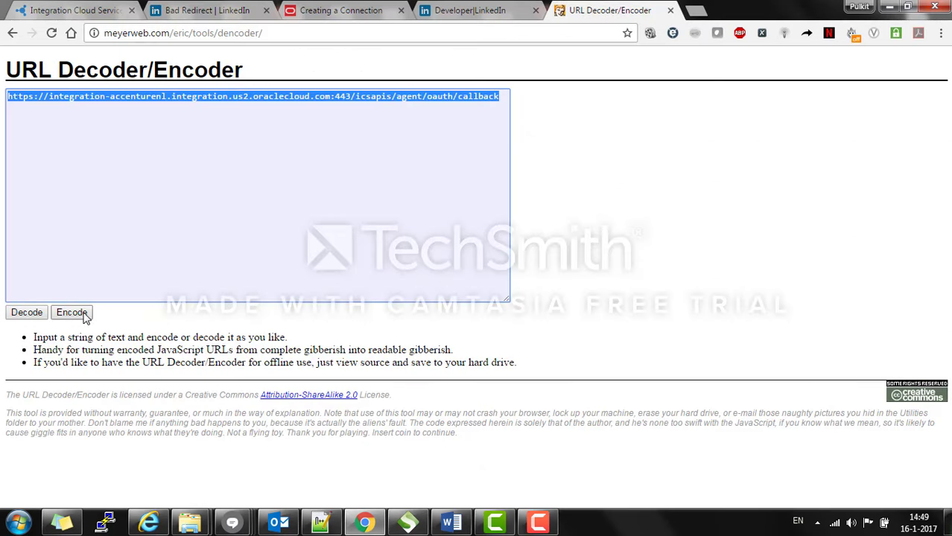
{"action": "key", "text": "ctrl+v"}
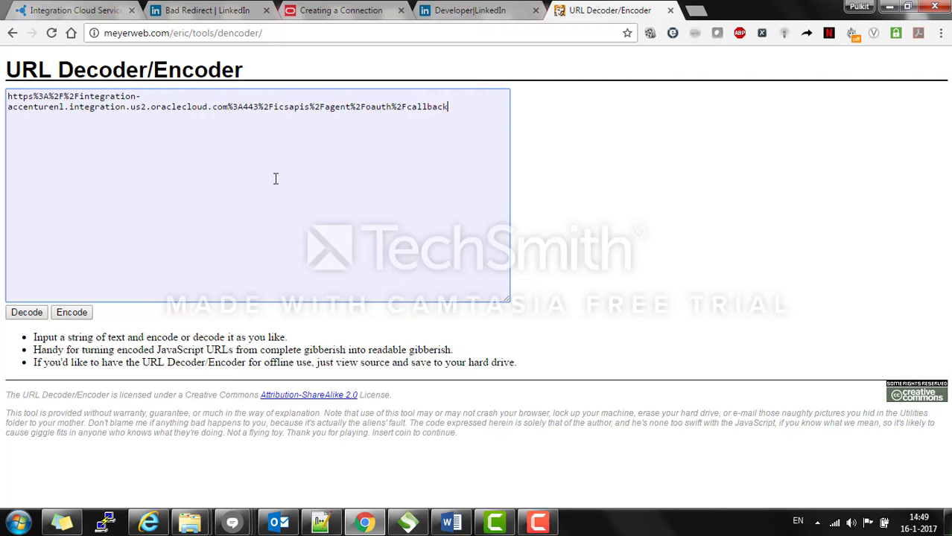
{"action": "left_click", "coordinate": [27, 312]}
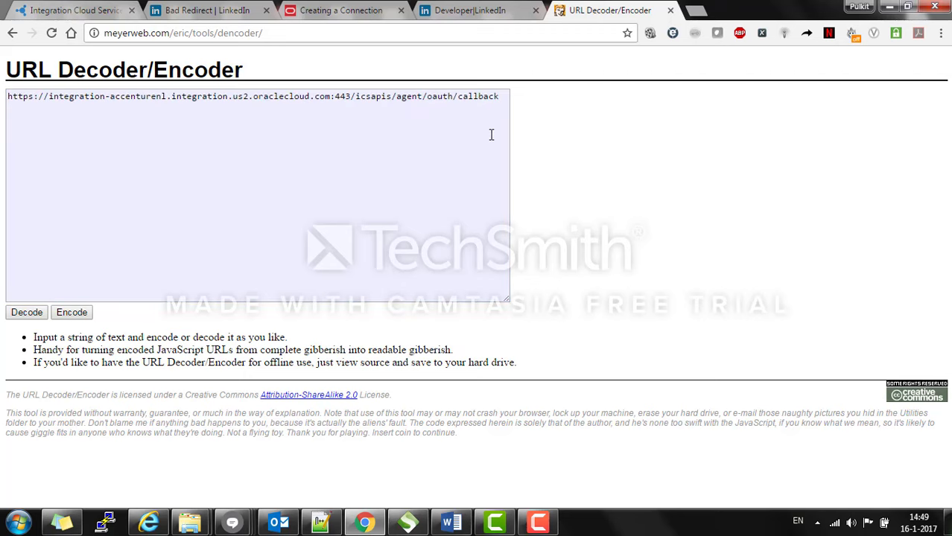
{"action": "left_click_drag", "start_coordinate": [506, 95], "coordinate": [2, 101]}
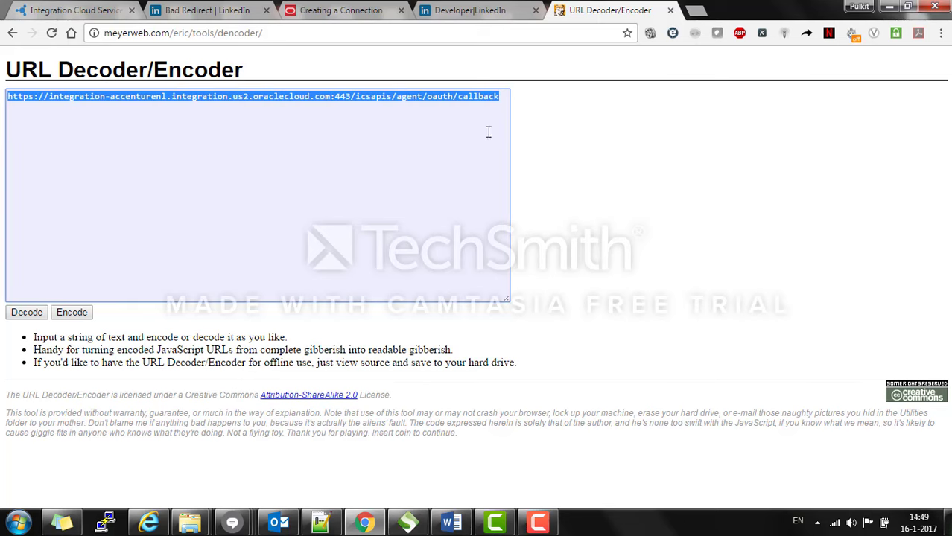
Step: Add the decoded callback URL to LinkedIn's Authorized Redirect URLs and update the app settings
{"action": "left_click", "coordinate": [476, 11]}
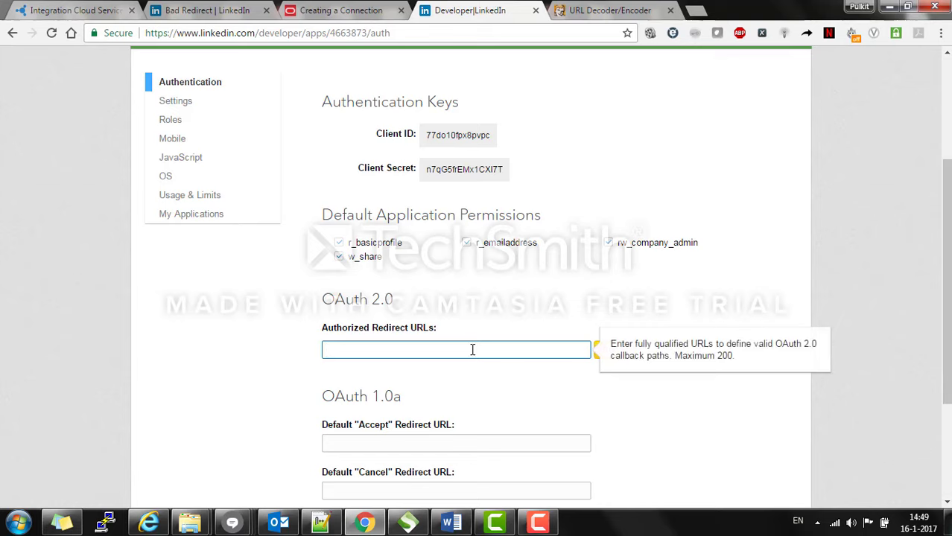
{"action": "key", "text": "ctrl+v"}
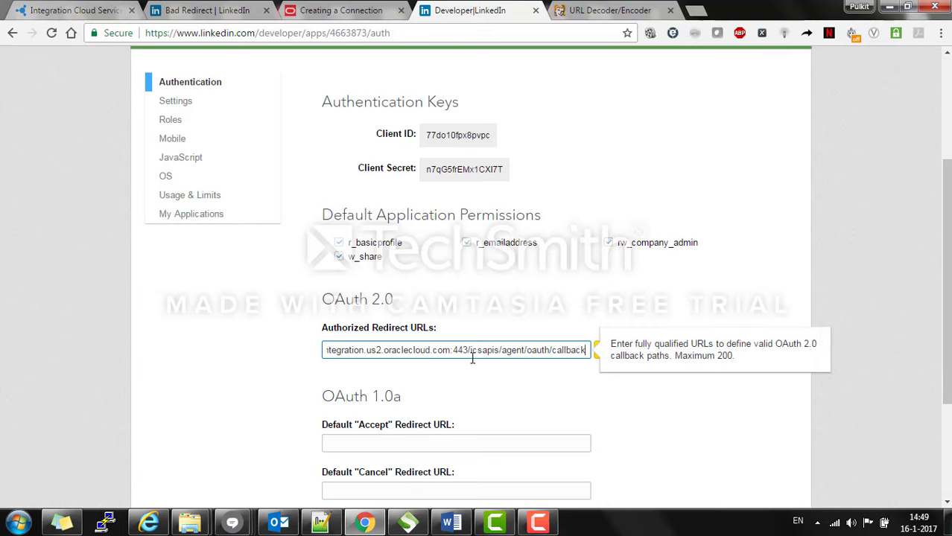
{"action": "left_click", "coordinate": [688, 417]}
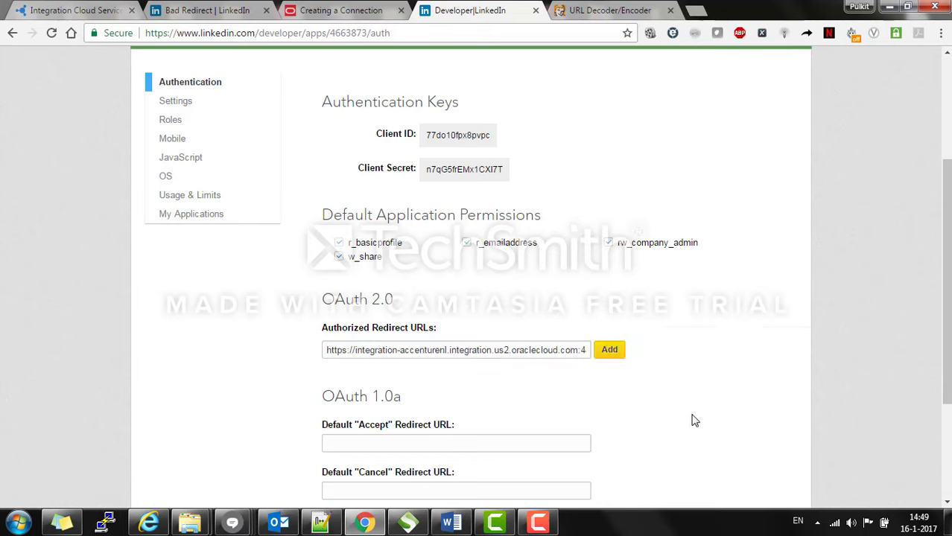
{"action": "left_click", "coordinate": [609, 350]}
{"action": "scroll", "coordinate": [769, 299], "scroll_direction": "down", "scroll_amount": 2}
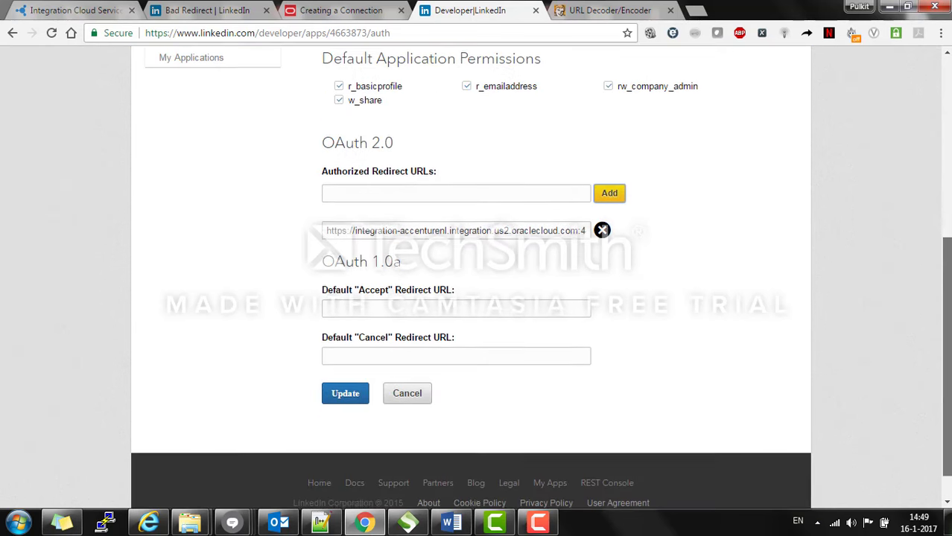
{"action": "left_click", "coordinate": [350, 395]}
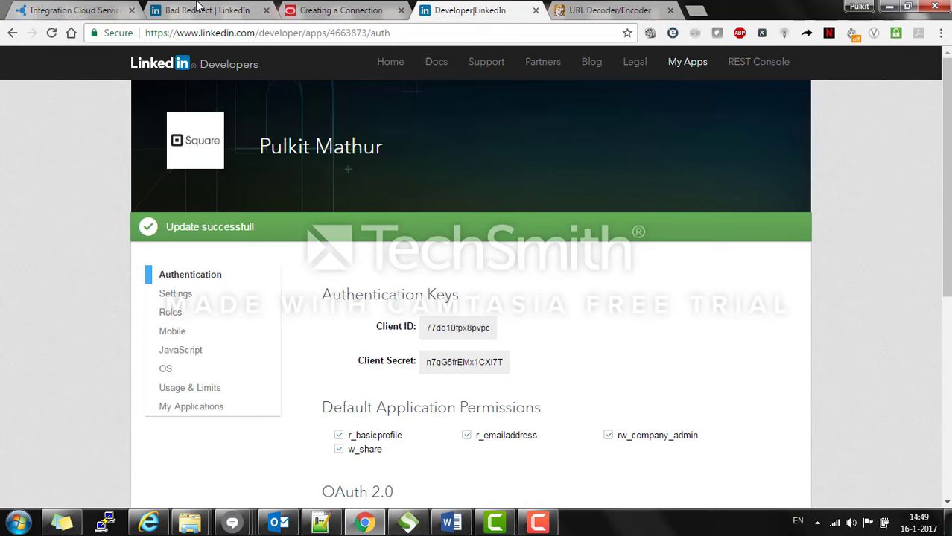
{"action": "left_click", "coordinate": [199, 8]}
Step: Close the Bad Redirect tab and request LinkedIn consent again from the connection's credentials dialog
{"action": "left_click", "coordinate": [266, 11]}
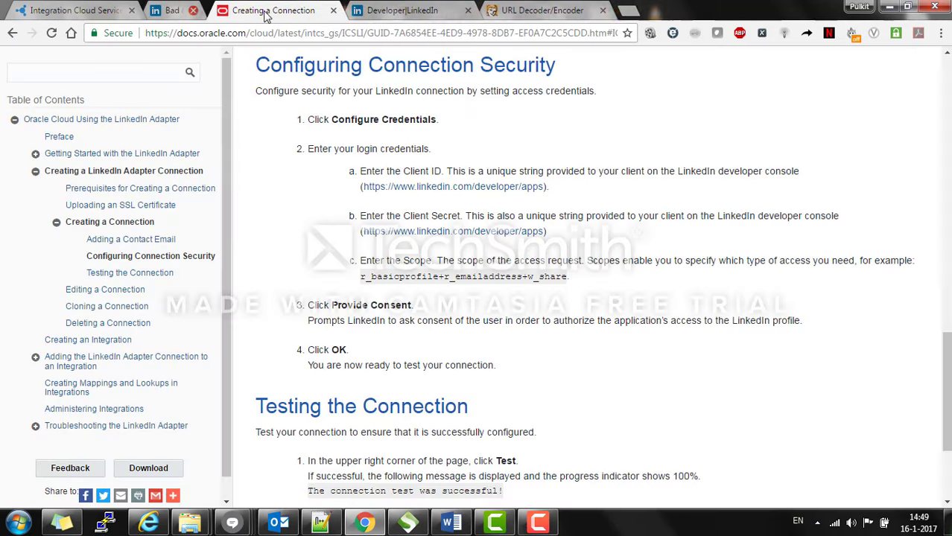
{"action": "left_click", "coordinate": [82, 10]}
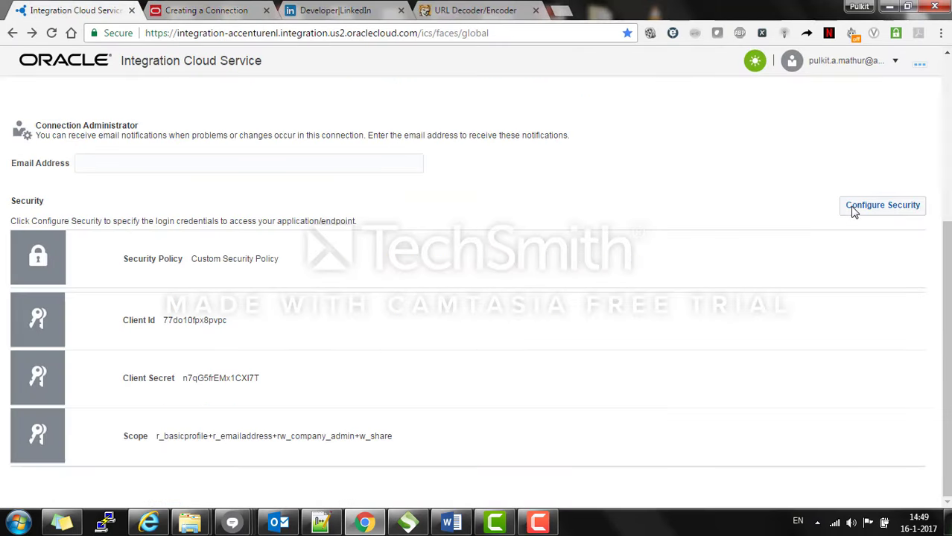
{"action": "left_click", "coordinate": [854, 211]}
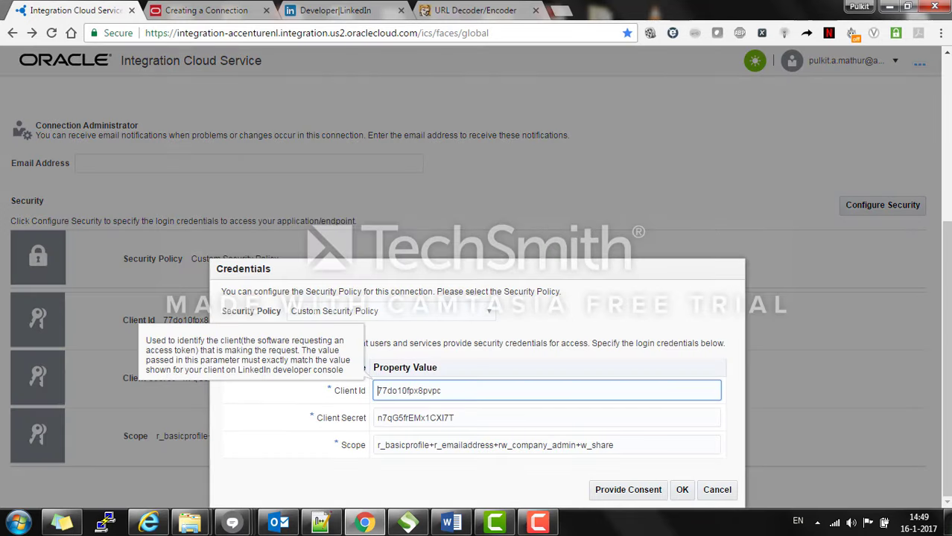
{"action": "left_click", "coordinate": [629, 490]}
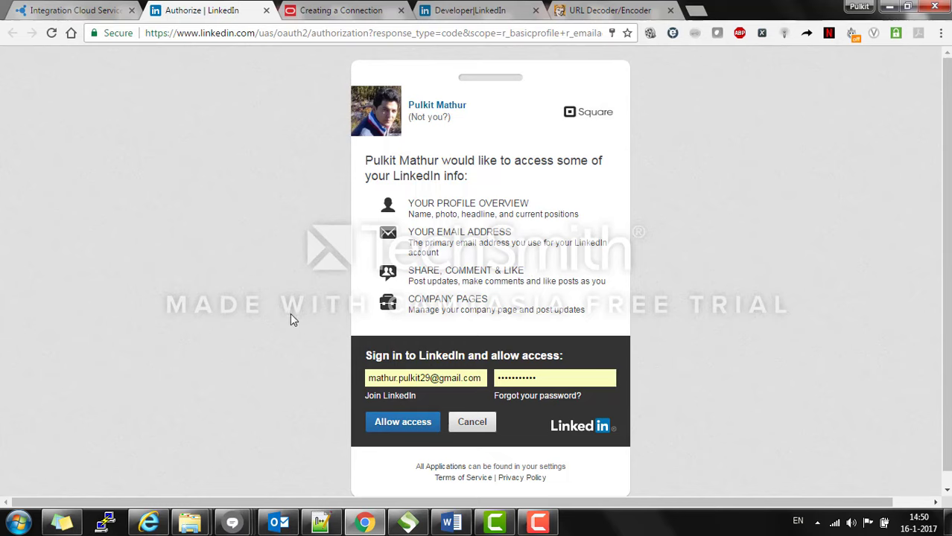
Step: Allow the app access to the LinkedIn account on the Authorize page
{"action": "left_click", "coordinate": [386, 426]}
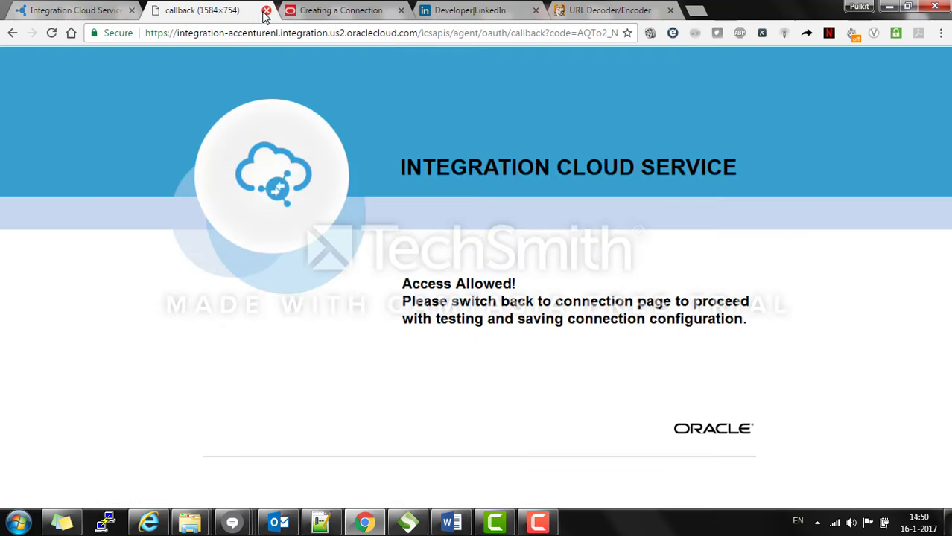
Step: Test LinkedIn_Connection to 100%, then exit the connection and save the changes
{"action": "left_click", "coordinate": [266, 12]}
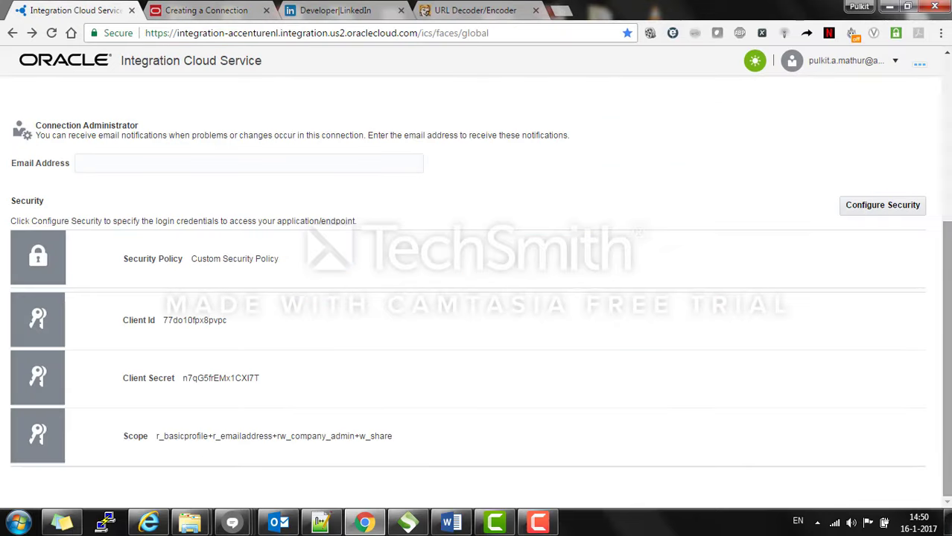
{"action": "scroll", "coordinate": [745, 257], "scroll_direction": "up", "scroll_amount": 4}
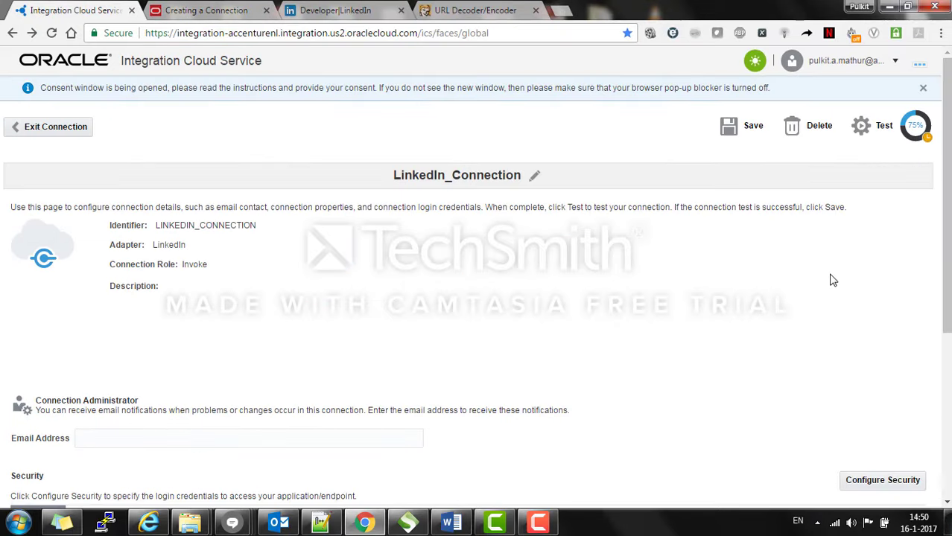
{"action": "left_click", "coordinate": [862, 134]}
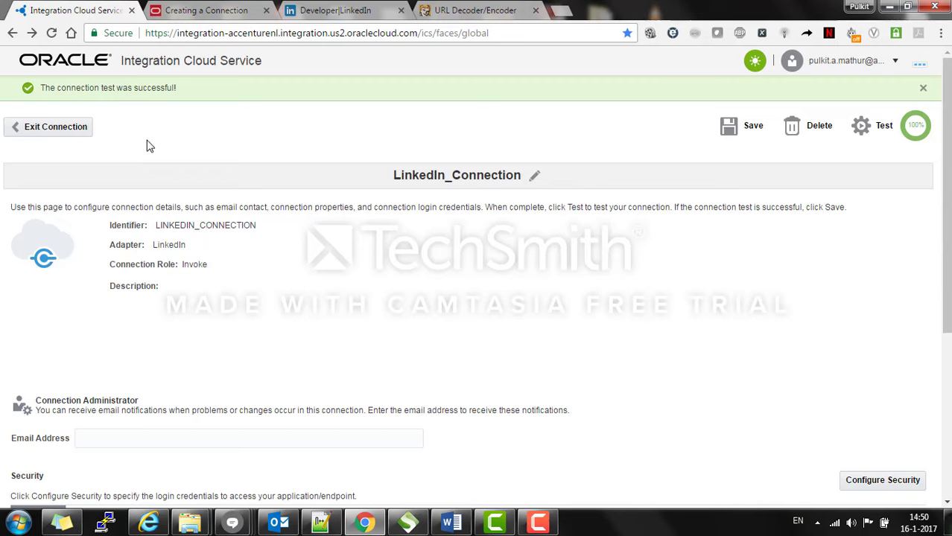
{"action": "left_click", "coordinate": [78, 131]}
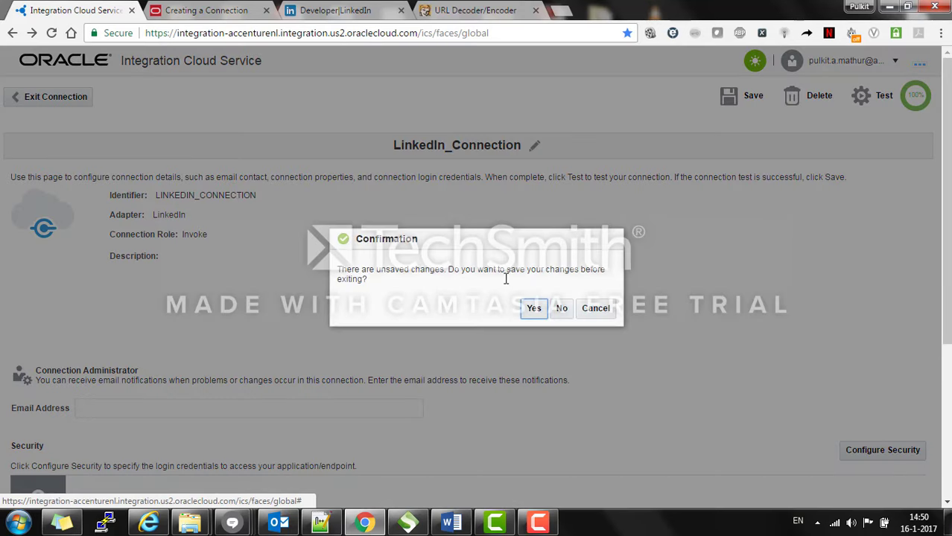
{"action": "left_click", "coordinate": [534, 313]}
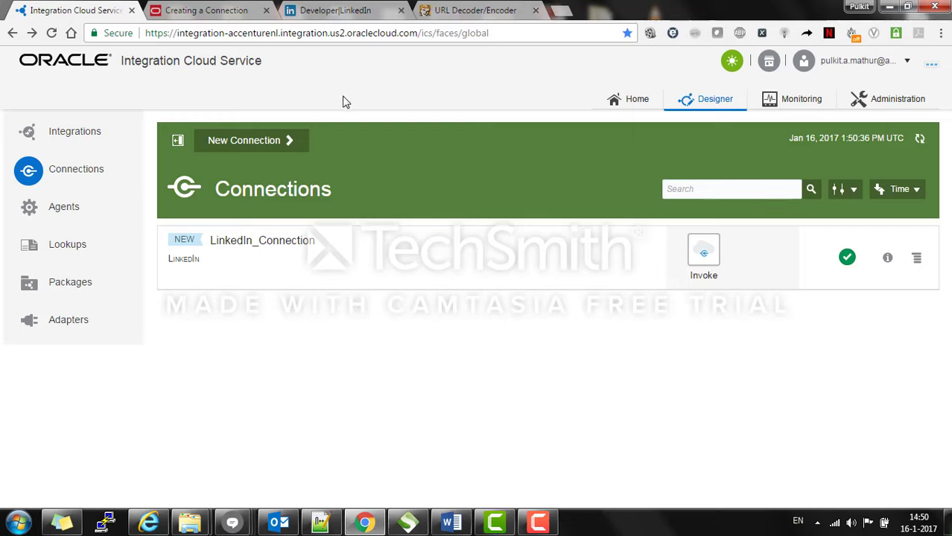
Step: Create a REST adapter connection named Rest_ReceiveRequest with the Trigger role
{"action": "left_click", "coordinate": [278, 139]}
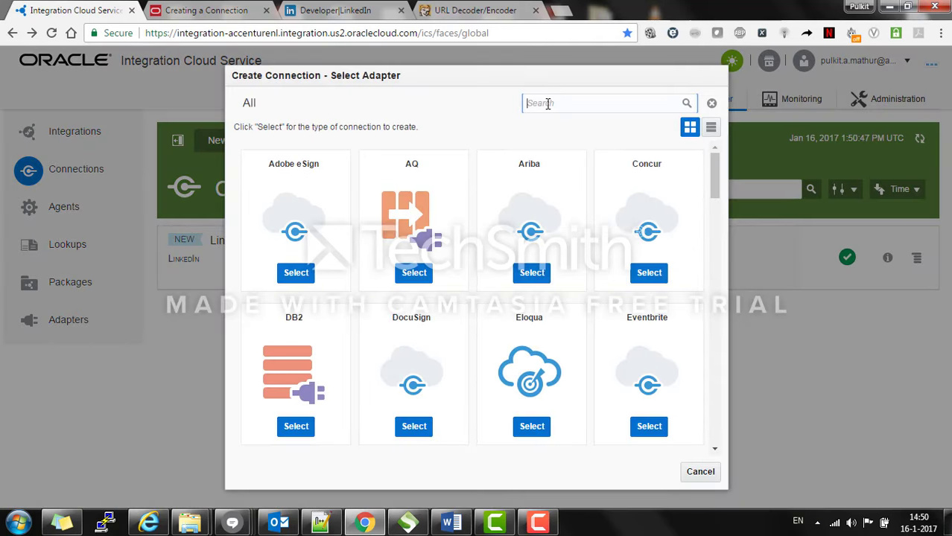
{"action": "type", "text": "REST"}
{"action": "key", "text": "Return"}
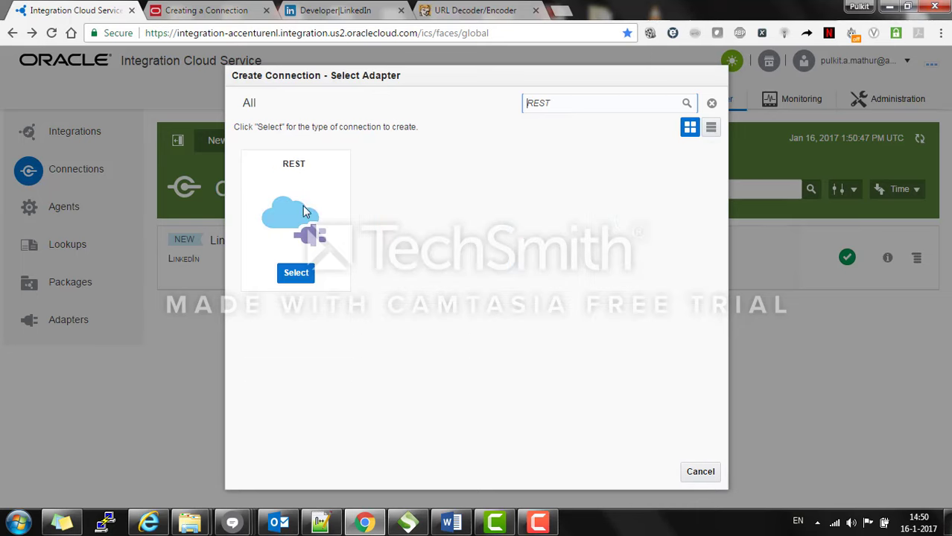
{"action": "left_click", "coordinate": [296, 272]}
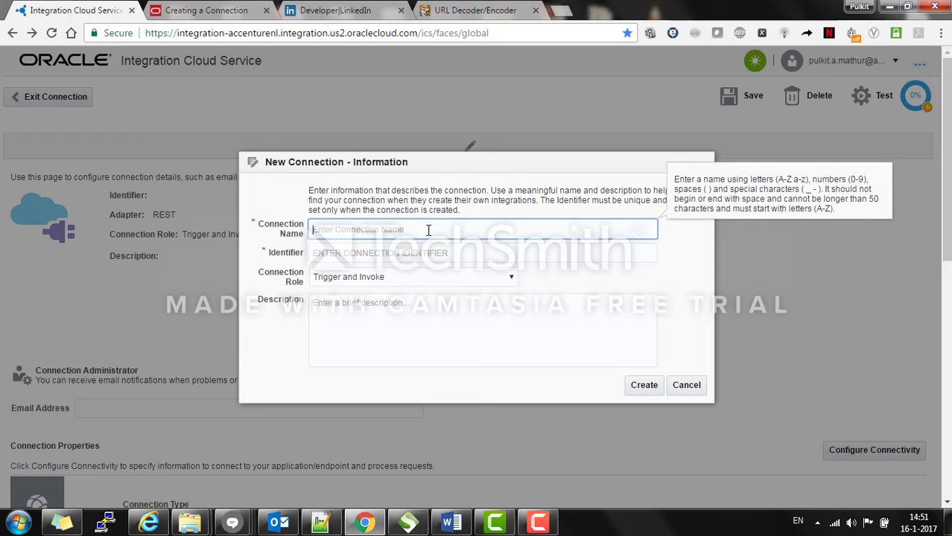
{"action": "type", "text": "Rest"}
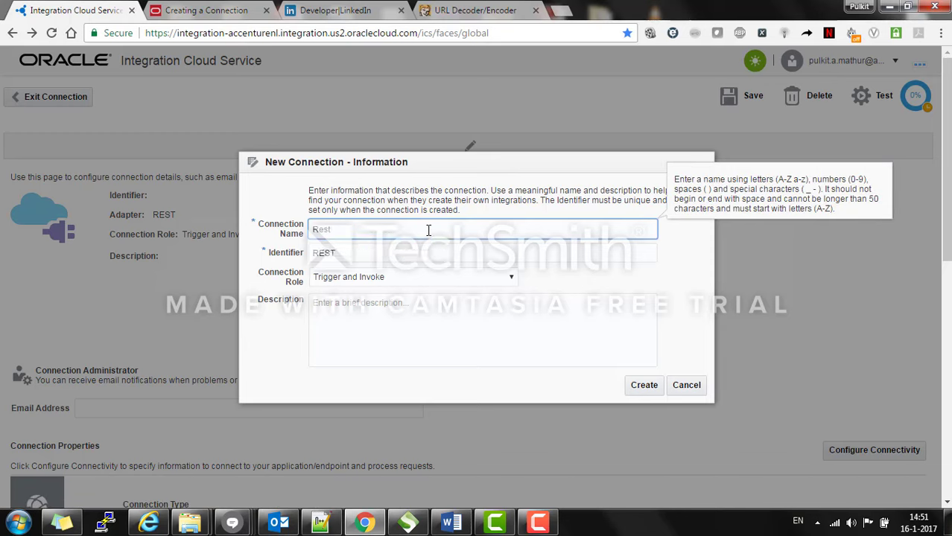
{"action": "type", "text": "_ReceiveRequest"}
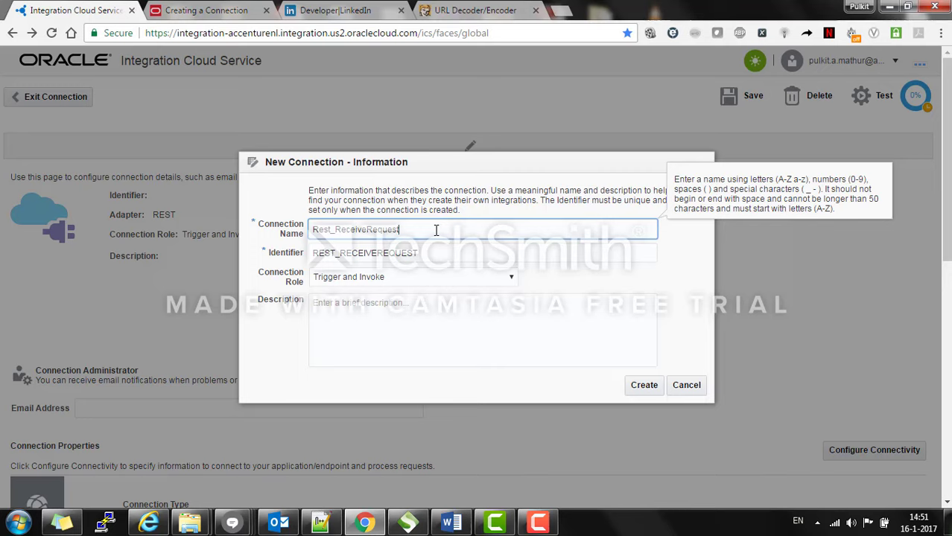
{"action": "left_click", "coordinate": [498, 283]}
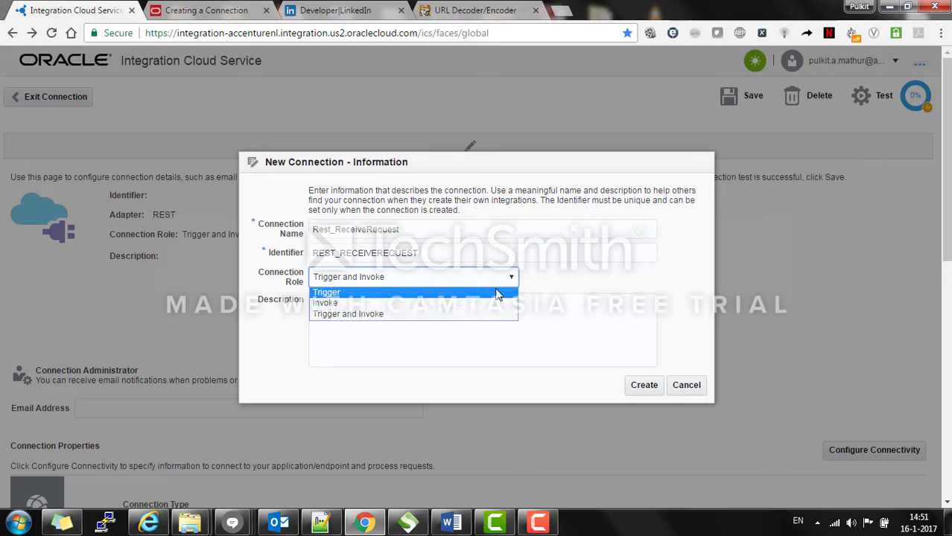
{"action": "left_click", "coordinate": [498, 293]}
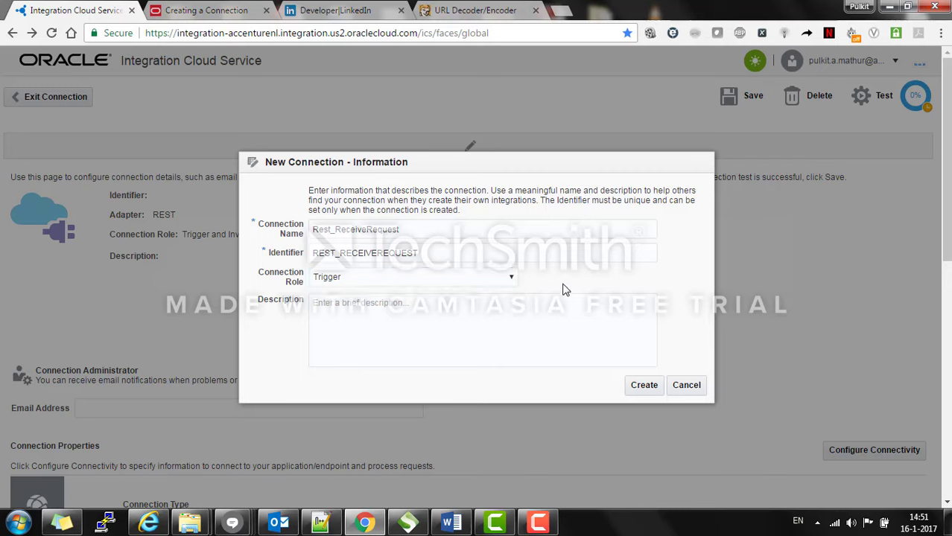
{"action": "left_click", "coordinate": [639, 389]}
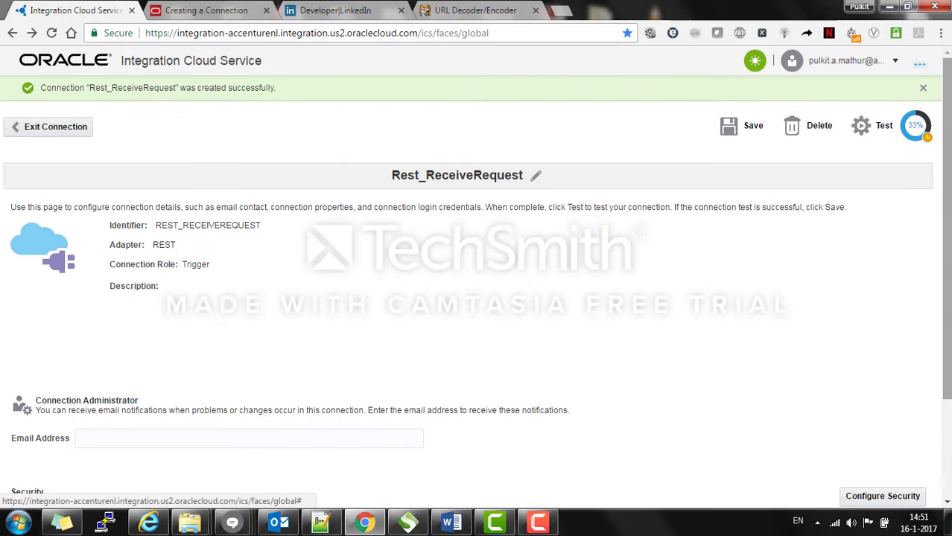
Step: Save and test Rest_ReceiveRequest to 100%, then exit and confirm saving
{"action": "scroll", "coordinate": [770, 265], "scroll_direction": "down", "scroll_amount": 2}
{"action": "left_click_drag", "start_coordinate": [949, 299], "coordinate": [939, 250]}
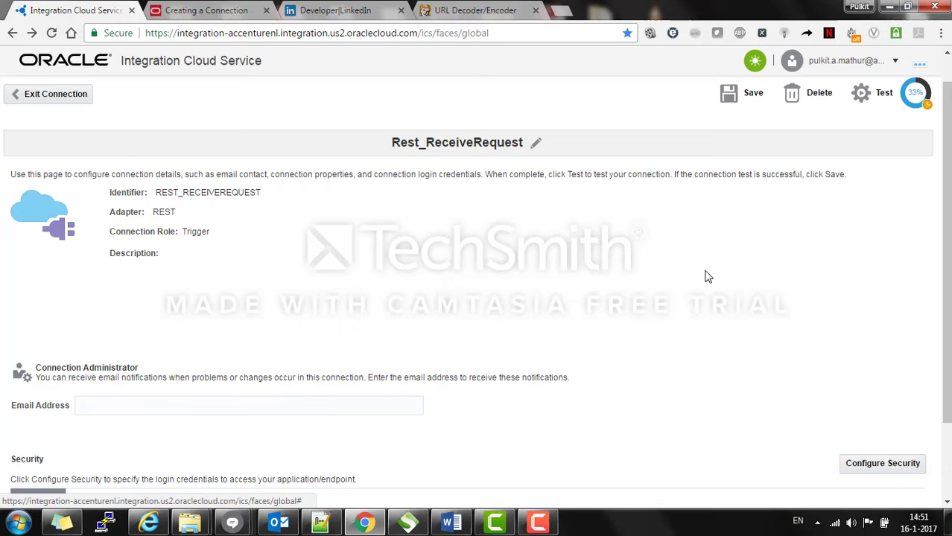
{"action": "left_click", "coordinate": [747, 100]}
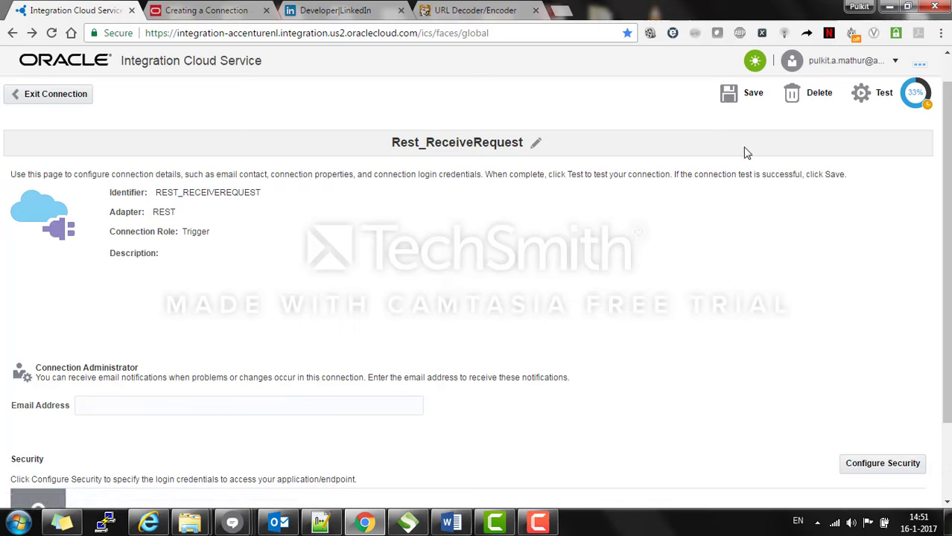
{"action": "left_click", "coordinate": [879, 94]}
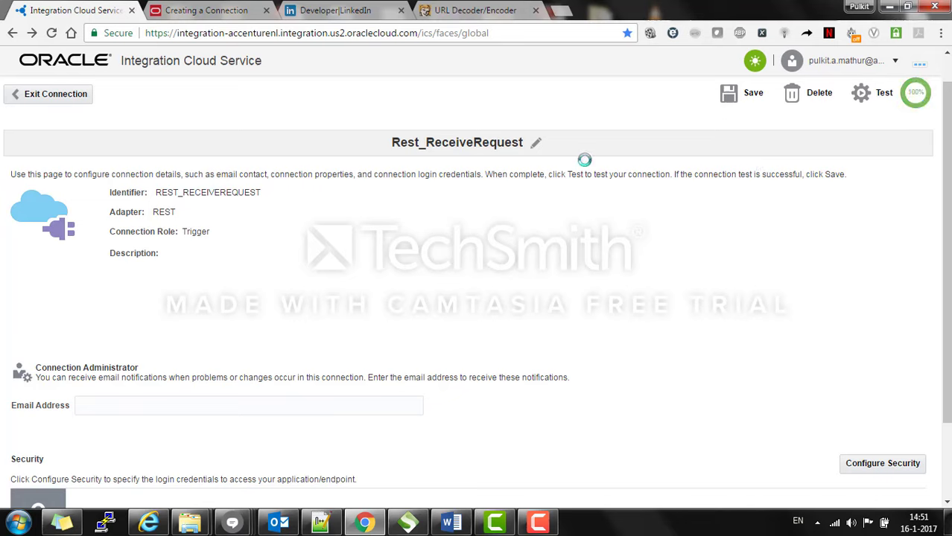
{"action": "left_click", "coordinate": [74, 93]}
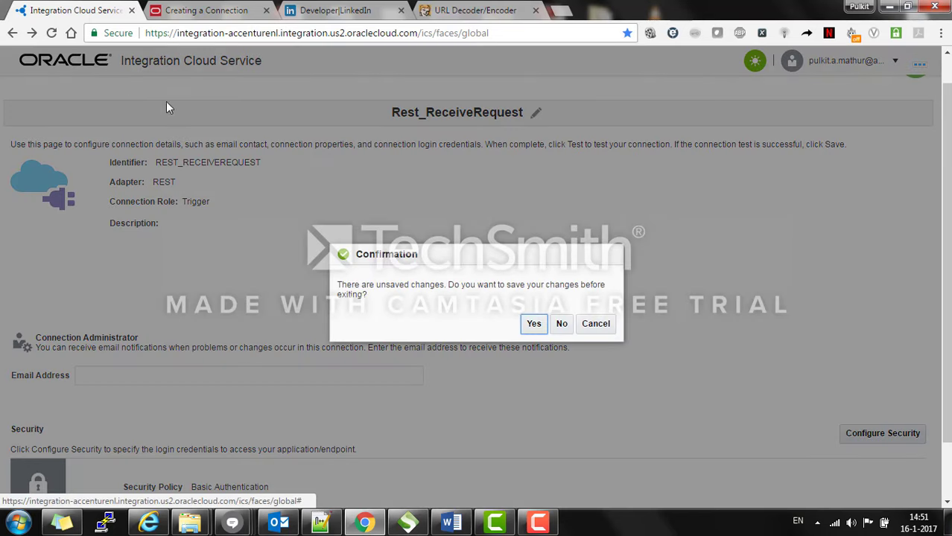
{"action": "left_click", "coordinate": [534, 323]}
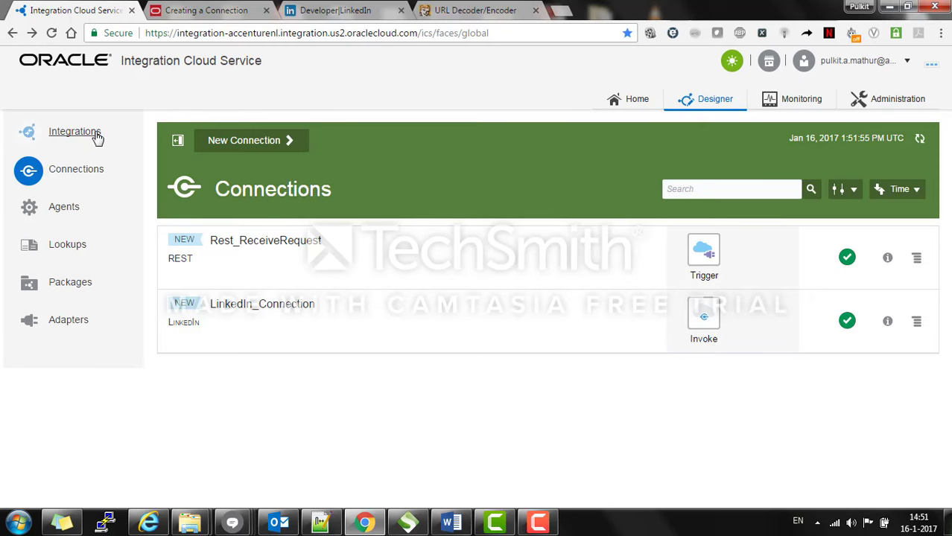
Step: Create a new Basic Map Data integration named Opportunity_Integration, version 1.0
{"action": "left_click", "coordinate": [68, 136]}
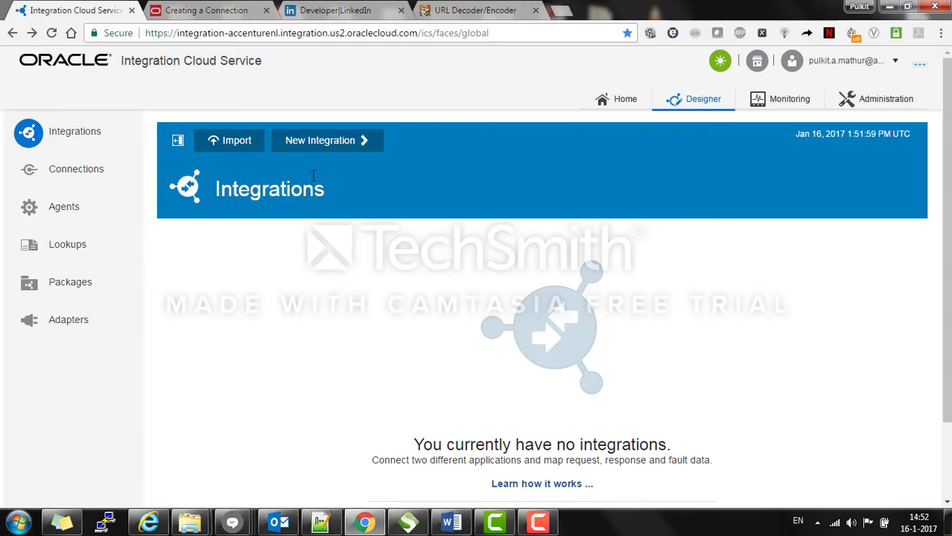
{"action": "left_click", "coordinate": [346, 144]}
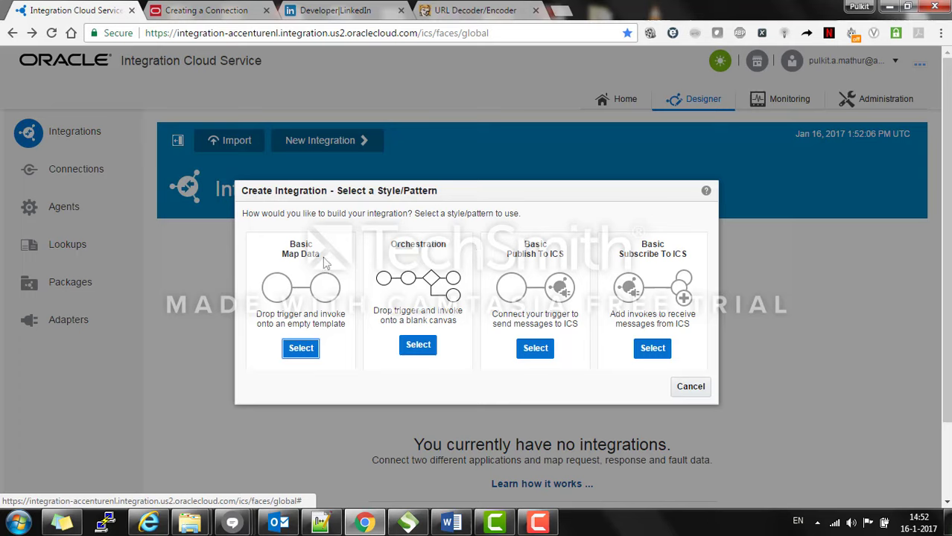
{"action": "left_click", "coordinate": [301, 349]}
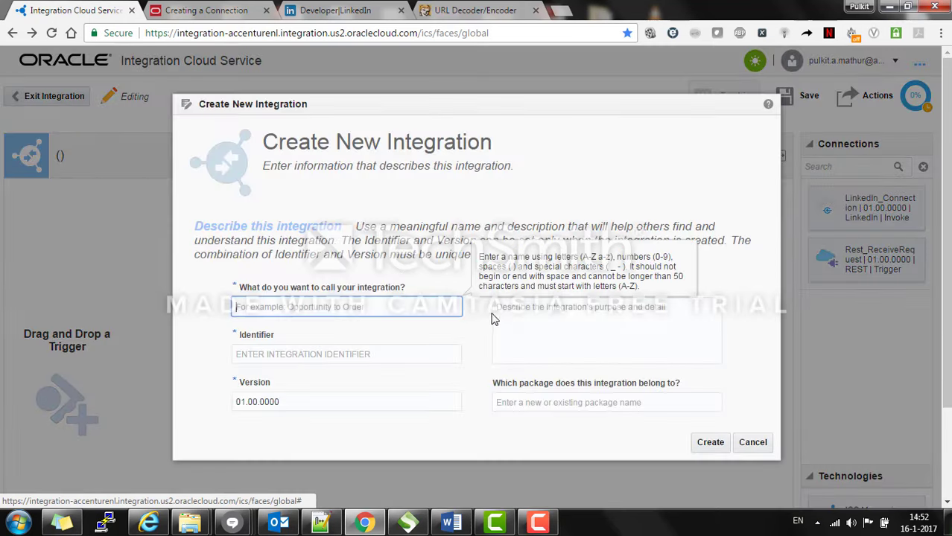
{"action": "type", "text": "Opportunity_"}
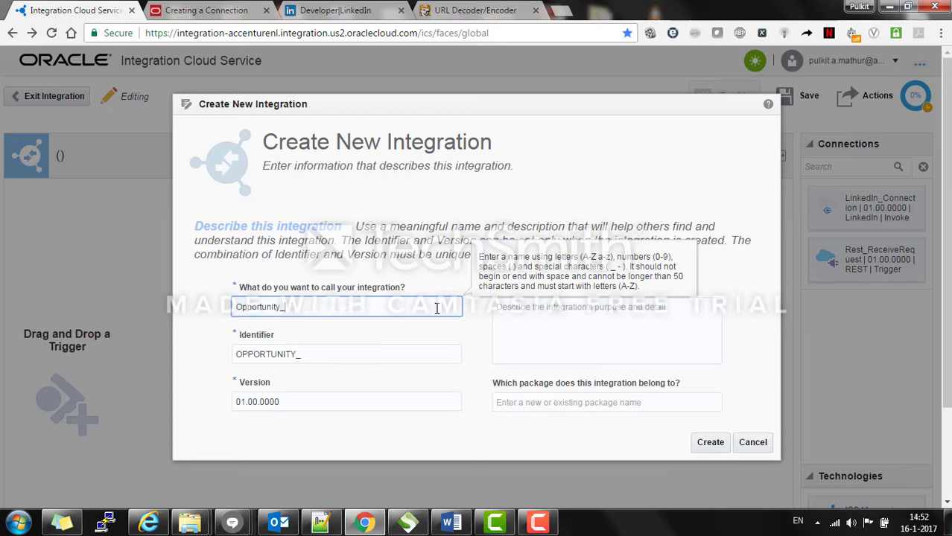
{"action": "type", "text": "Integration"}
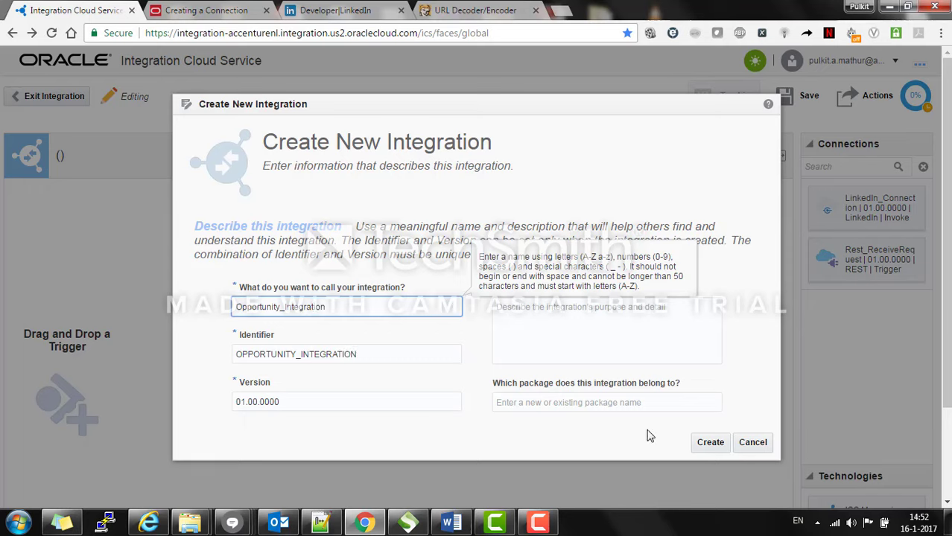
{"action": "left_click", "coordinate": [623, 426]}
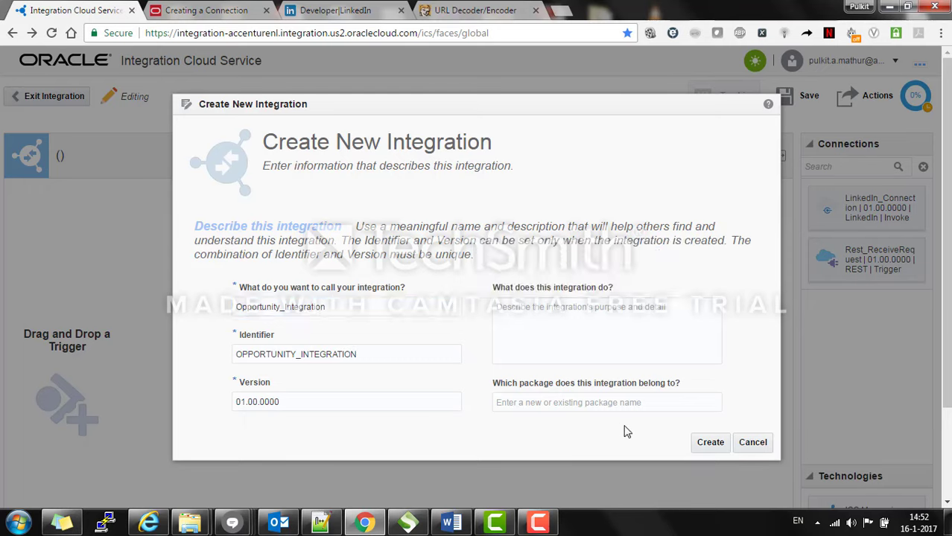
{"action": "left_click", "coordinate": [710, 447]}
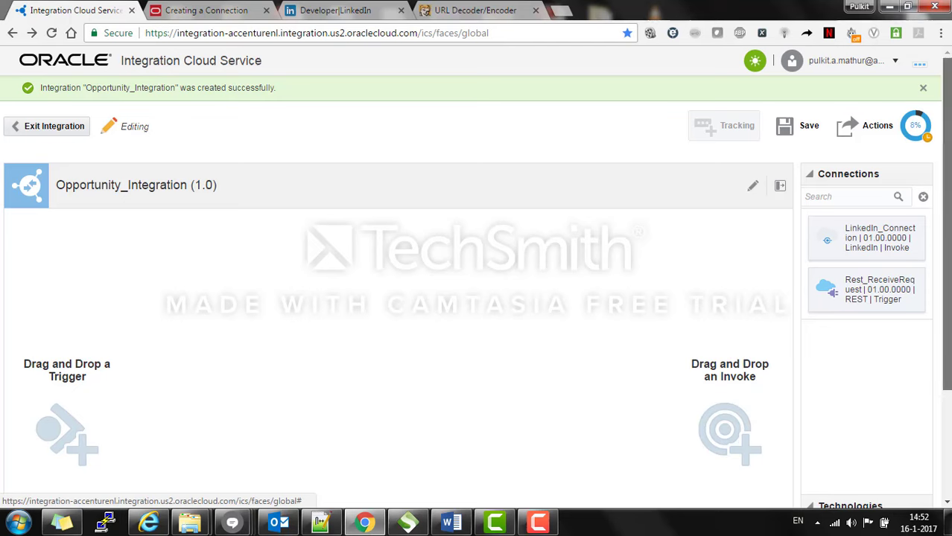
Step: Drop LinkedIn_Connection onto the integration's invoke target
{"action": "scroll", "coordinate": [477, 298], "scroll_direction": "down", "scroll_amount": 1}
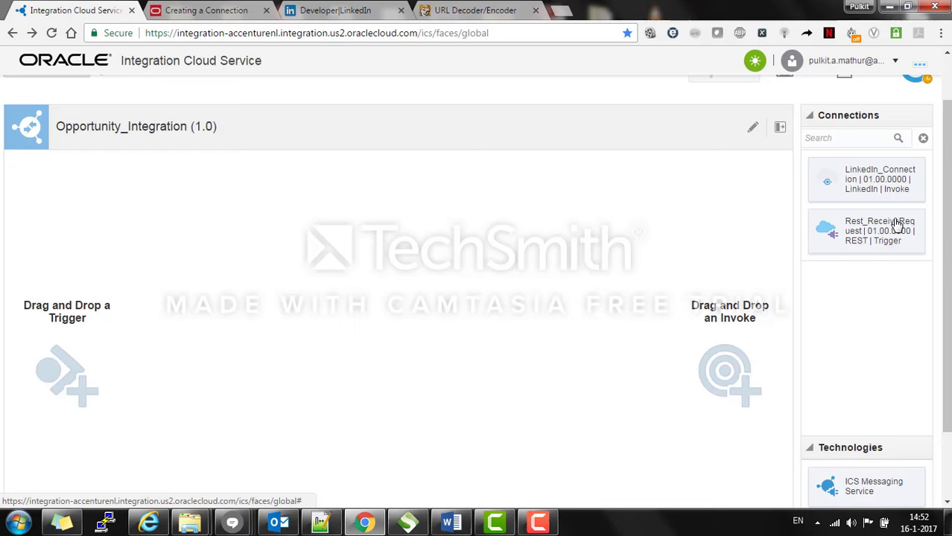
{"action": "mouse_move", "coordinate": [897, 192]}
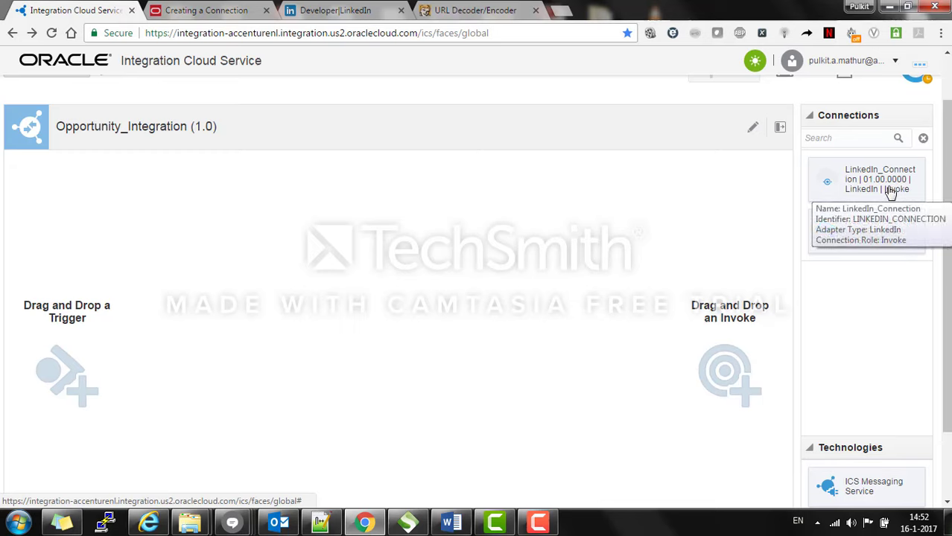
{"action": "mouse_move", "coordinate": [888, 224]}
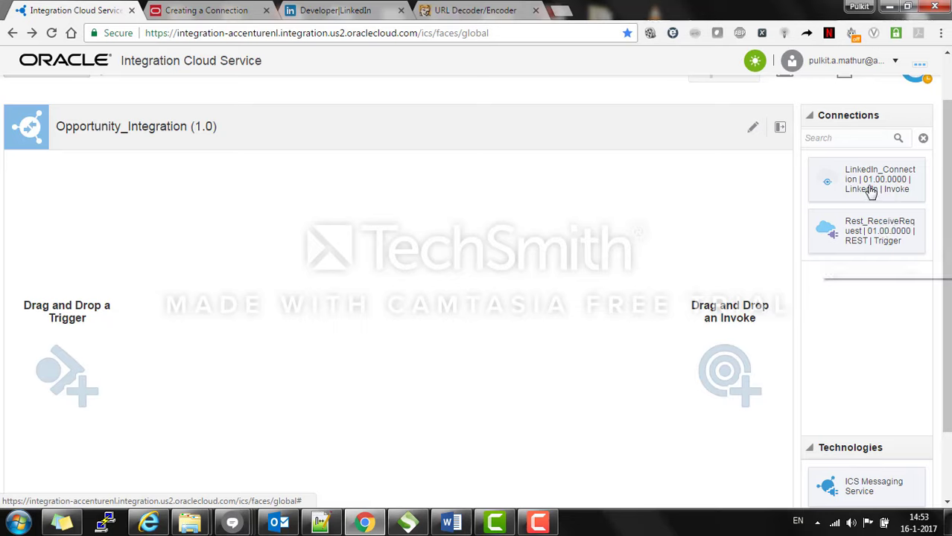
{"action": "left_click_drag", "start_coordinate": [872, 186], "coordinate": [750, 357]}
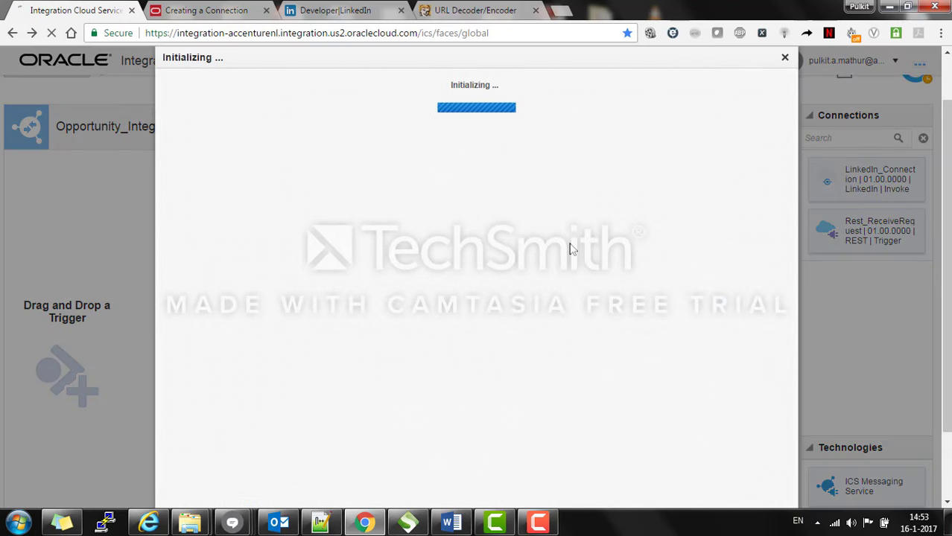
Step: Name the LinkedIn invoke endpoint LinkedIn_Connector
{"action": "left_click", "coordinate": [469, 203]}
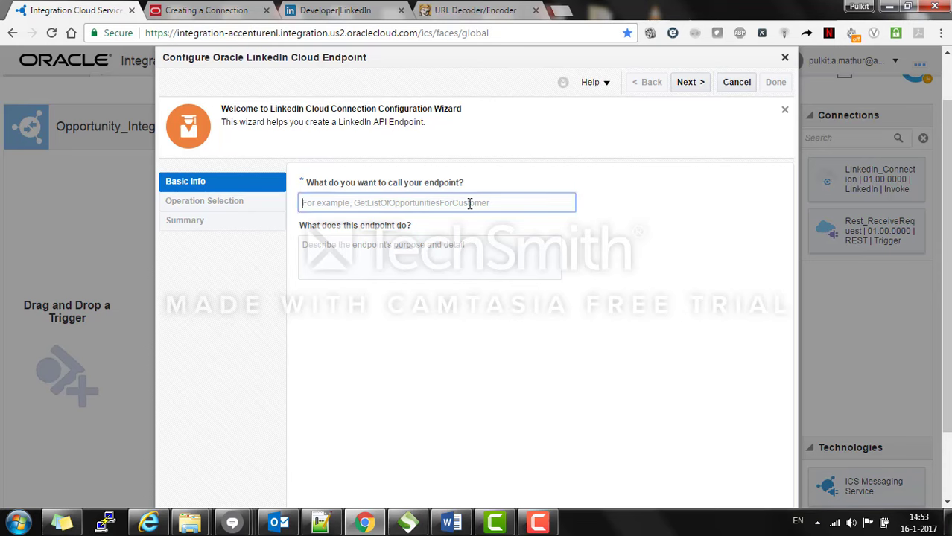
{"action": "type", "text": "Lin"}
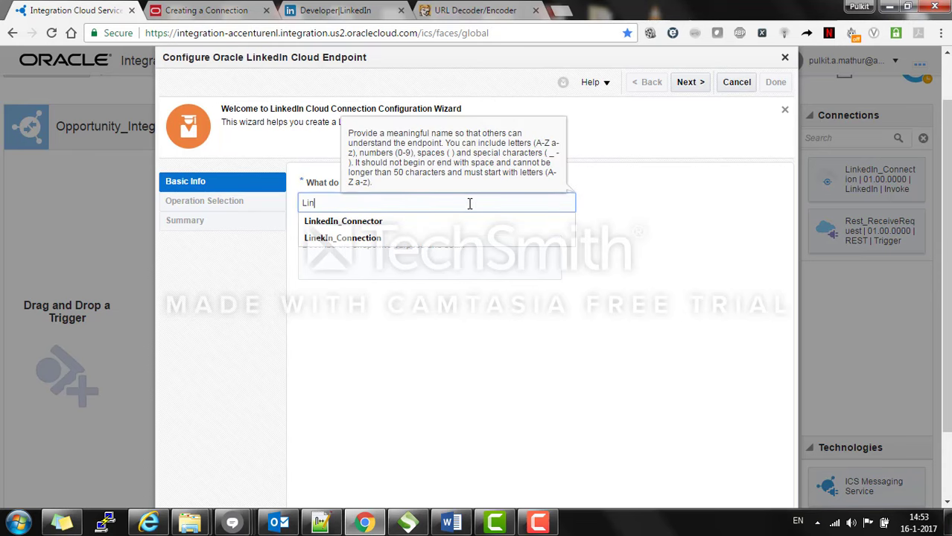
{"action": "key", "text": "Down"}
{"action": "key", "text": "Return"}
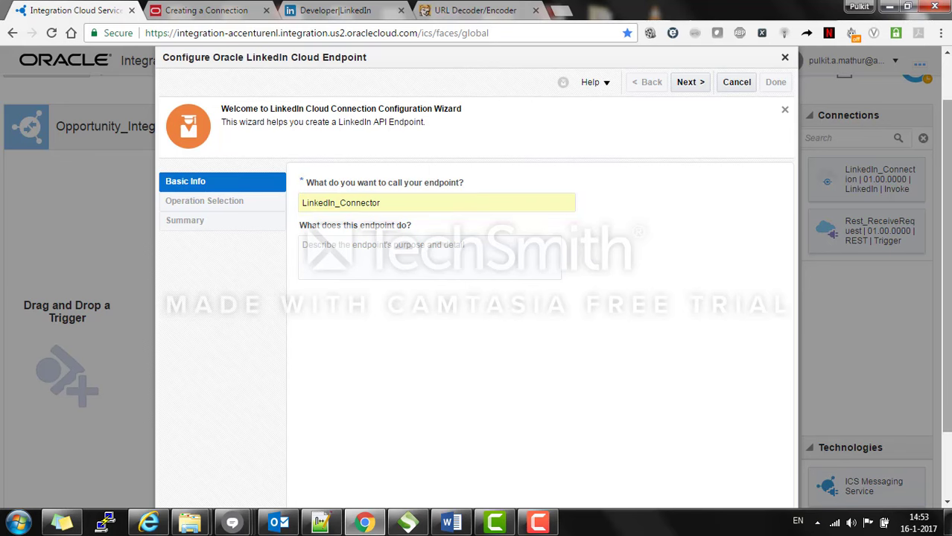
{"action": "left_click_drag", "start_coordinate": [947, 238], "coordinate": [947, 213]}
Step: Choose the Share operation, finish the LinkedIn endpoint, and drop Rest_ReceiveRequest onto the trigger slot
{"action": "left_click", "coordinate": [680, 121]}
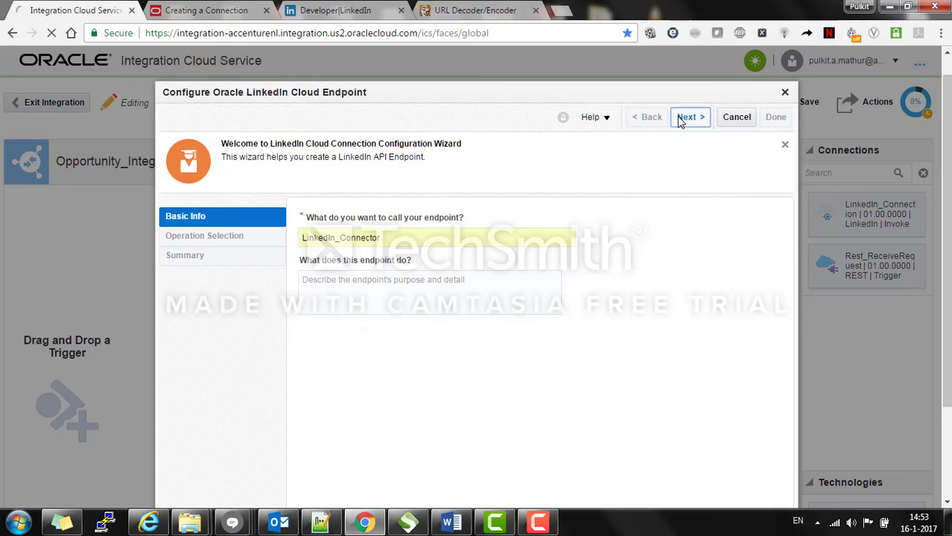
{"action": "left_click_drag", "start_coordinate": [947, 239], "coordinate": [947, 291]}
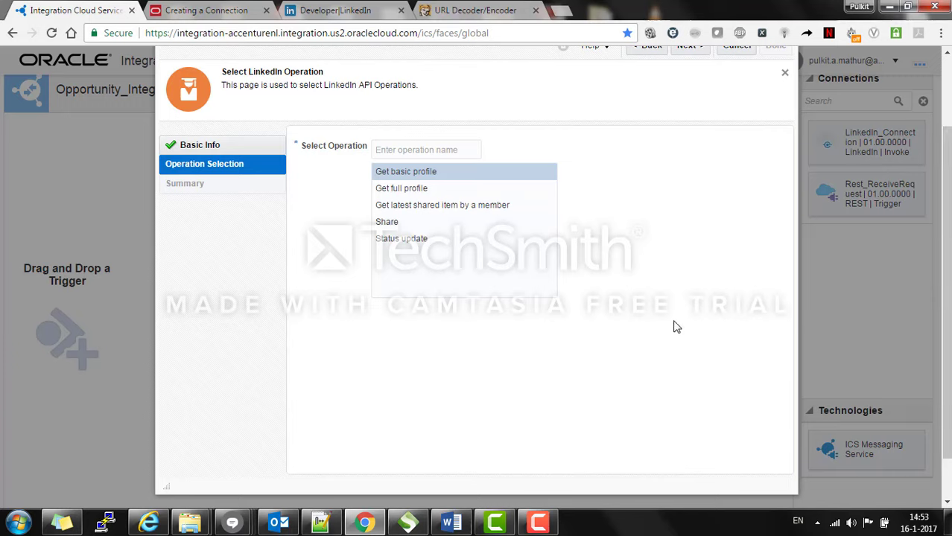
{"action": "left_click", "coordinate": [464, 228]}
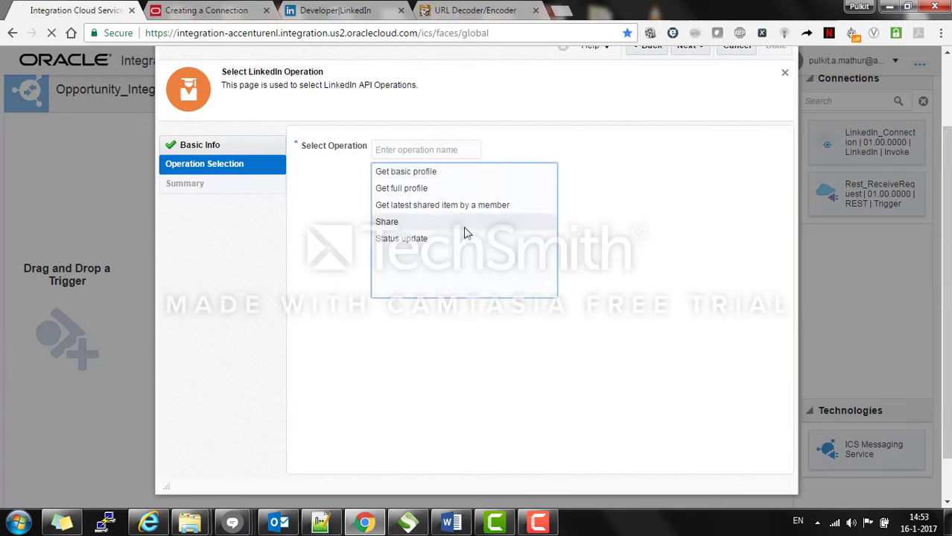
{"action": "left_click_drag", "start_coordinate": [948, 300], "coordinate": [950, 271]}
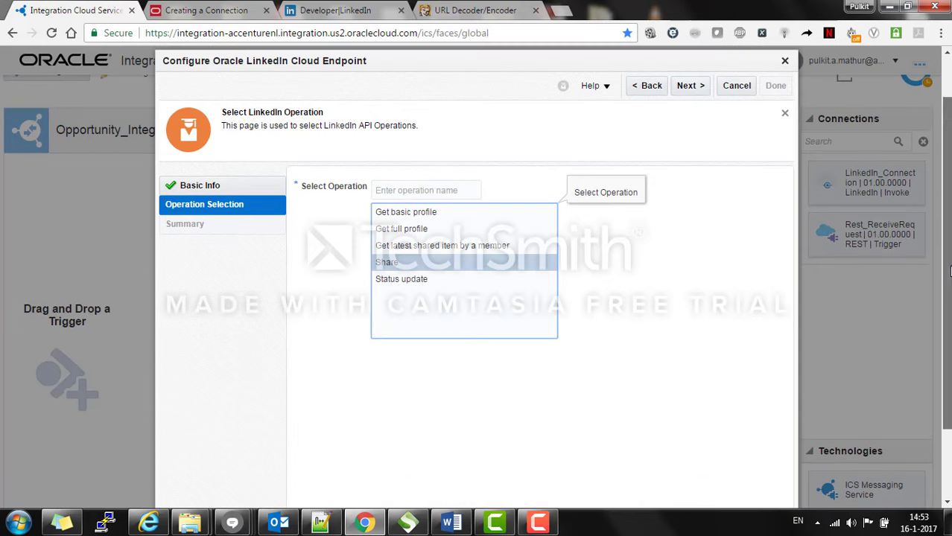
{"action": "left_click", "coordinate": [683, 91]}
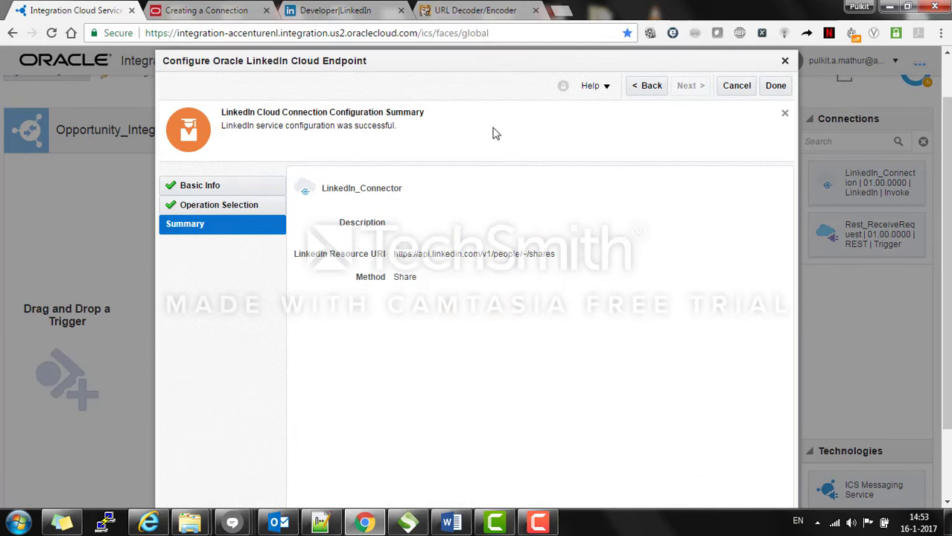
{"action": "left_click", "coordinate": [774, 91]}
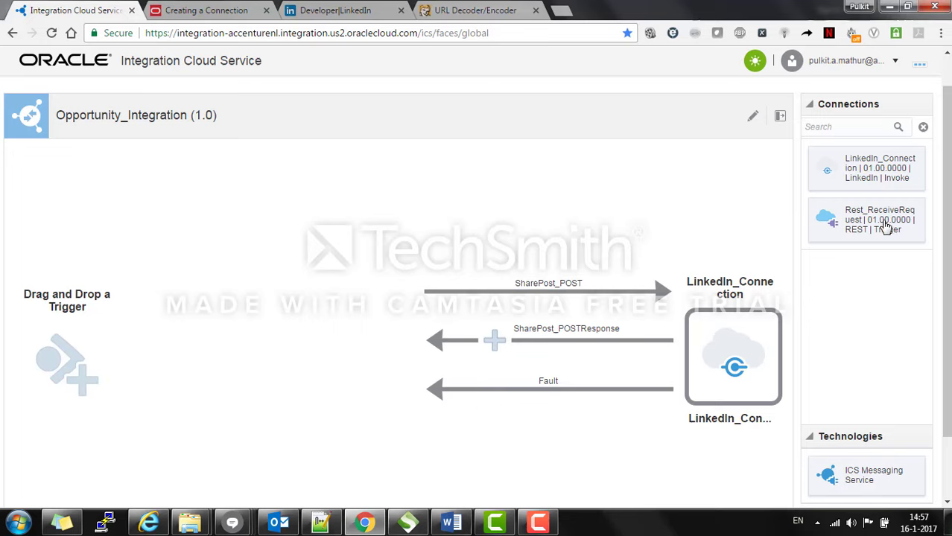
{"action": "left_click_drag", "start_coordinate": [887, 227], "coordinate": [66, 350]}
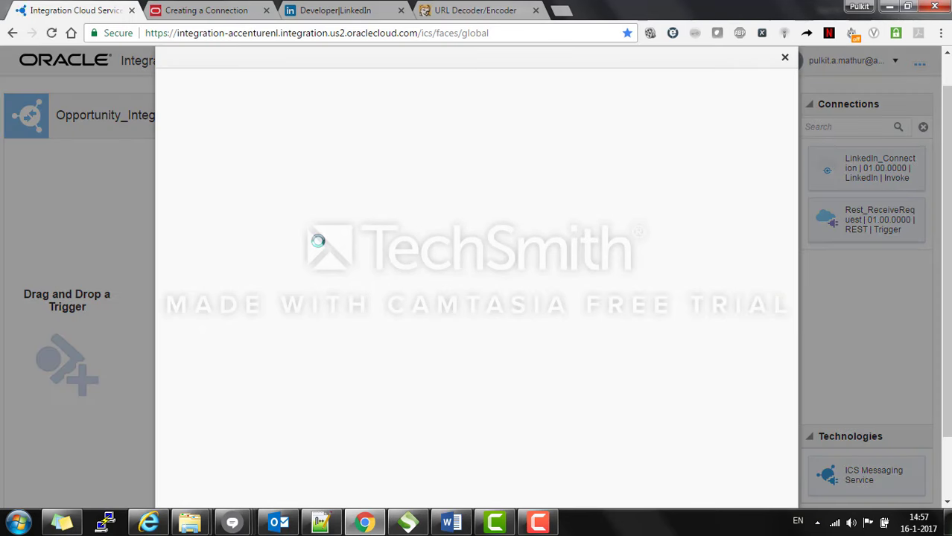
Step: Name the REST endpoint Rest_ReceiveRequest with resource URI /poststatusupdate
{"action": "left_click", "coordinate": [489, 202]}
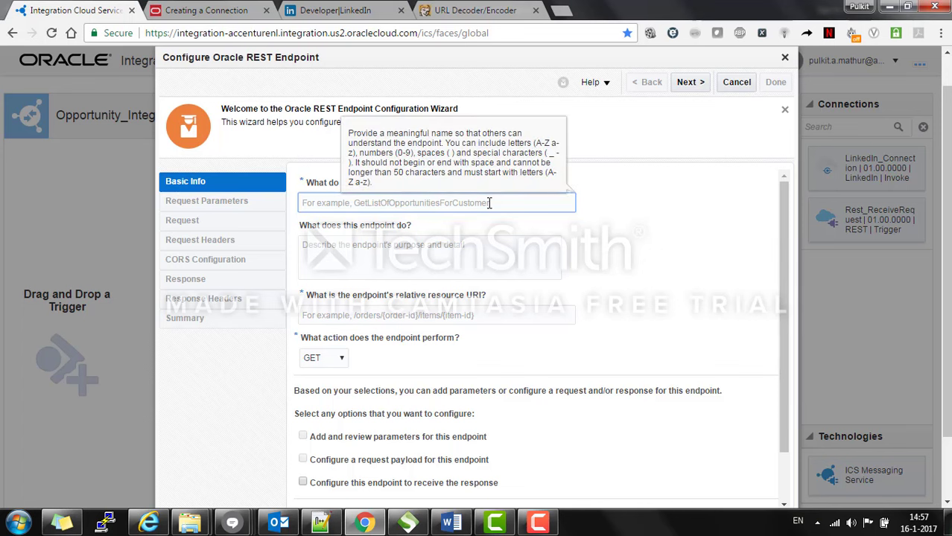
{"action": "type", "text": "Rest"}
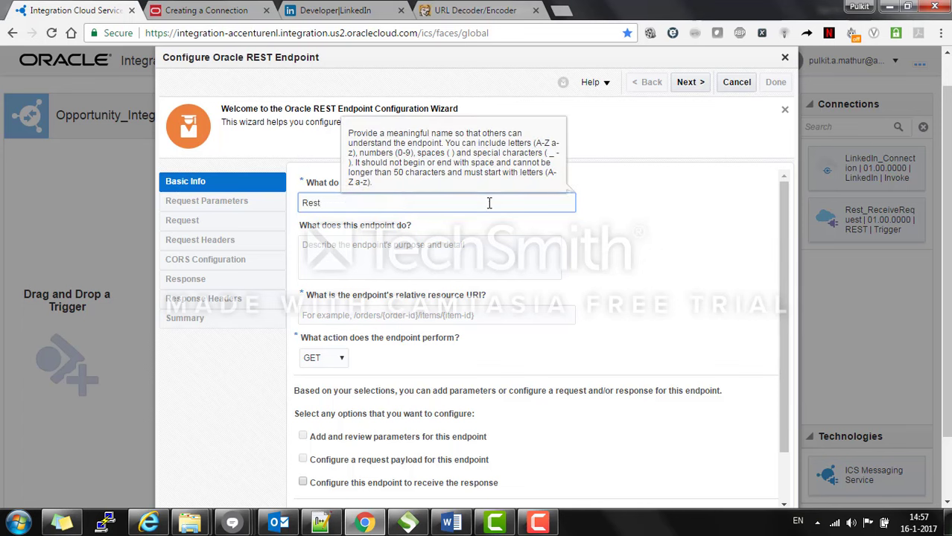
{"action": "type", "text": "_ReceiveRequest"}
{"action": "left_click", "coordinate": [659, 298]}
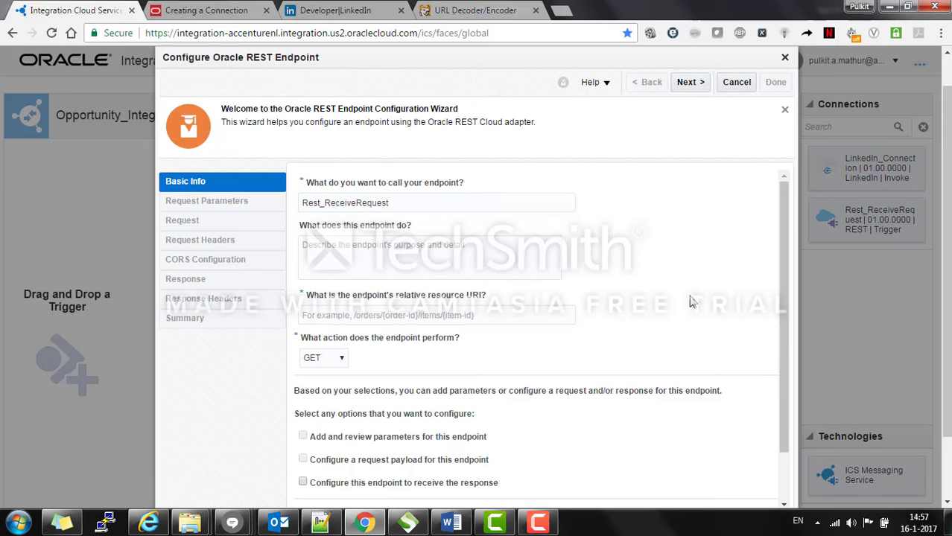
{"action": "left_click_drag", "start_coordinate": [781, 331], "coordinate": [685, 359]}
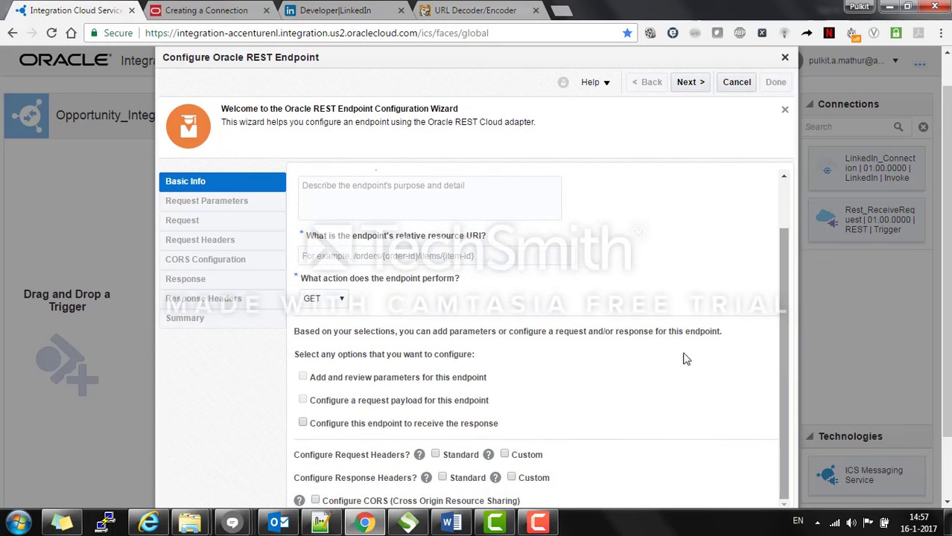
{"action": "left_click", "coordinate": [514, 254]}
{"action": "type", "text": "/"}
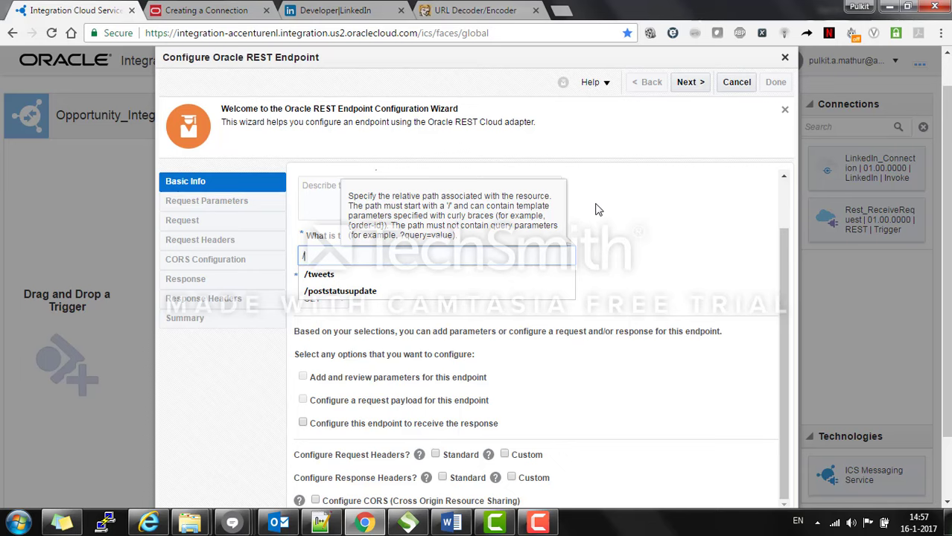
{"action": "key", "text": "Down"}
{"action": "key", "text": "Down"}
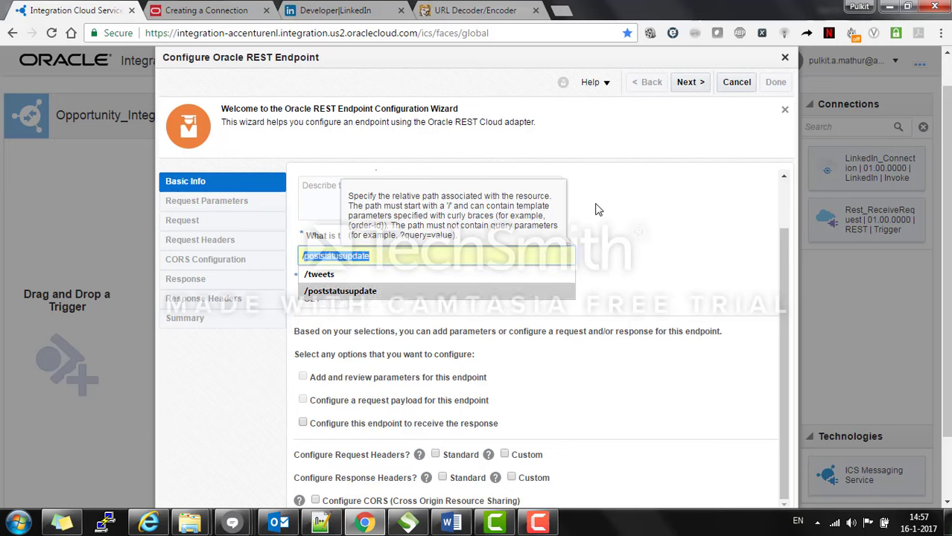
{"action": "key", "text": "Return"}
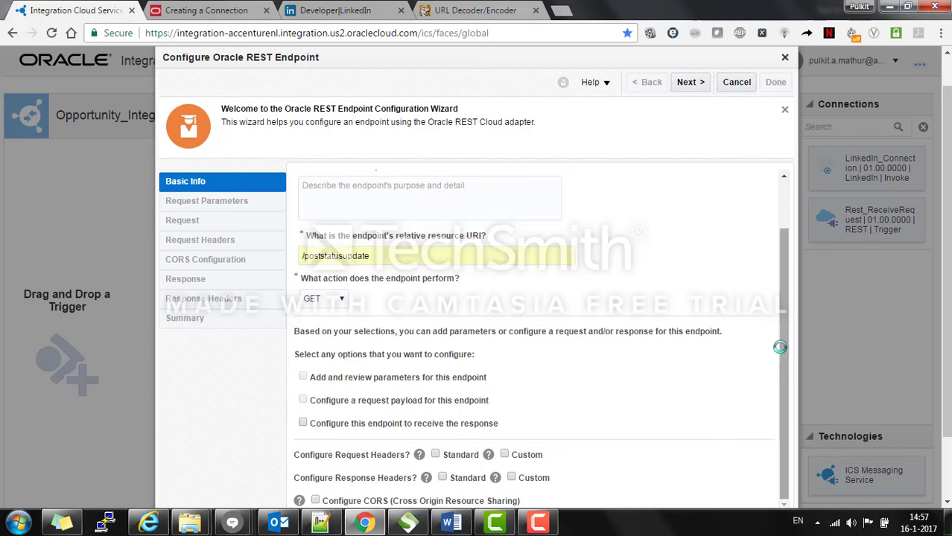
Step: Set the endpoint action to POST and enable the request payload option
{"action": "scroll", "coordinate": [783, 355], "scroll_direction": "up", "scroll_amount": 1}
{"action": "left_click_drag", "start_coordinate": [784, 355], "coordinate": [782, 423]}
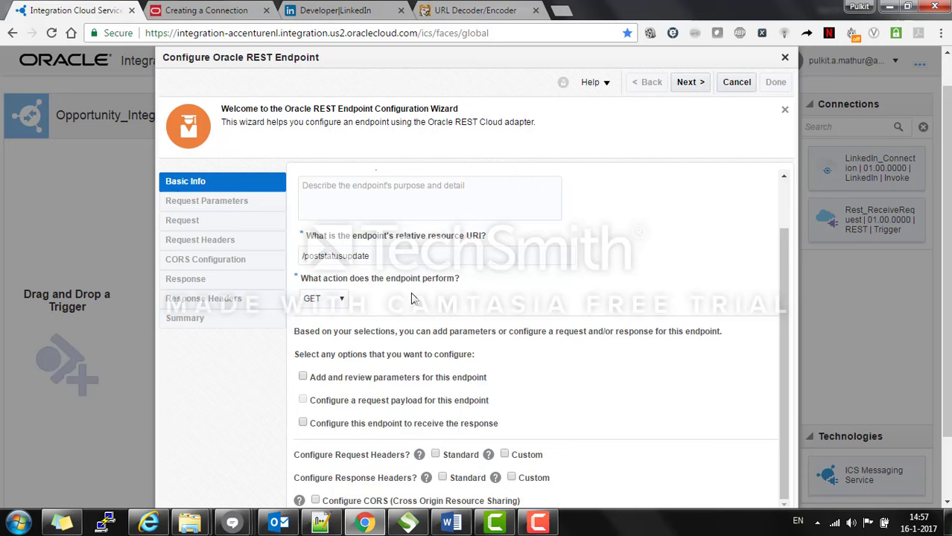
{"action": "left_click", "coordinate": [342, 299]}
{"action": "left_click", "coordinate": [337, 334]}
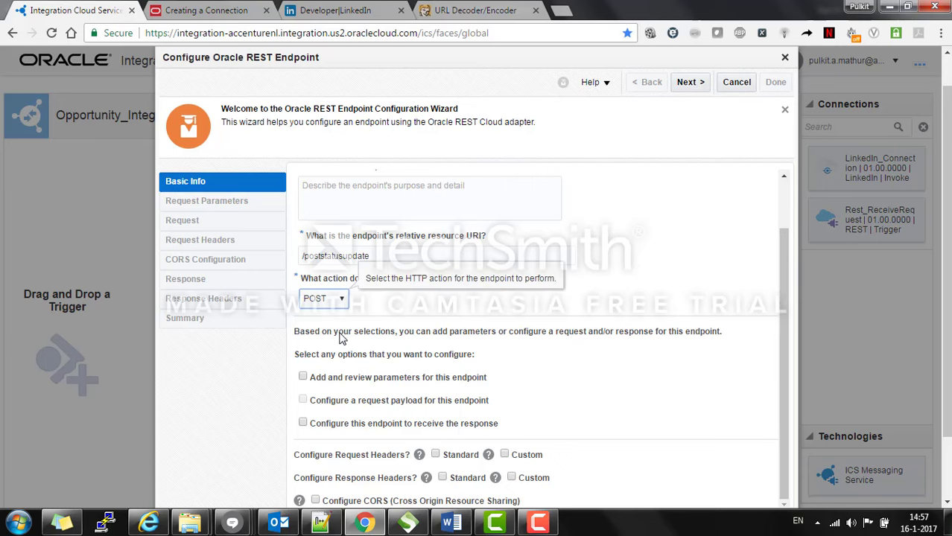
{"action": "scroll", "coordinate": [659, 277], "scroll_direction": "up", "scroll_amount": 2}
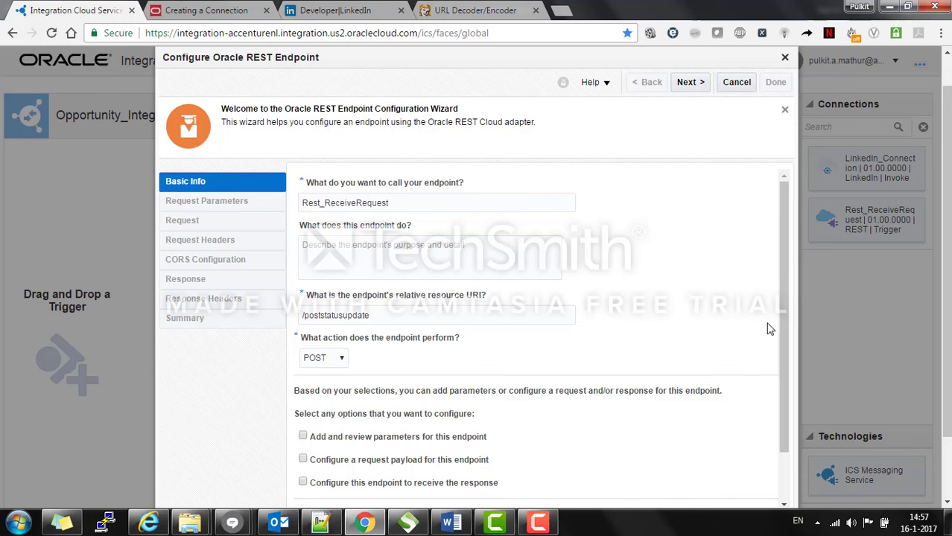
{"action": "scroll", "coordinate": [774, 346], "scroll_direction": "down", "scroll_amount": 2}
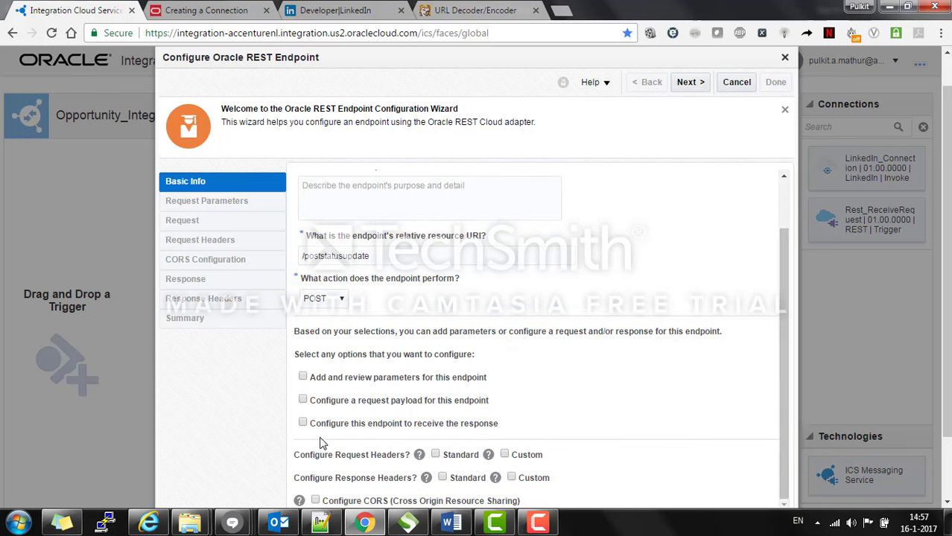
{"action": "left_click", "coordinate": [303, 401]}
{"action": "left_click_drag", "start_coordinate": [947, 331], "coordinate": [947, 300]}
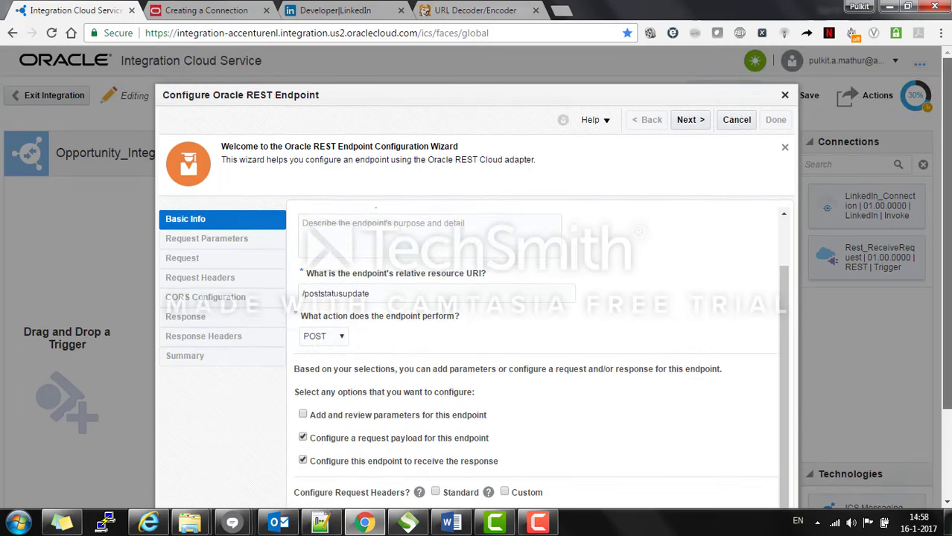
Step: Use a JSON sample for the request payload, open its inline entry box, and bring up Notepad++
{"action": "left_click", "coordinate": [687, 122]}
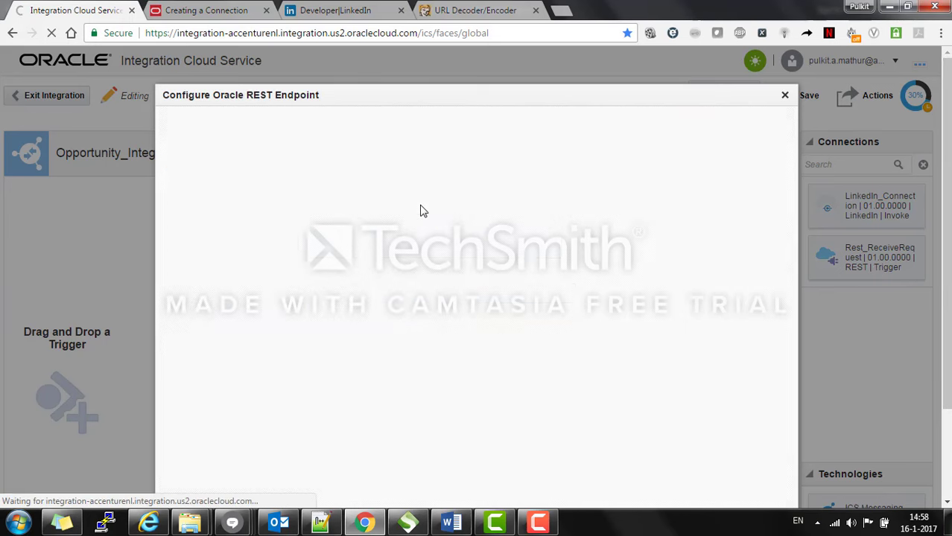
{"action": "left_click_drag", "start_coordinate": [947, 238], "coordinate": [947, 309]}
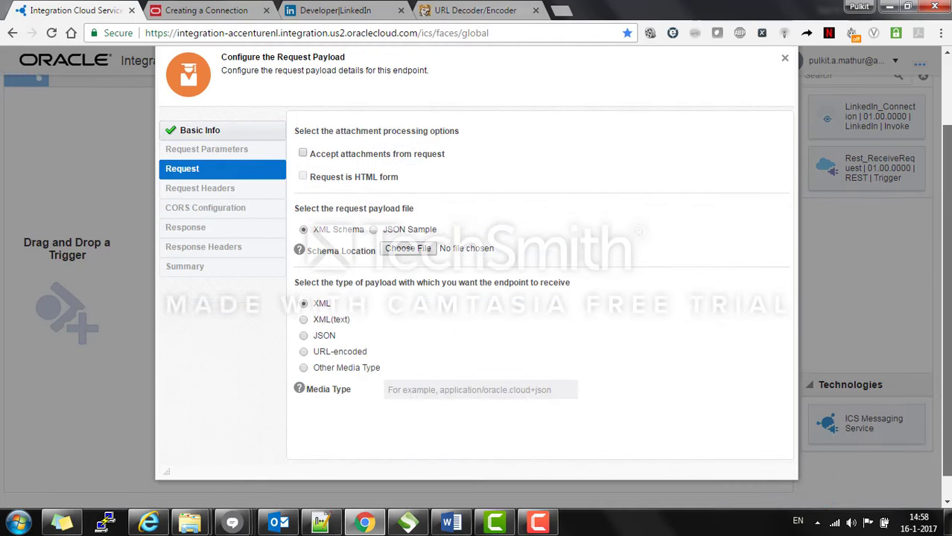
{"action": "left_click", "coordinate": [373, 231]}
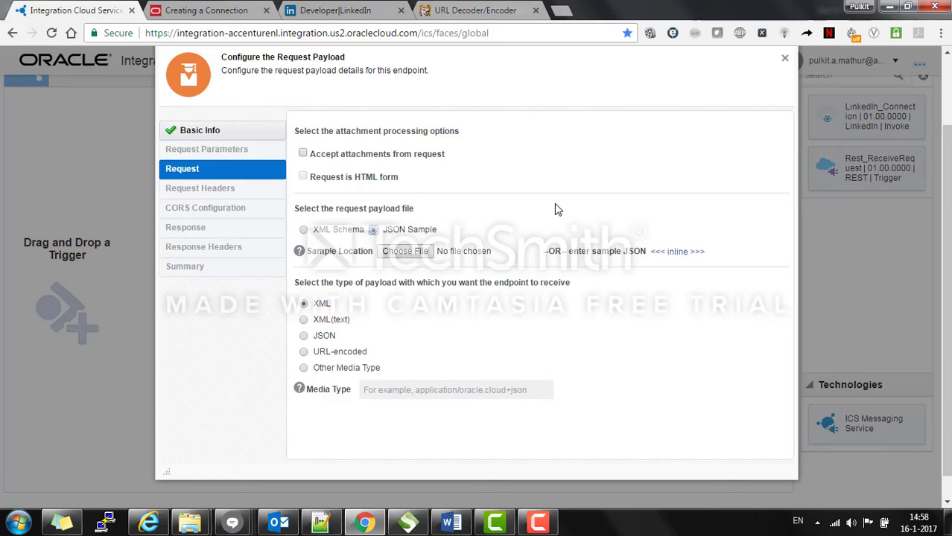
{"action": "left_click", "coordinate": [674, 256]}
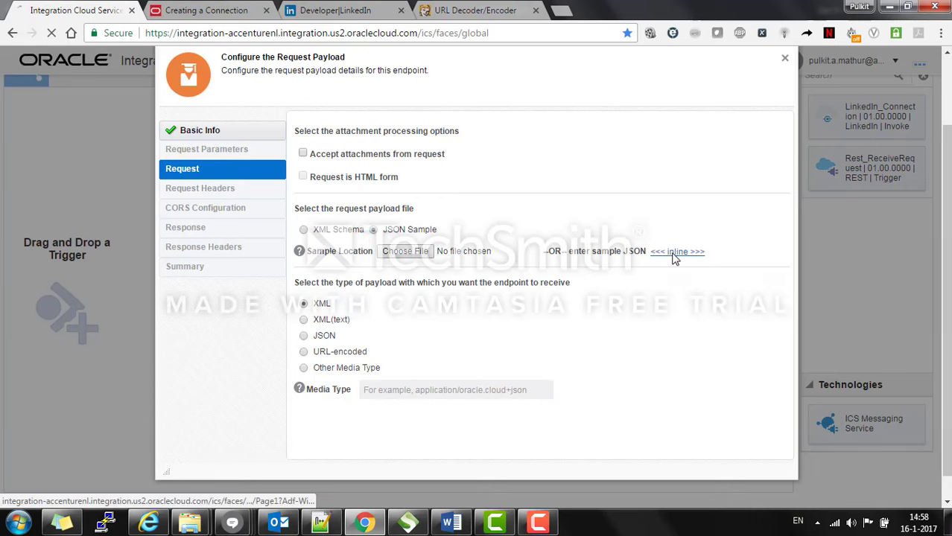
{"action": "left_click", "coordinate": [321, 523]}
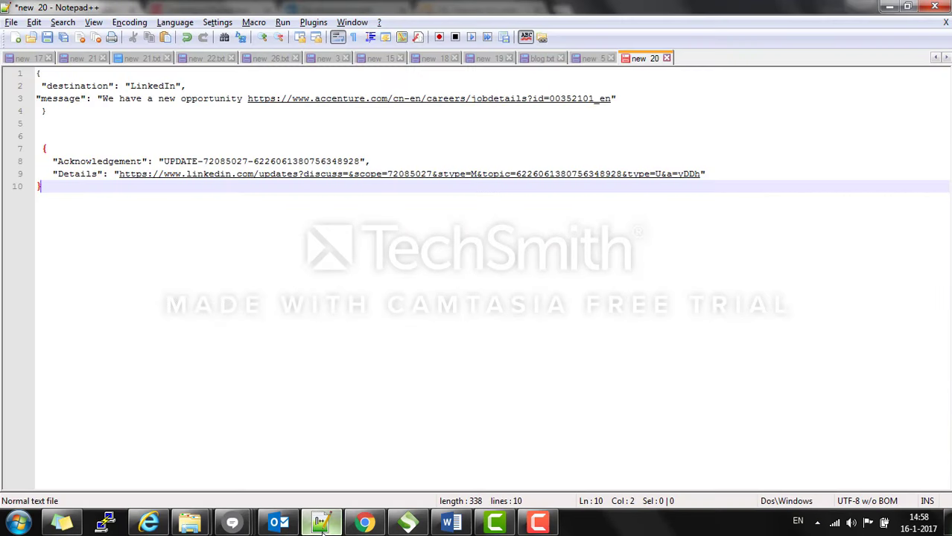
Step: Copy the destination/message request JSON from Notepad++ into the request sample dialog
{"action": "left_click", "coordinate": [49, 111]}
{"action": "left_click_drag", "start_coordinate": [47, 111], "coordinate": [35, 72]}
{"action": "key", "text": "ctrl+c"}
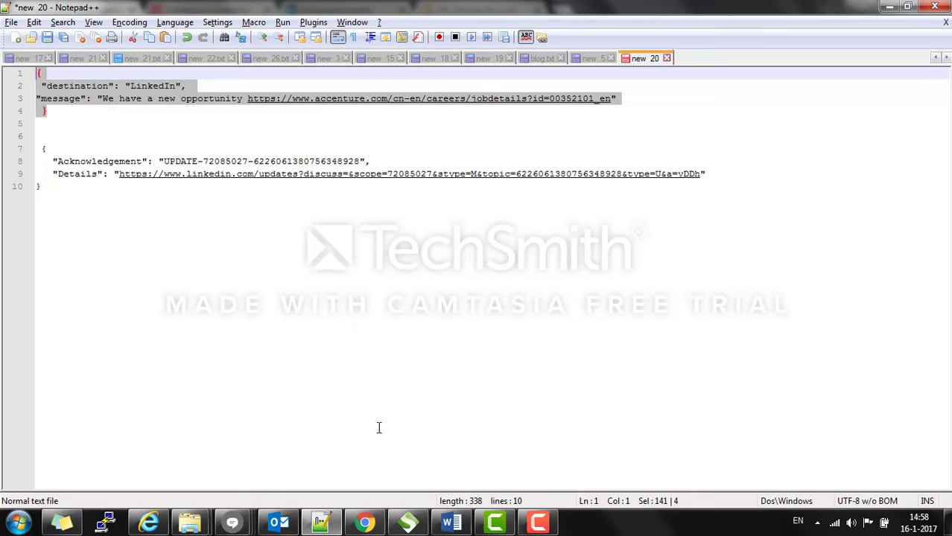
{"action": "mouse_move", "coordinate": [408, 520]}
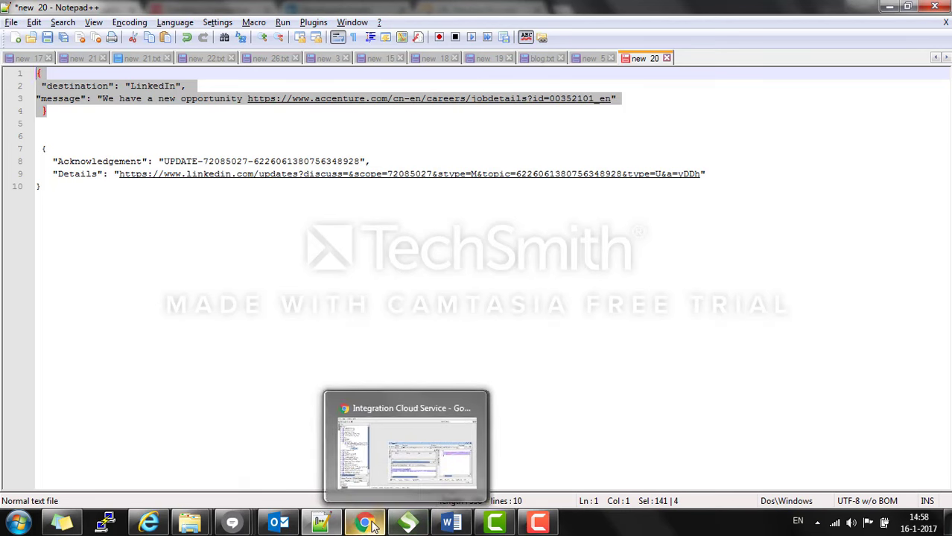
{"action": "left_click", "coordinate": [382, 497]}
Step: Paste and confirm the request sample JSON, then advance to the response page
{"action": "key", "text": "ctrl+v"}
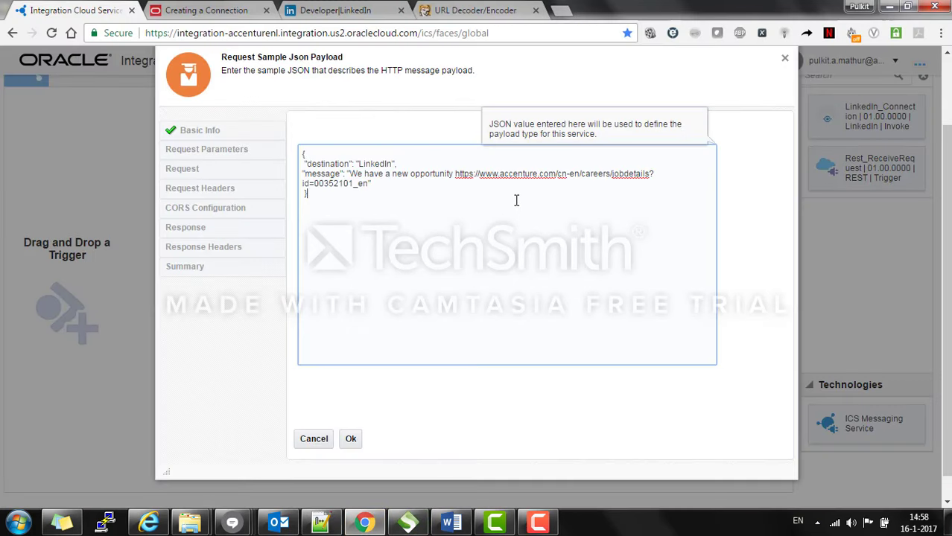
{"action": "left_click", "coordinate": [351, 439]}
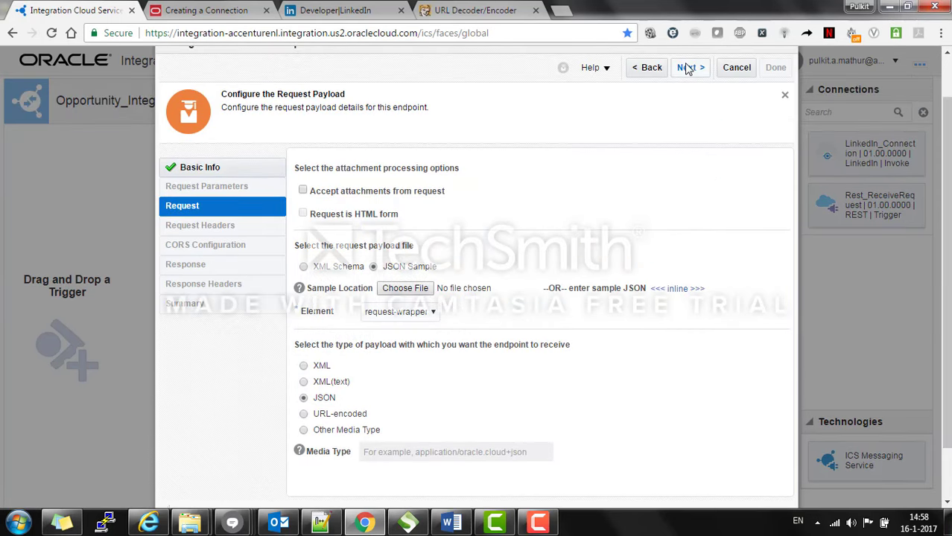
{"action": "left_click", "coordinate": [687, 67]}
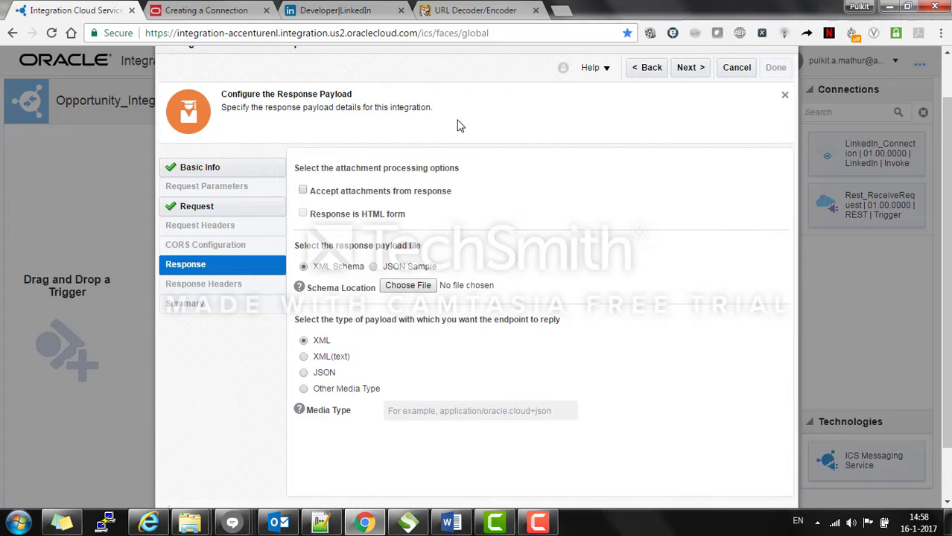
Step: Use a JSON sample for the response payload with its inline box open, then switch to Notepad++
{"action": "left_click", "coordinate": [373, 267]}
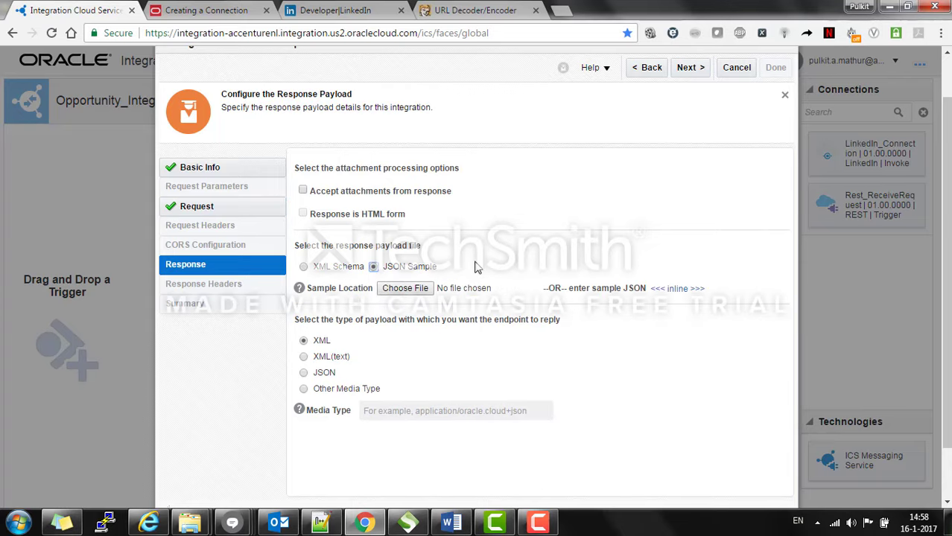
{"action": "left_click", "coordinate": [682, 292]}
{"action": "left_click", "coordinate": [412, 336]}
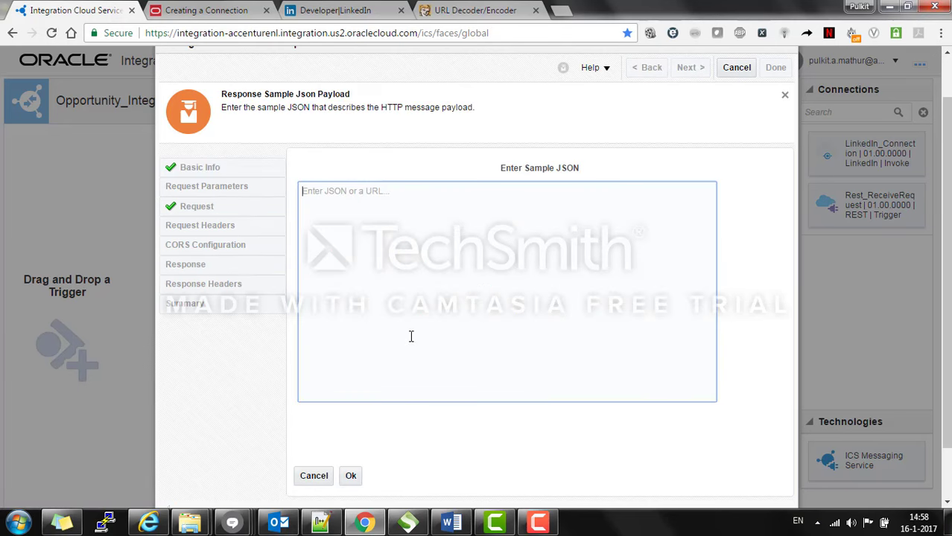
{"action": "left_click", "coordinate": [320, 523]}
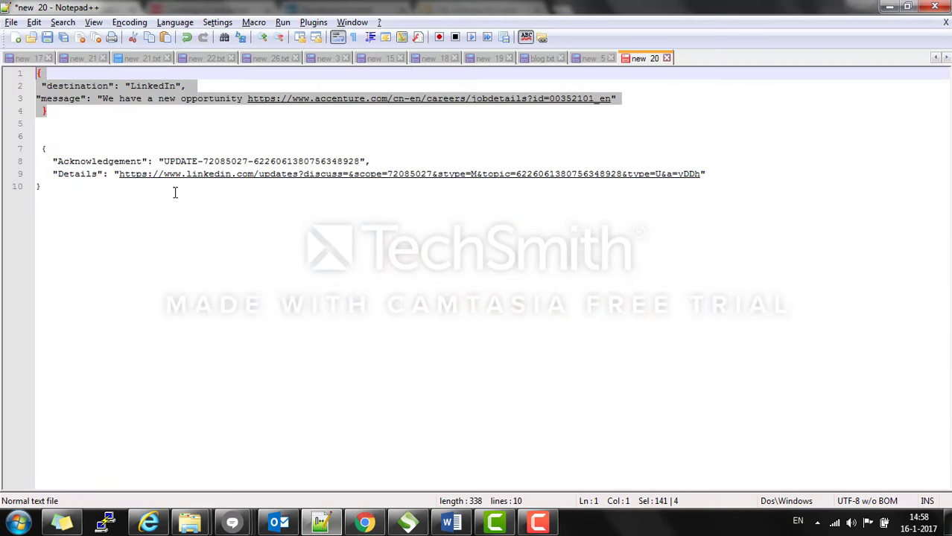
Step: Copy the Acknowledgement/Details response JSON from Notepad++ and return to the response sample dialog
{"action": "left_click", "coordinate": [38, 148]}
{"action": "left_click_drag", "start_coordinate": [37, 148], "coordinate": [54, 183]}
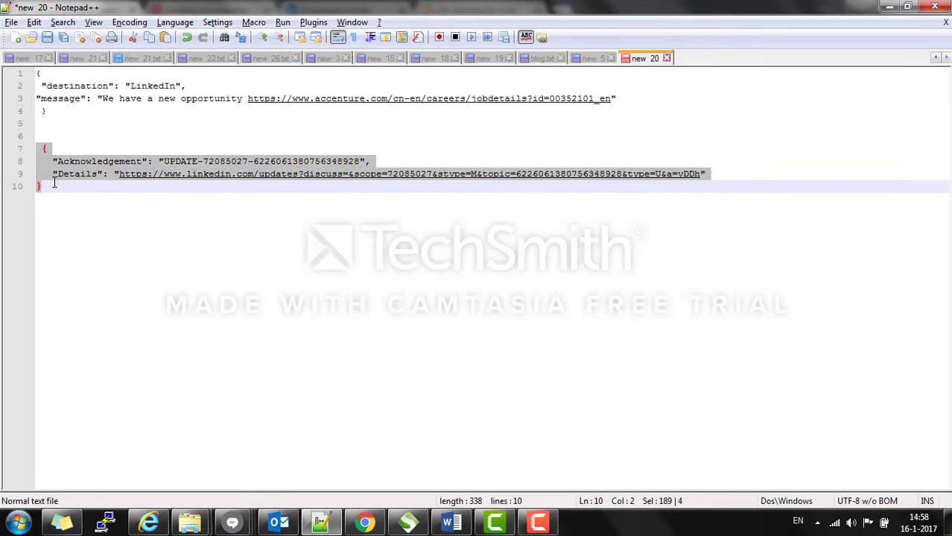
{"action": "left_click", "coordinate": [87, 153]}
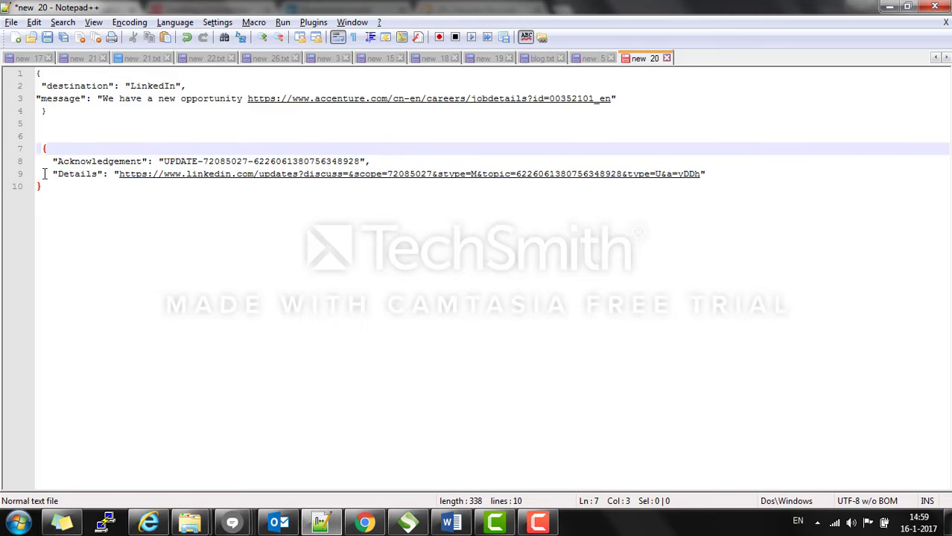
{"action": "left_click_drag", "start_coordinate": [70, 187], "coordinate": [40, 150]}
{"action": "key", "text": "ctrl+c"}
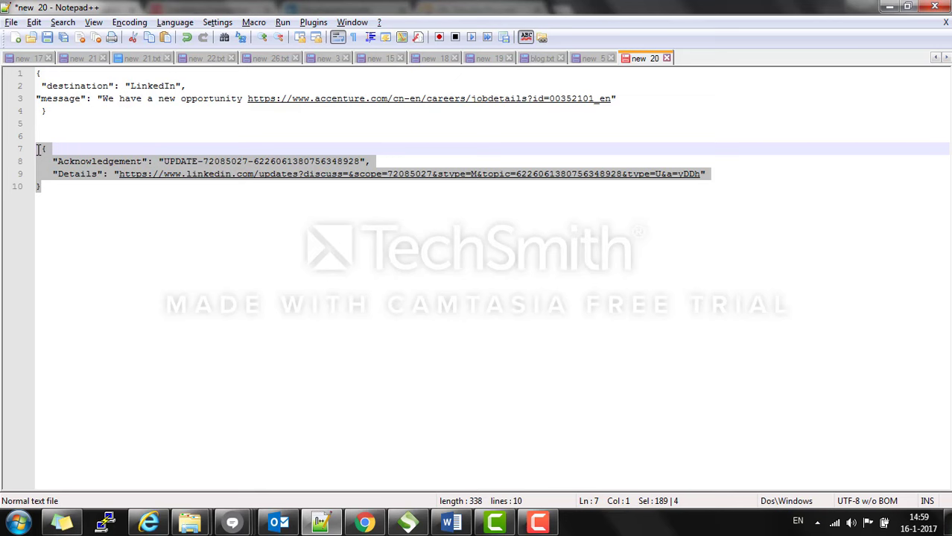
{"action": "left_click", "coordinate": [364, 523]}
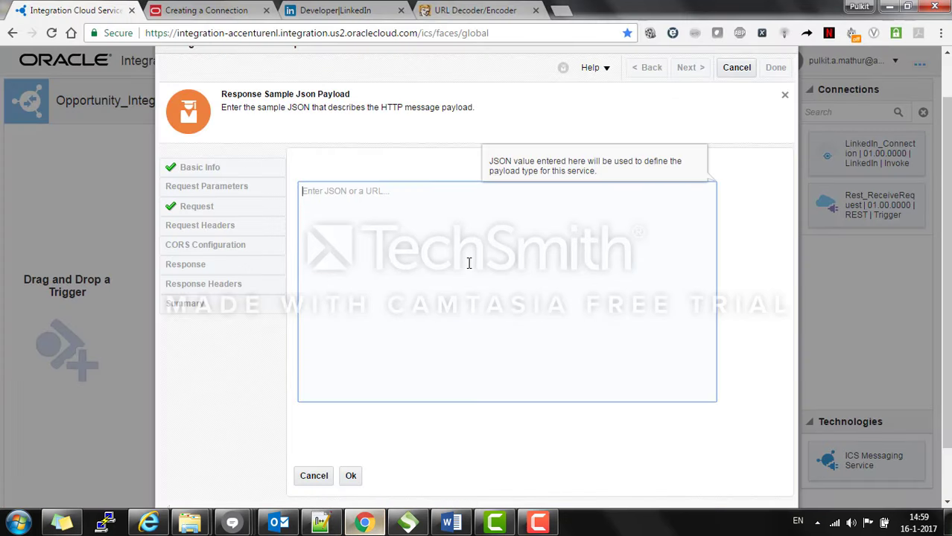
Step: Paste and confirm the response JSON sample, then finish the Rest_ReceiveRequest trigger wizard
{"action": "key", "text": "ctrl+v"}
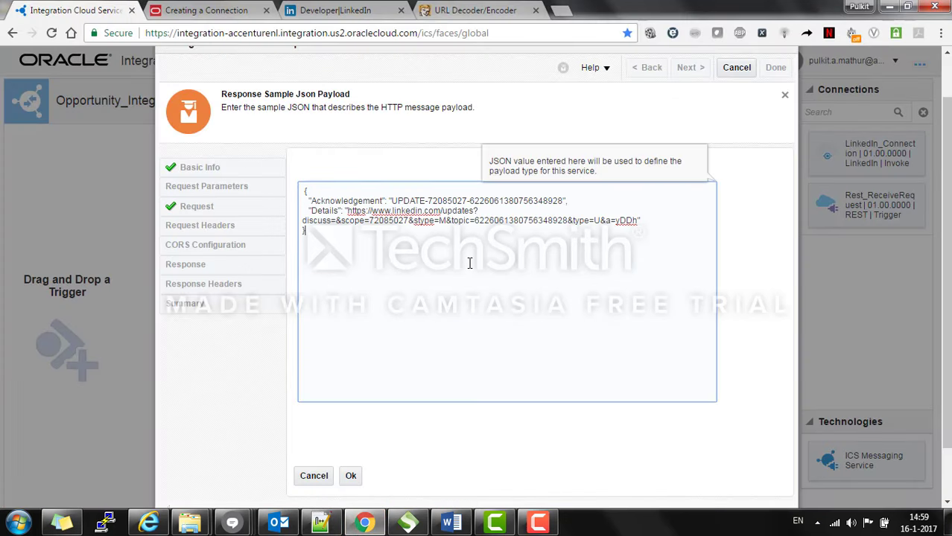
{"action": "left_click", "coordinate": [351, 476]}
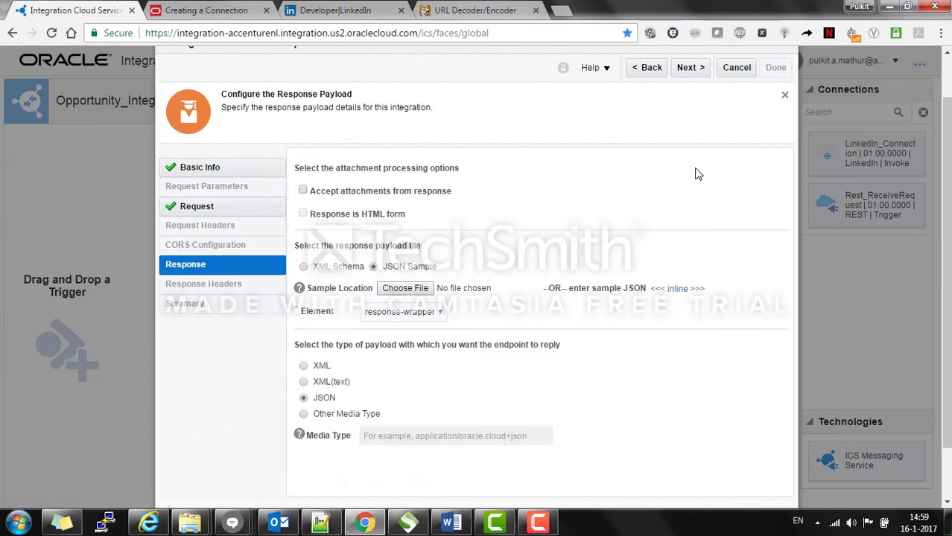
{"action": "scroll", "coordinate": [700, 173], "scroll_direction": "up", "scroll_amount": 1}
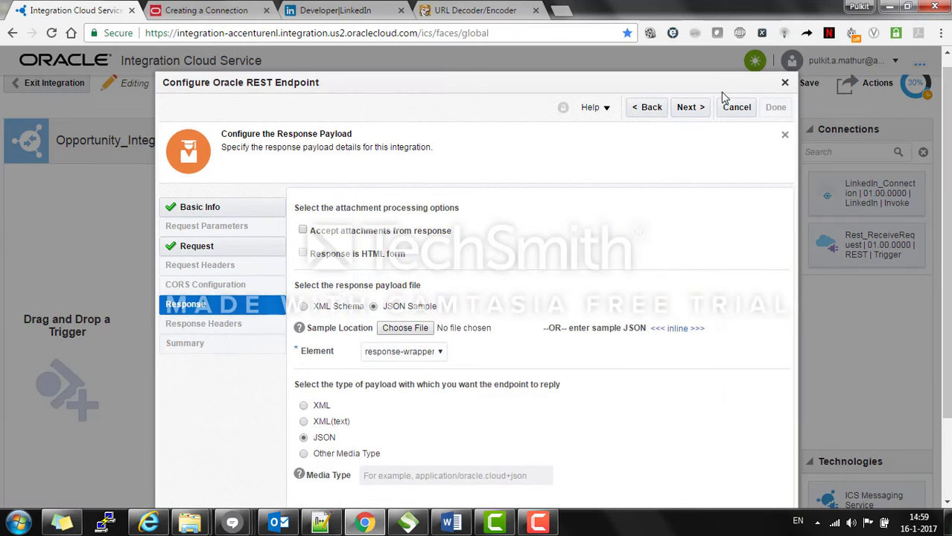
{"action": "left_click", "coordinate": [685, 108]}
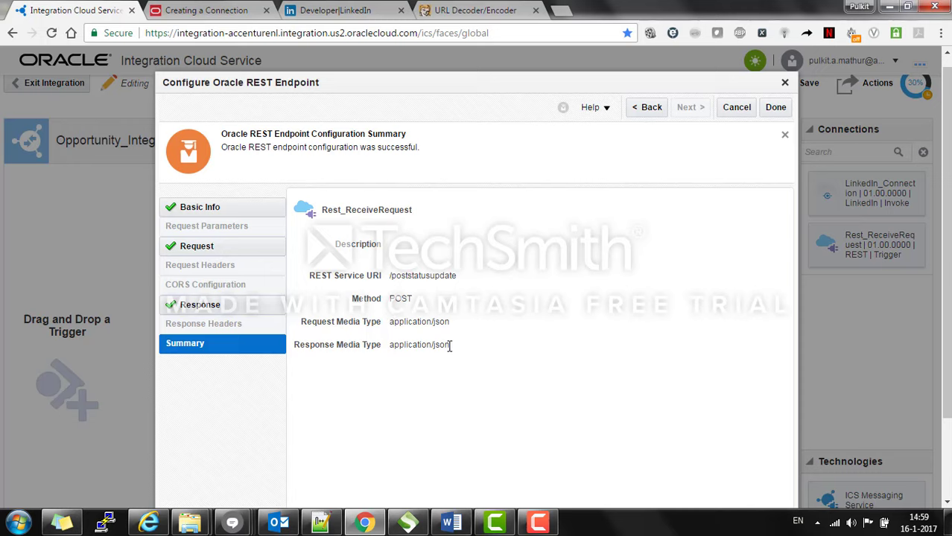
{"action": "left_click", "coordinate": [775, 108]}
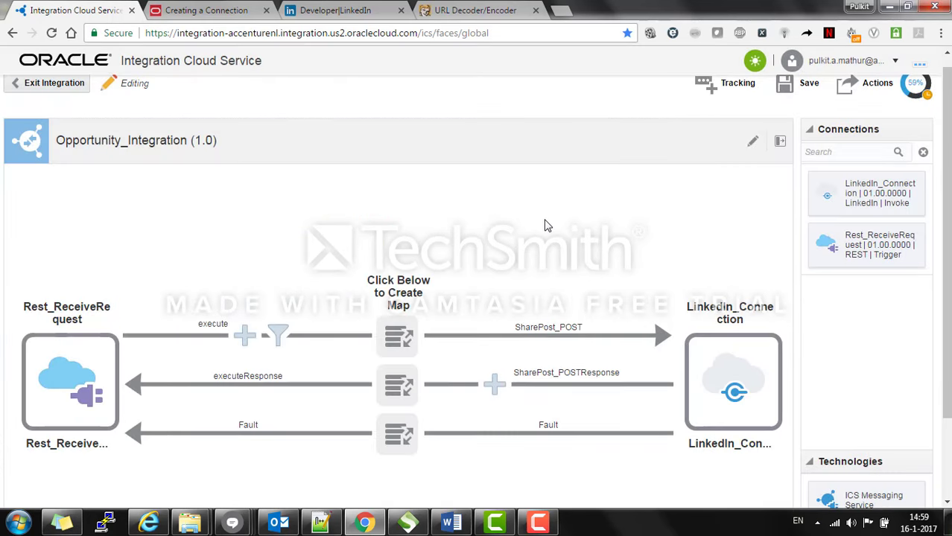
Step: Create the request map from execute to SharePost_POST
{"action": "left_click_drag", "start_coordinate": [949, 223], "coordinate": [948, 250]}
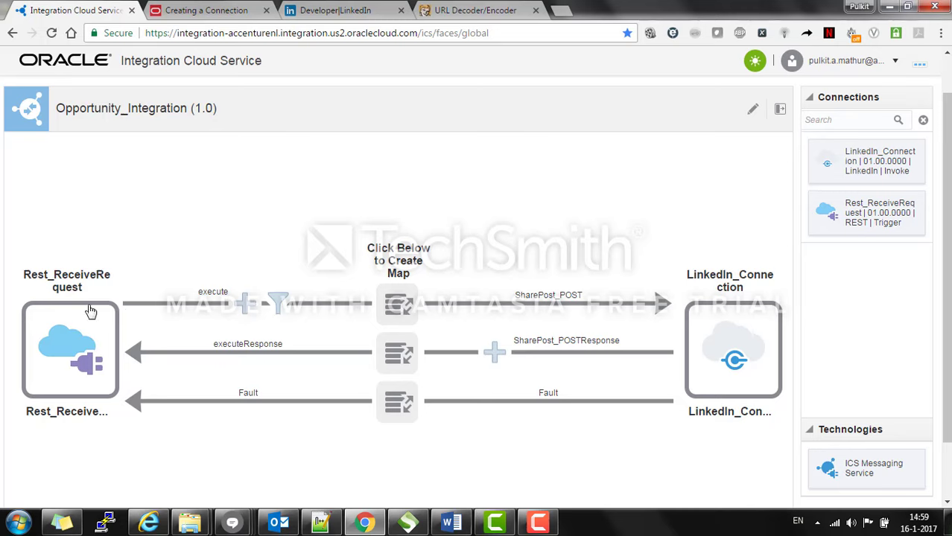
{"action": "left_click", "coordinate": [400, 304]}
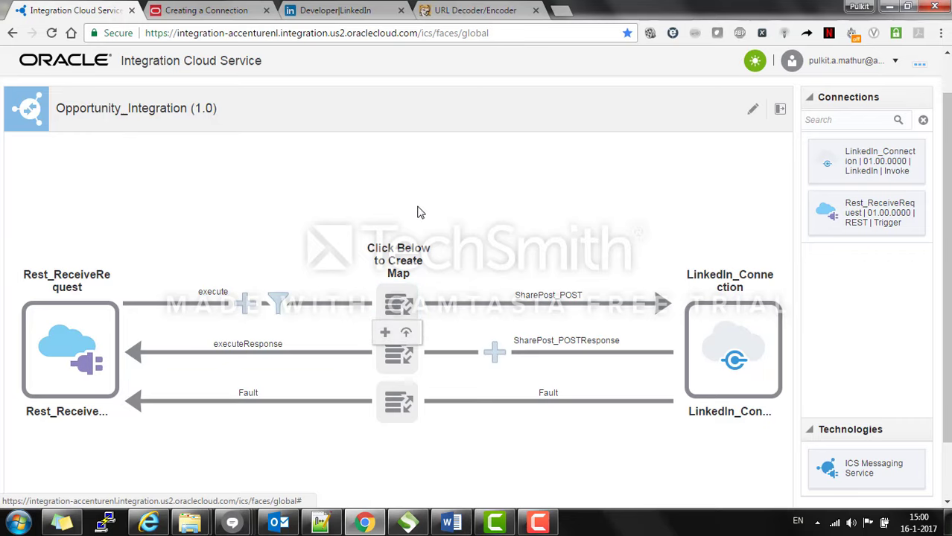
{"action": "left_click", "coordinate": [385, 340]}
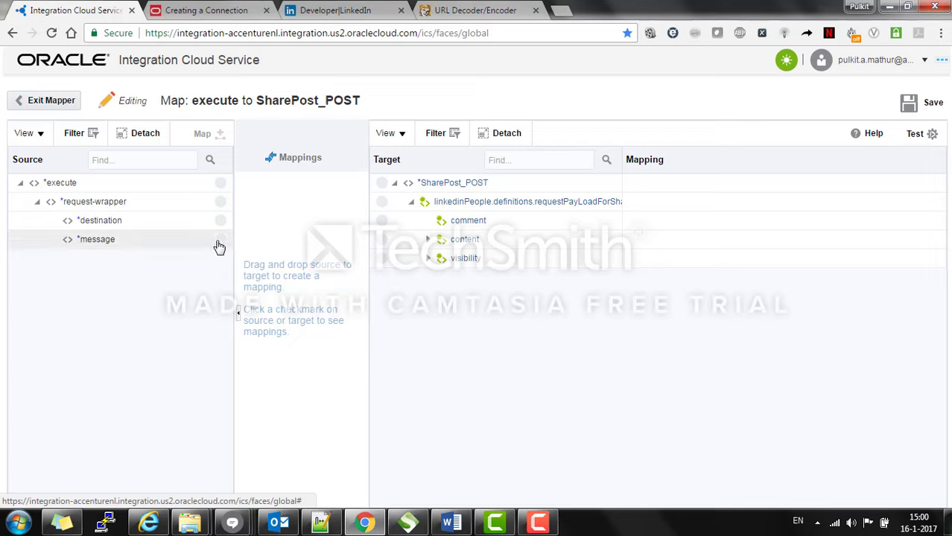
Step: Map message to comment and expand visibility to select its code field
{"action": "left_click_drag", "start_coordinate": [220, 245], "coordinate": [380, 226]}
{"action": "left_click_drag", "start_coordinate": [381, 225], "coordinate": [382, 222]}
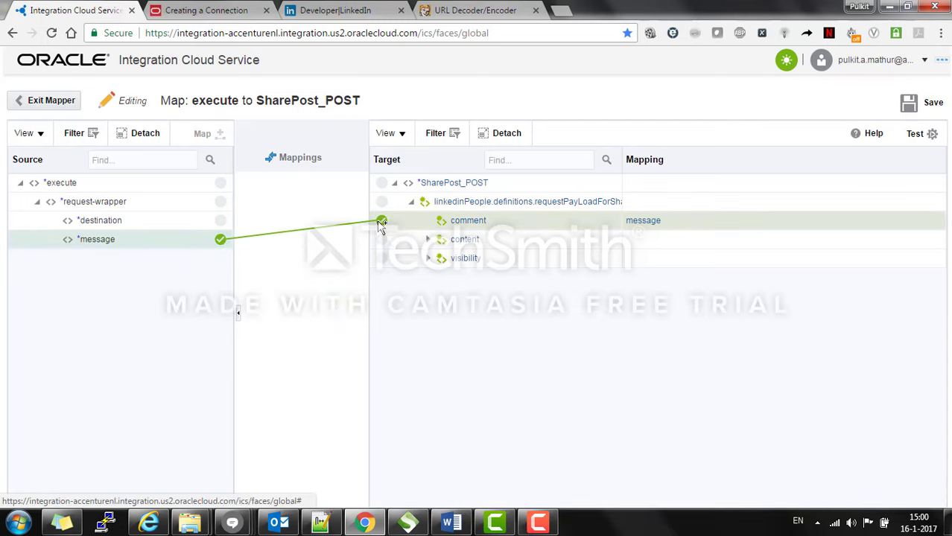
{"action": "left_click", "coordinate": [428, 260]}
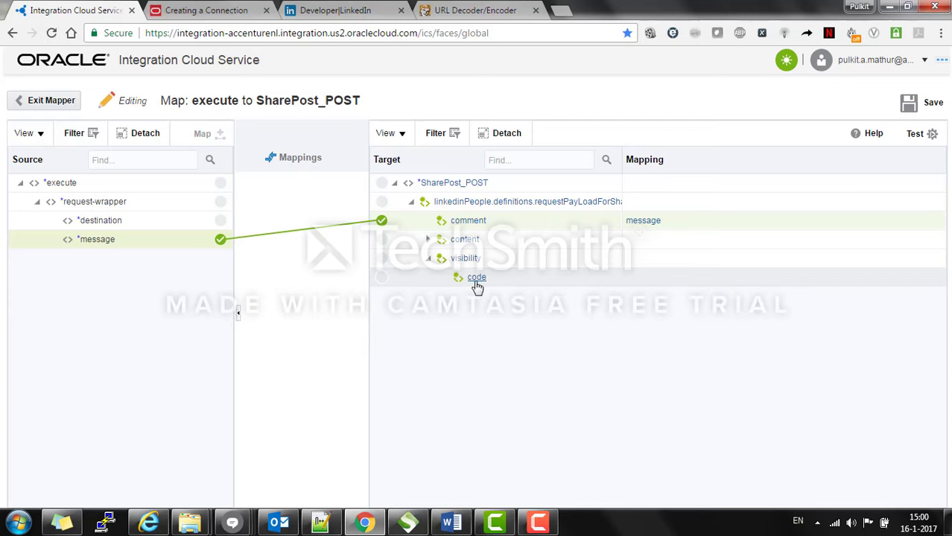
{"action": "left_click", "coordinate": [477, 285]}
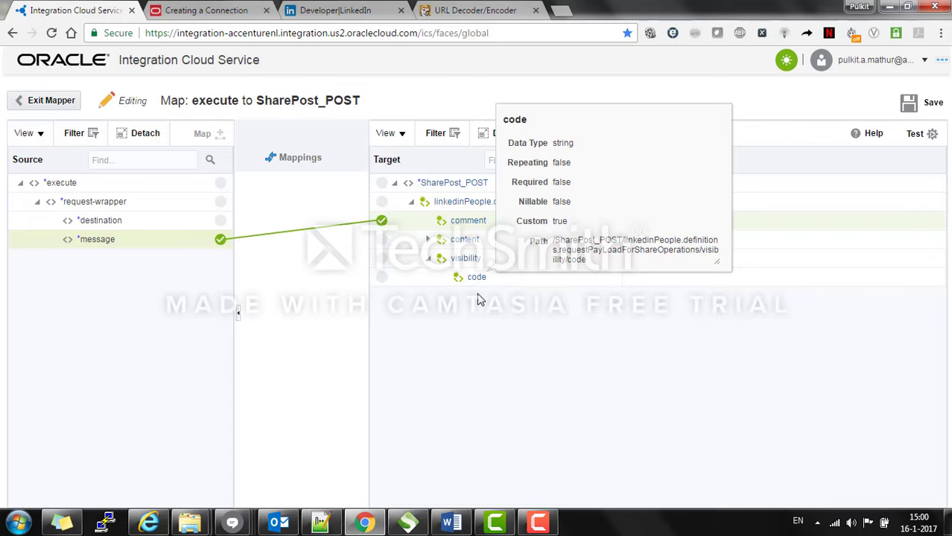
{"action": "left_click", "coordinate": [480, 280]}
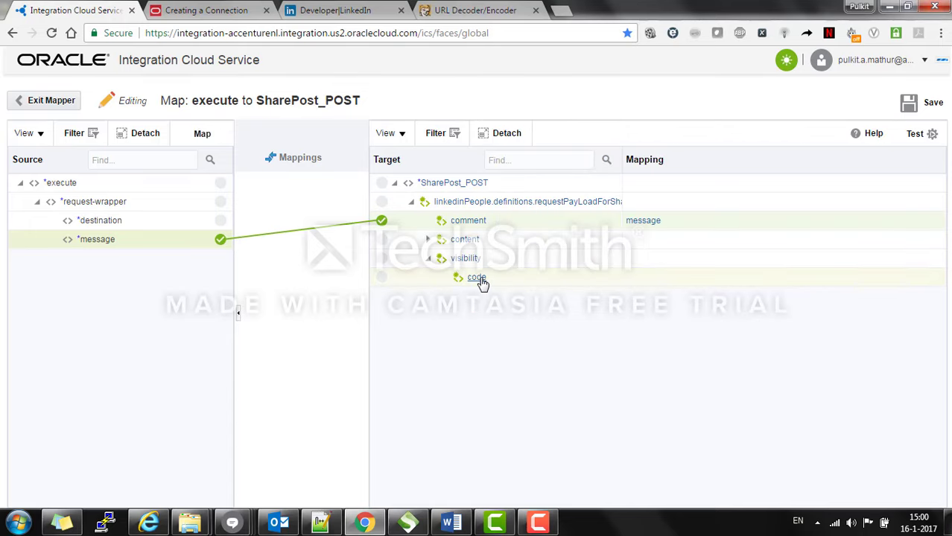
Step: Give the visibility code the constant 'anyone' and save the request map
{"action": "left_click", "coordinate": [477, 279]}
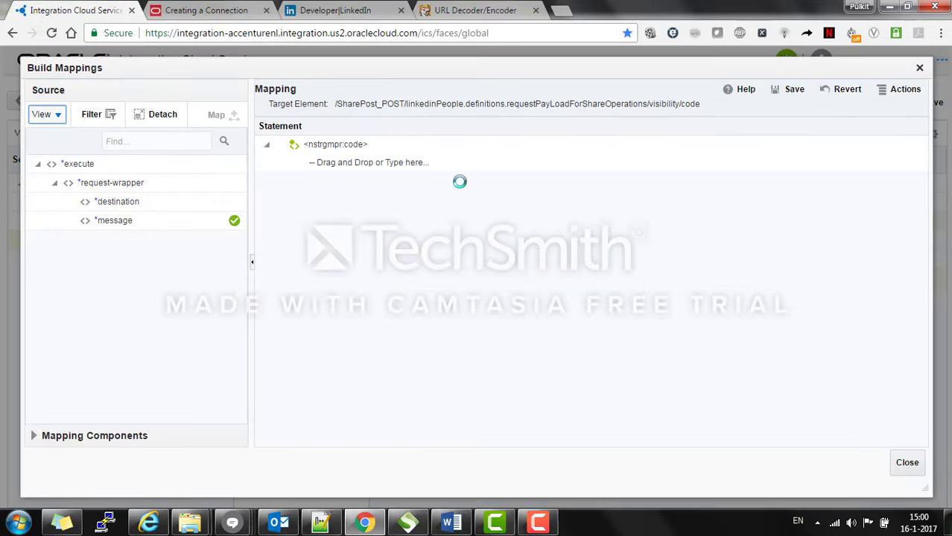
{"action": "left_click", "coordinate": [419, 163]}
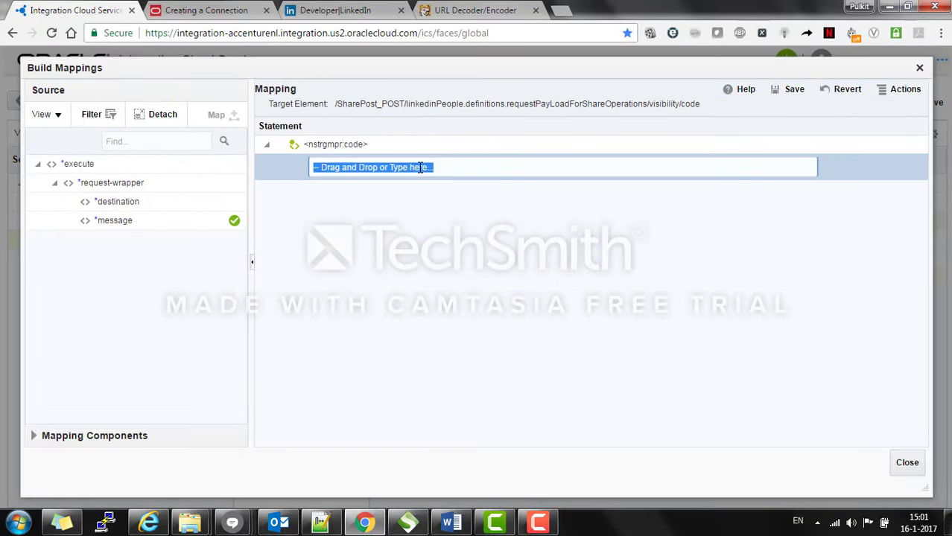
{"action": "type", "text": "'"}
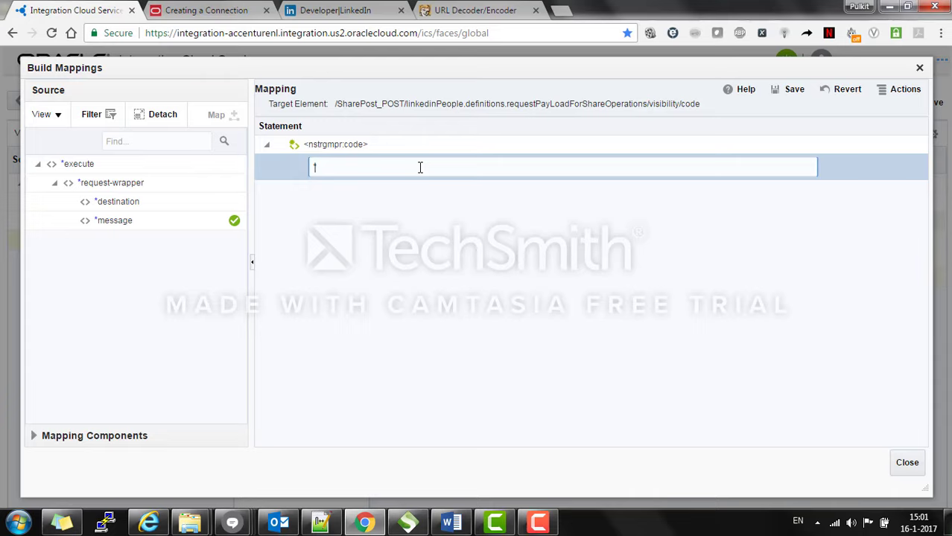
{"action": "type", "text": "anyone'"}
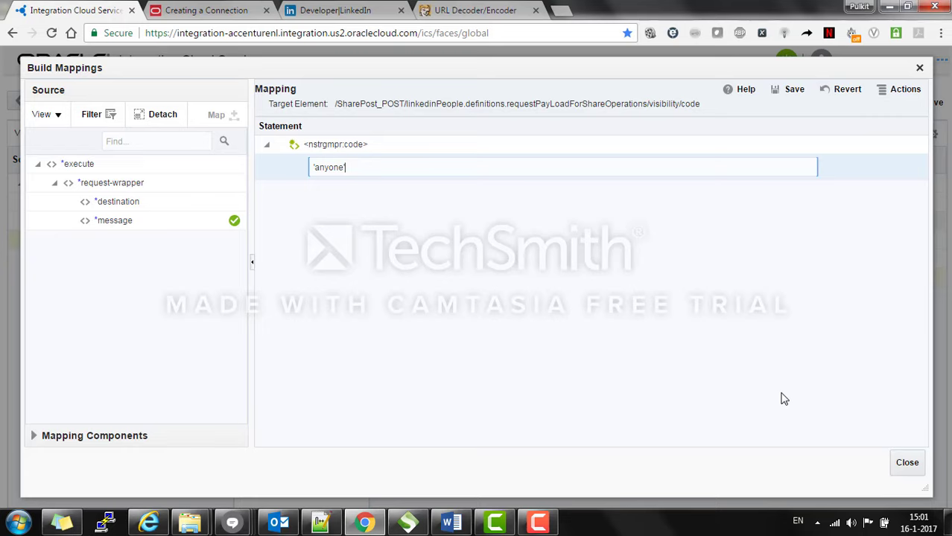
{"action": "left_click", "coordinate": [802, 96]}
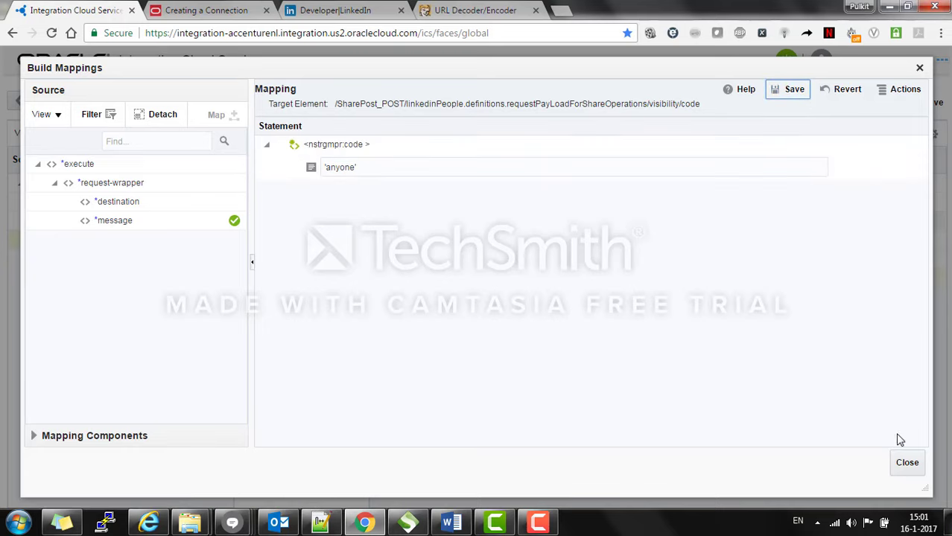
{"action": "left_click", "coordinate": [907, 462]}
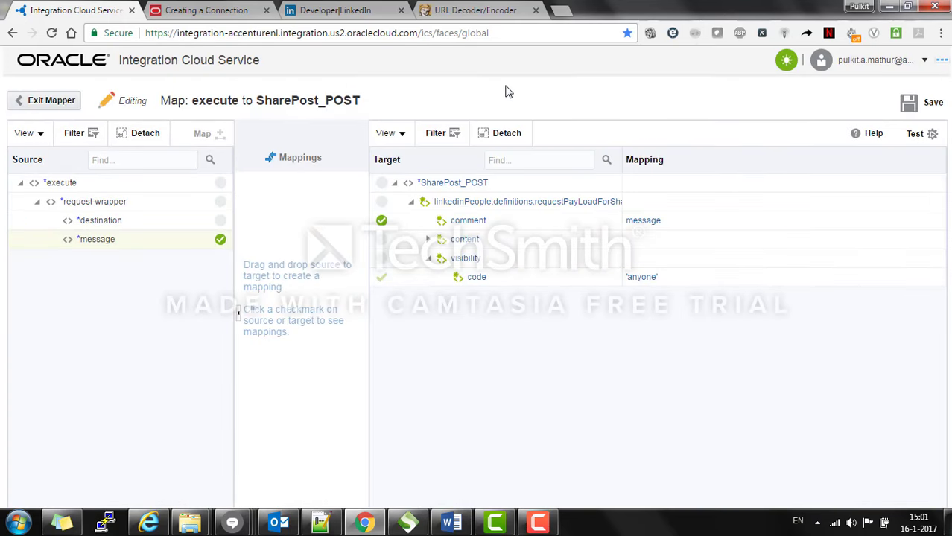
{"action": "left_click", "coordinate": [910, 106]}
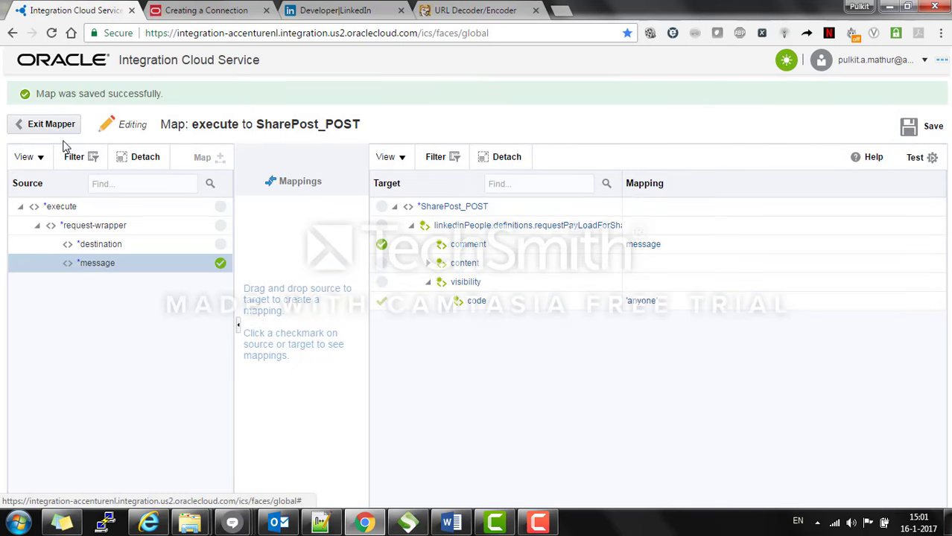
Step: Create the response map linking updateKey to Acknowledgement and updateUrl to Details, and save it
{"action": "left_click", "coordinate": [51, 125]}
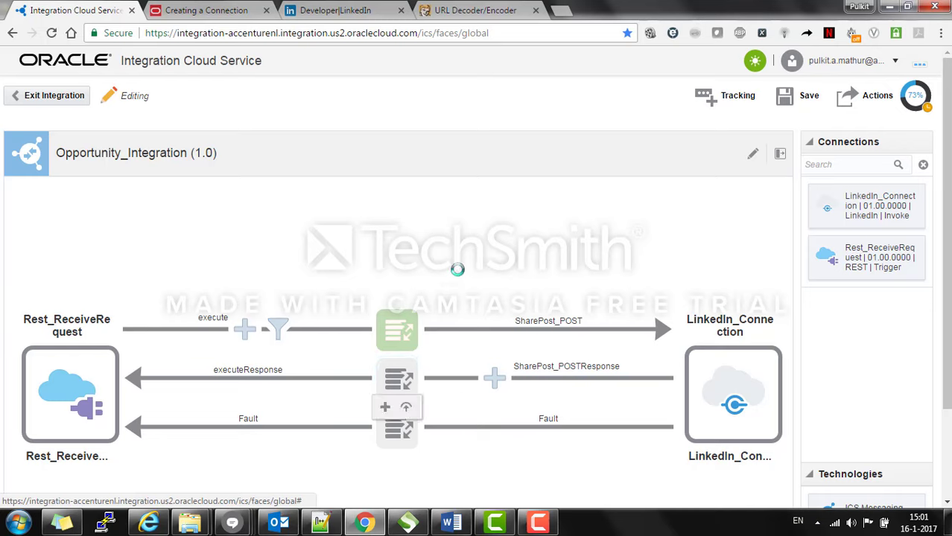
{"action": "left_click", "coordinate": [386, 410]}
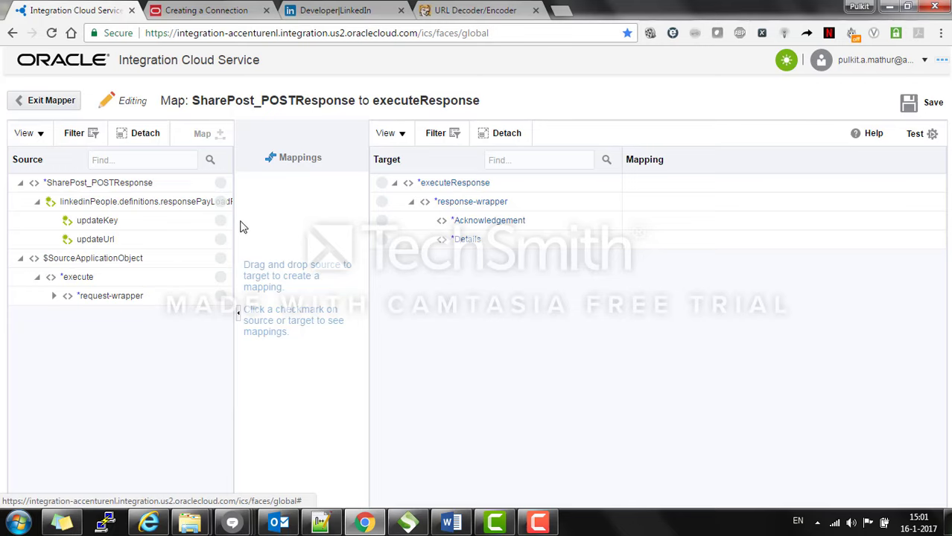
{"action": "left_click_drag", "start_coordinate": [224, 223], "coordinate": [383, 221]}
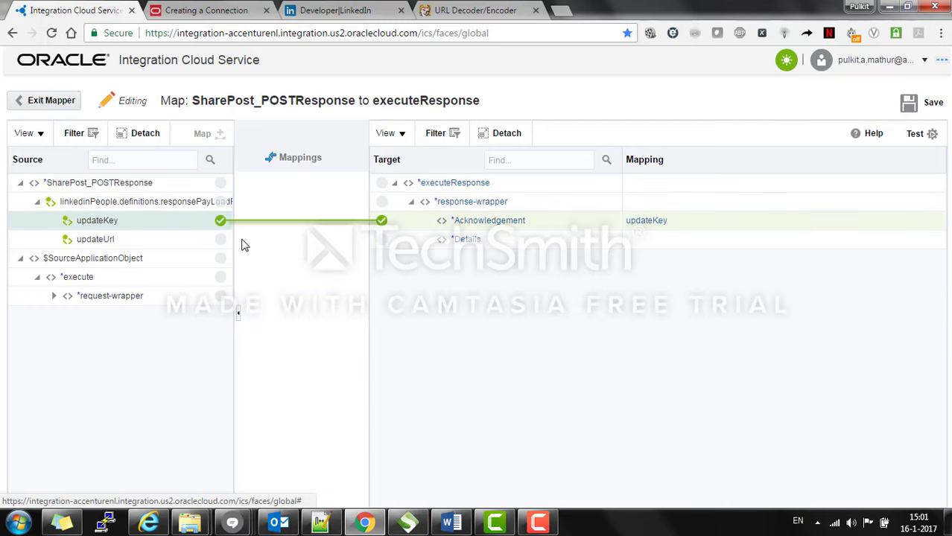
{"action": "left_click_drag", "start_coordinate": [220, 246], "coordinate": [384, 246]}
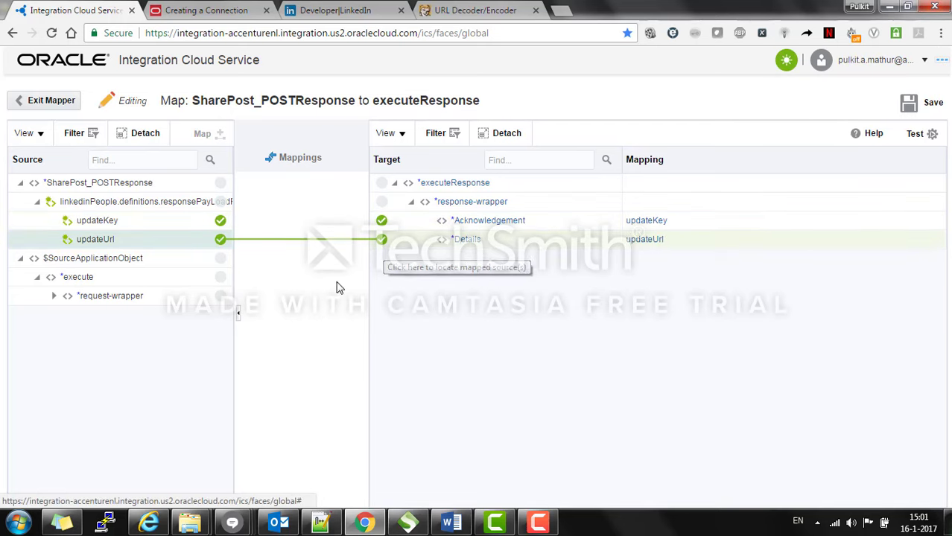
{"action": "left_click", "coordinate": [912, 102]}
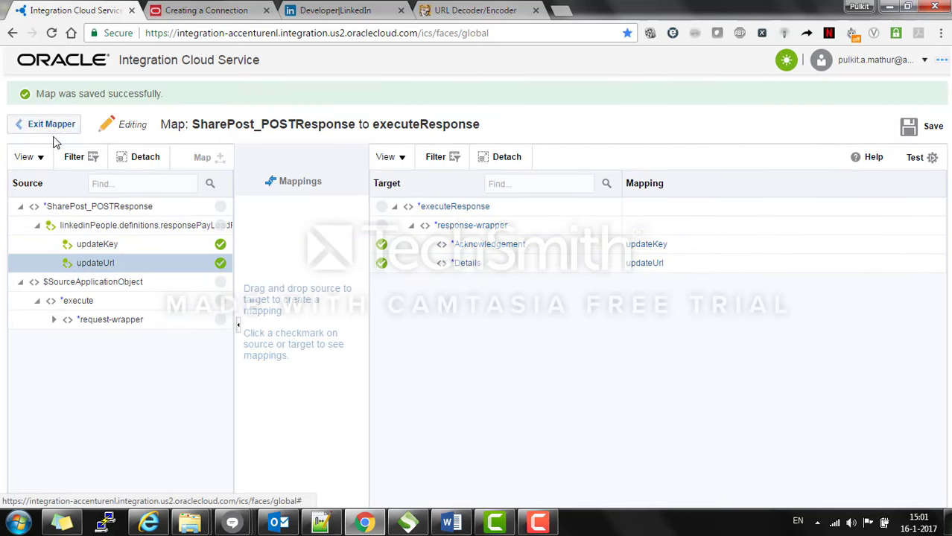
{"action": "left_click", "coordinate": [49, 125]}
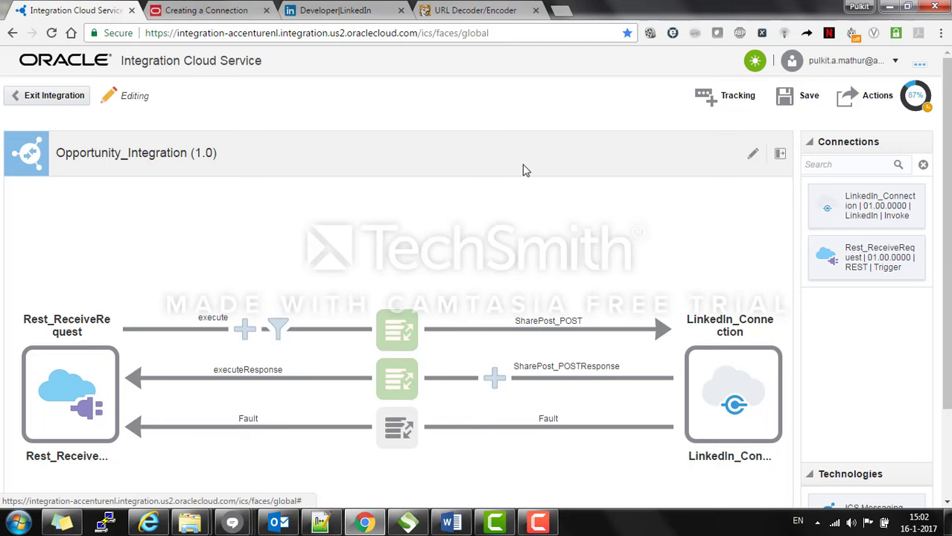
Step: Set message as the primary tracking identifier for Opportunity_Integration
{"action": "left_click", "coordinate": [711, 103]}
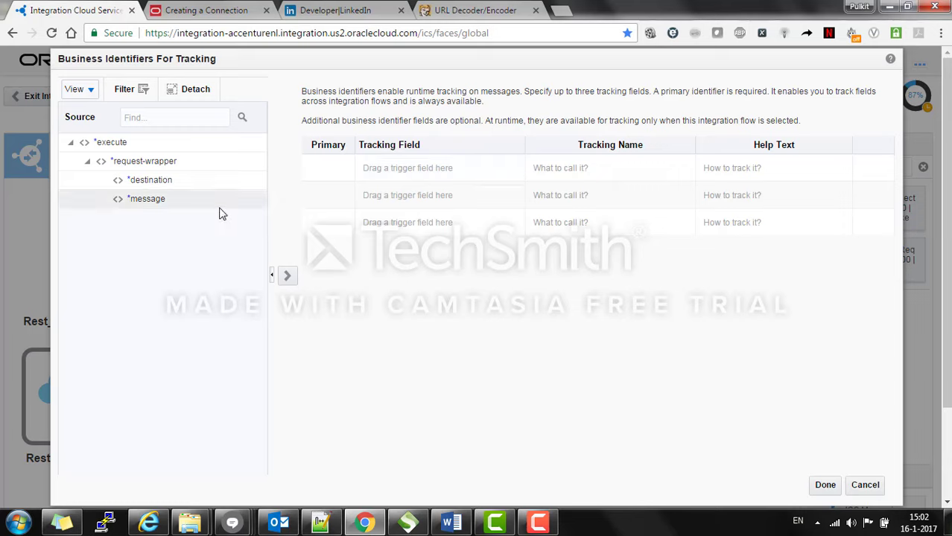
{"action": "left_click_drag", "start_coordinate": [171, 205], "coordinate": [347, 179]}
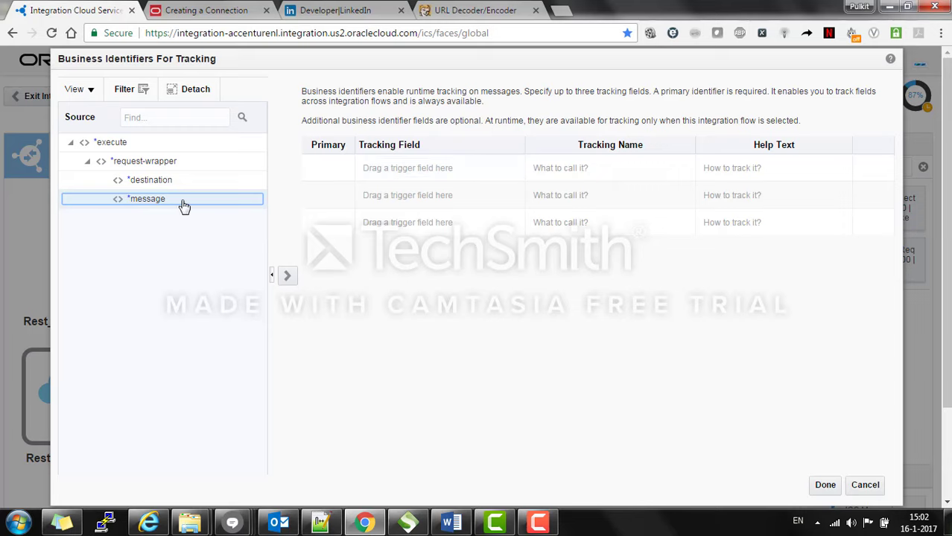
{"action": "left_click_drag", "start_coordinate": [184, 207], "coordinate": [430, 170]}
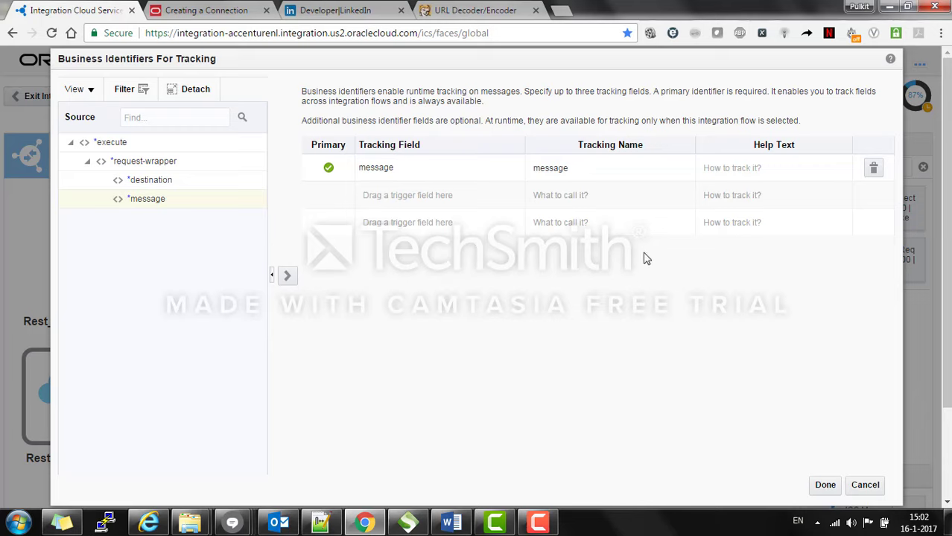
{"action": "left_click", "coordinate": [827, 489]}
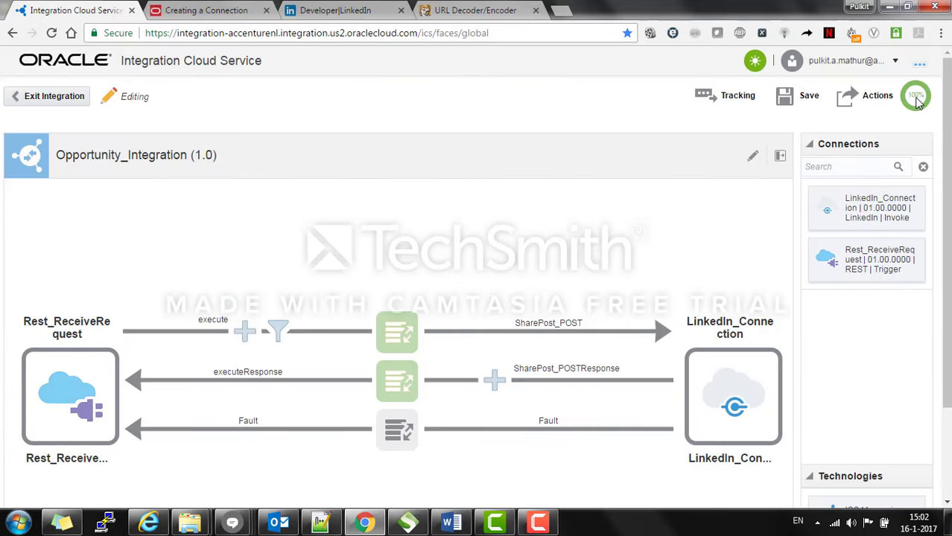
Step: Save and exit the integration, then activate Opportunity_Integration with payload tracing enabled
{"action": "left_click", "coordinate": [61, 101]}
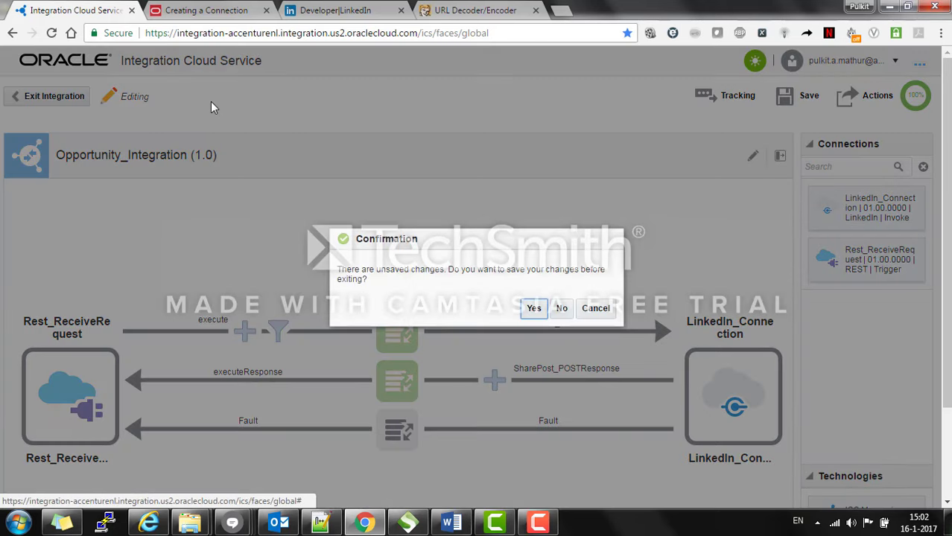
{"action": "left_click", "coordinate": [533, 309]}
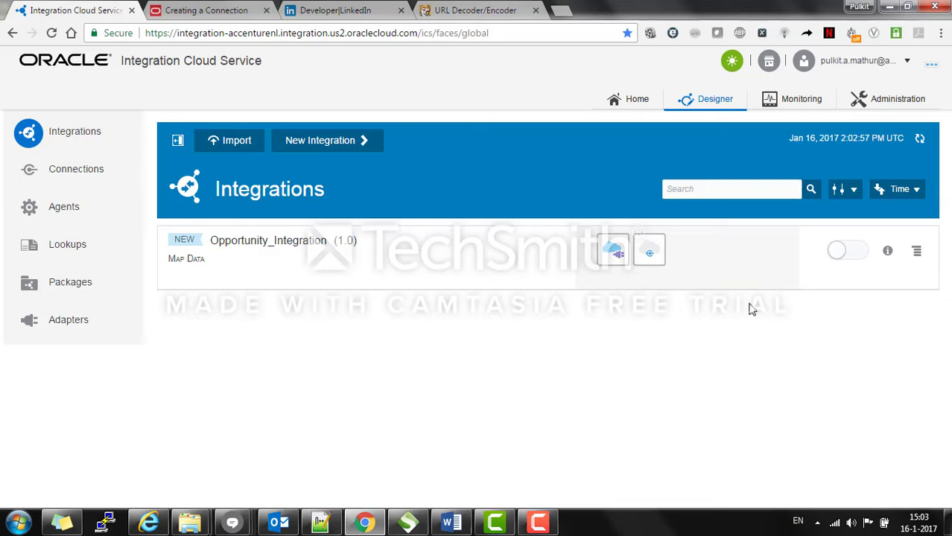
{"action": "left_click", "coordinate": [853, 254]}
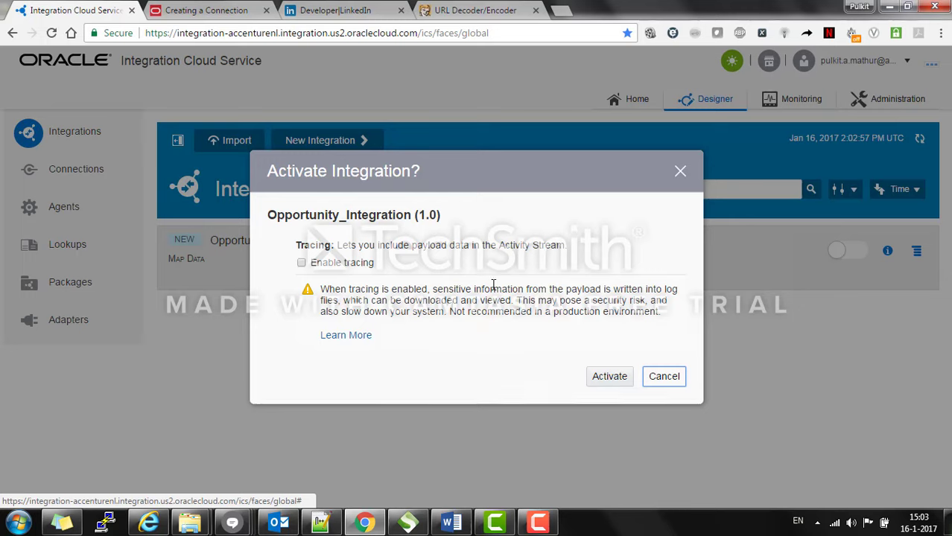
{"action": "left_click", "coordinate": [301, 263]}
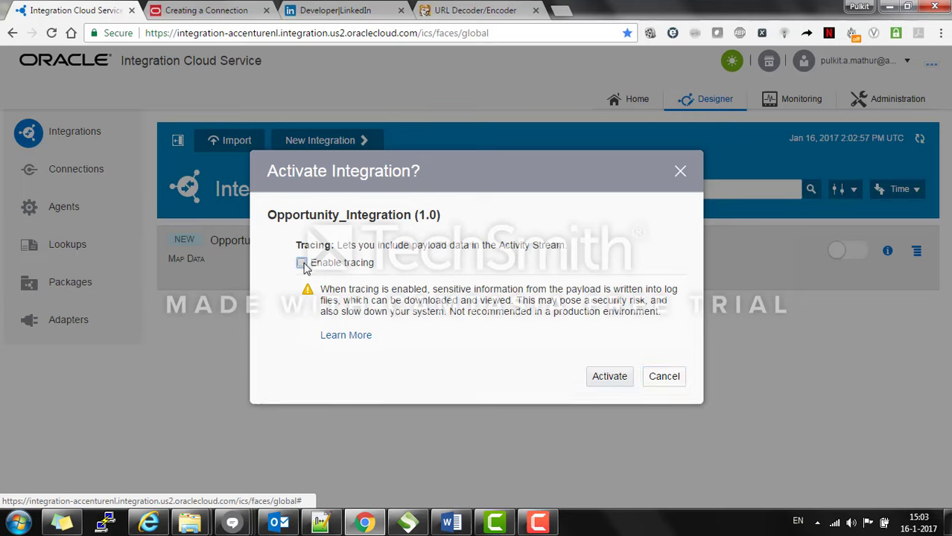
{"action": "left_click", "coordinate": [609, 377]}
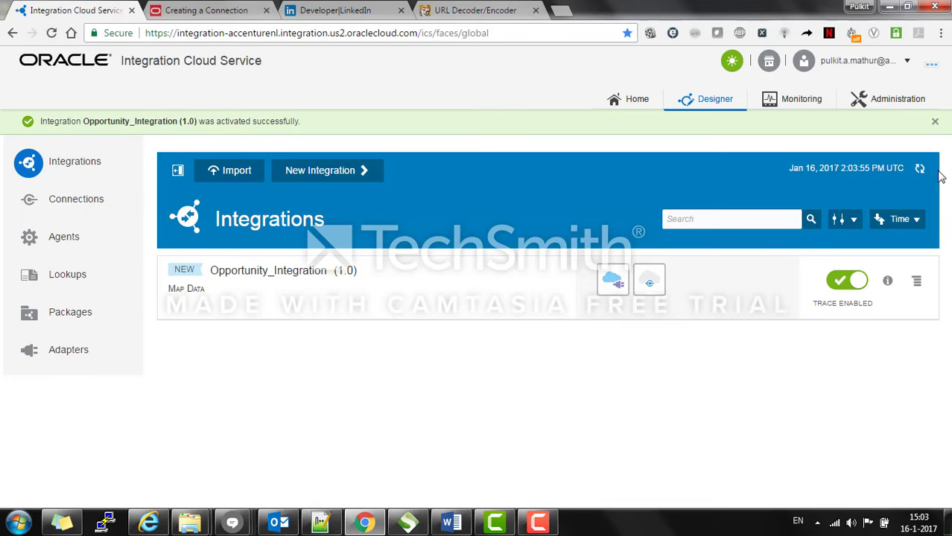
{"action": "left_click", "coordinate": [937, 124]}
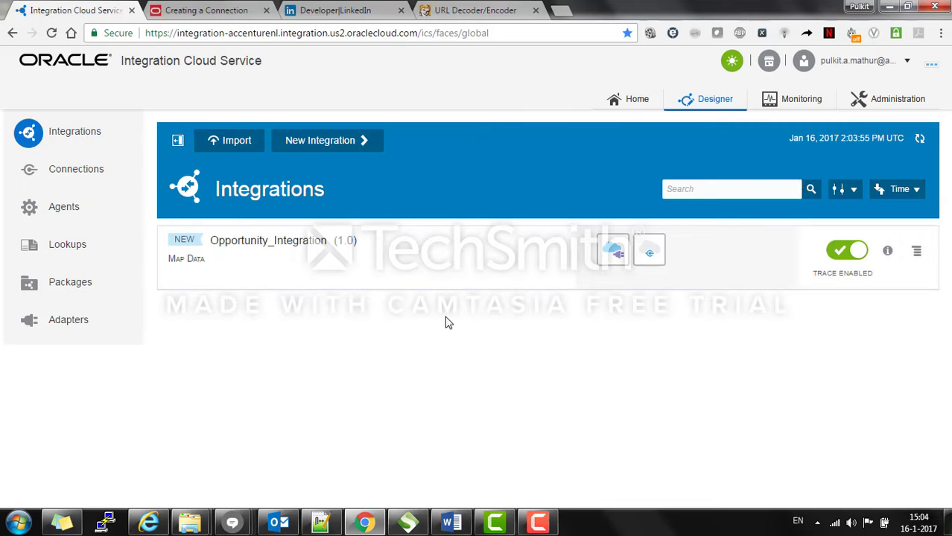
{"action": "left_click", "coordinate": [100, 176]}
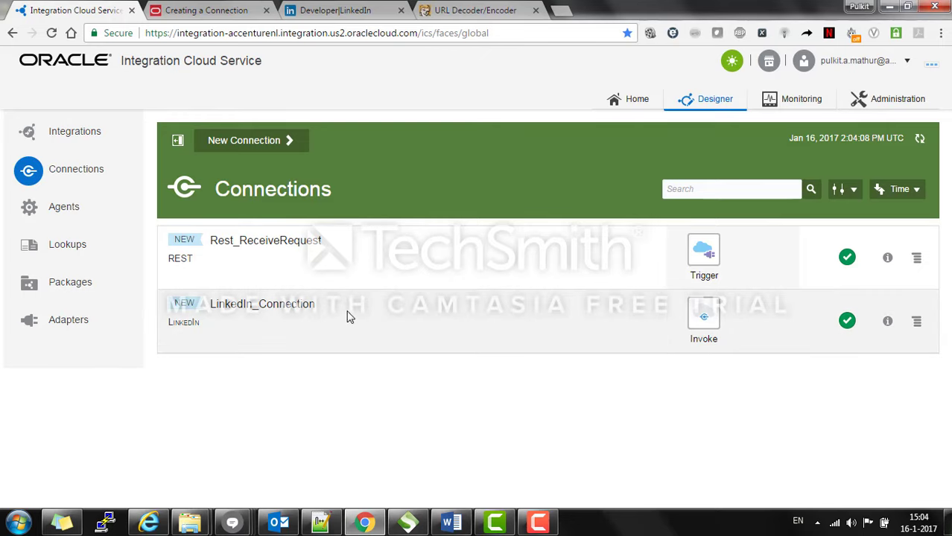
{"action": "left_click", "coordinate": [336, 8]}
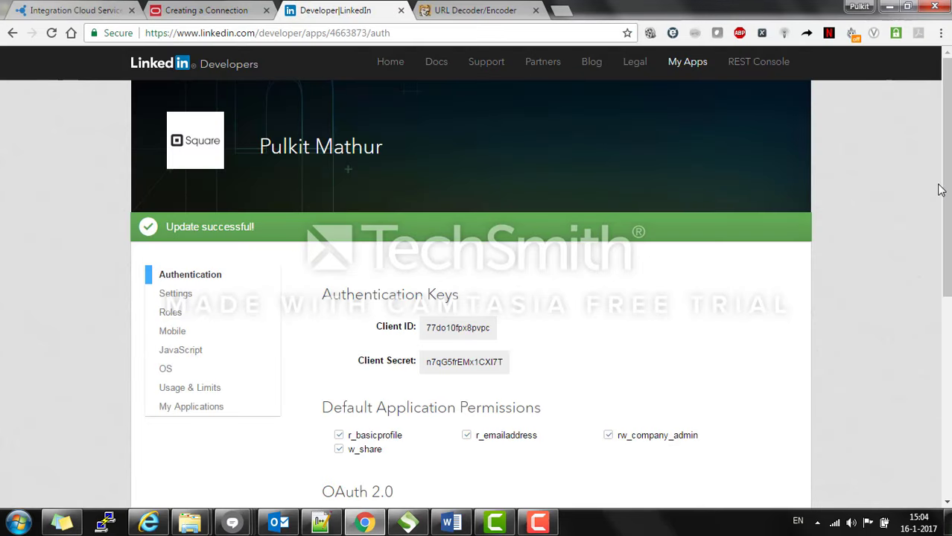
{"action": "left_click", "coordinate": [78, 10]}
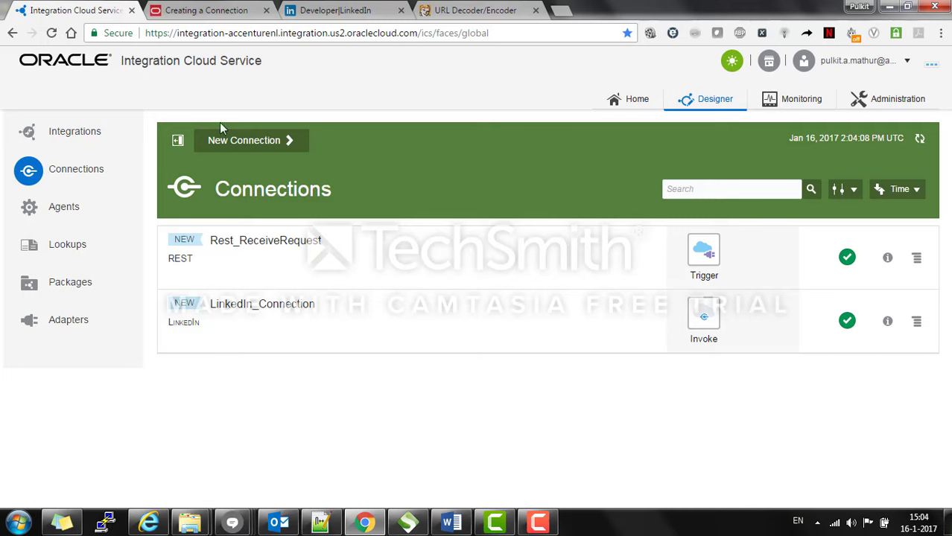
{"action": "left_click", "coordinate": [67, 132]}
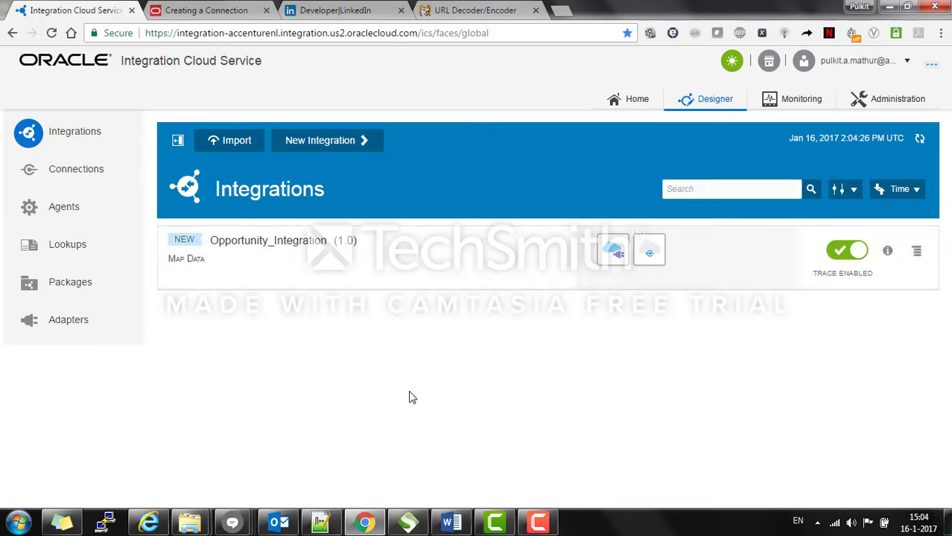
Step: Open Opportunity_Integration's endpoint metadata page for POST /poststatusupdate in a new tab
{"action": "left_click", "coordinate": [887, 254]}
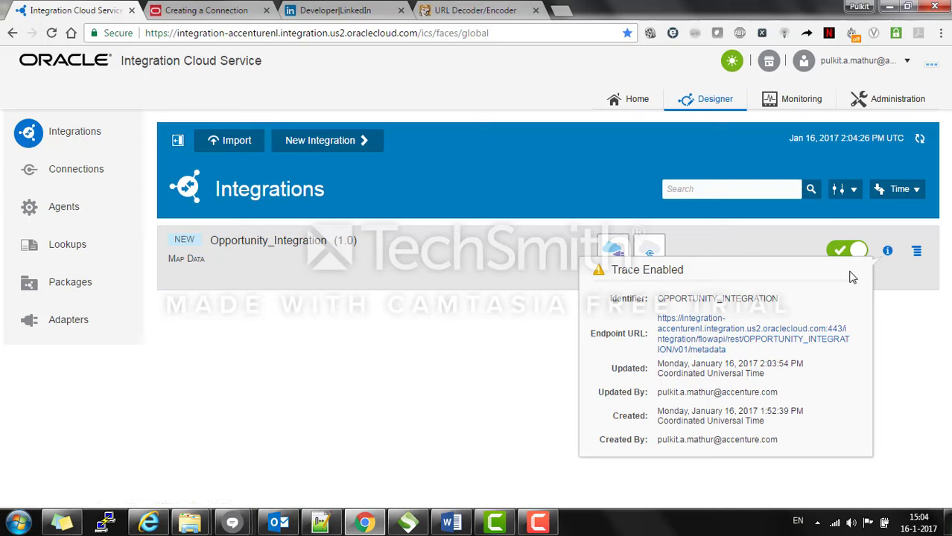
{"action": "right_click", "coordinate": [712, 335]}
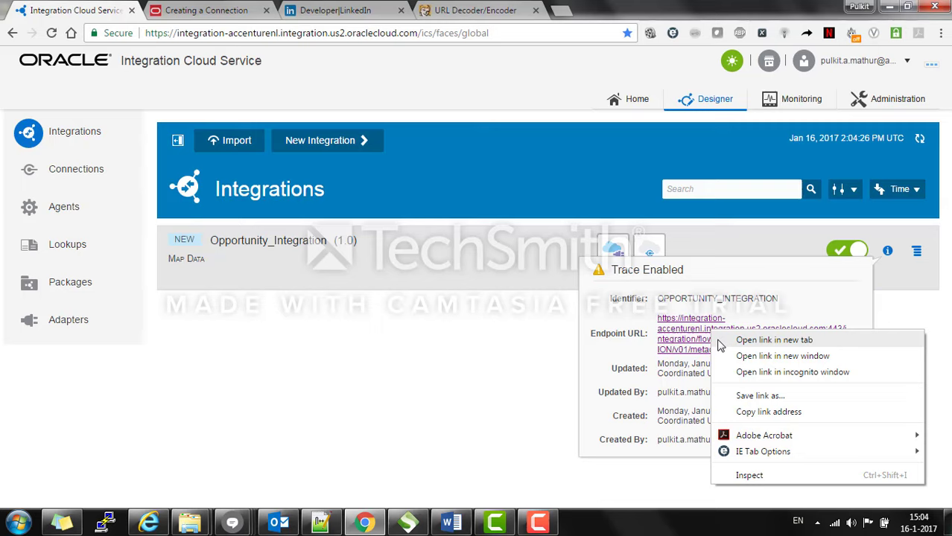
{"action": "left_click", "coordinate": [720, 341]}
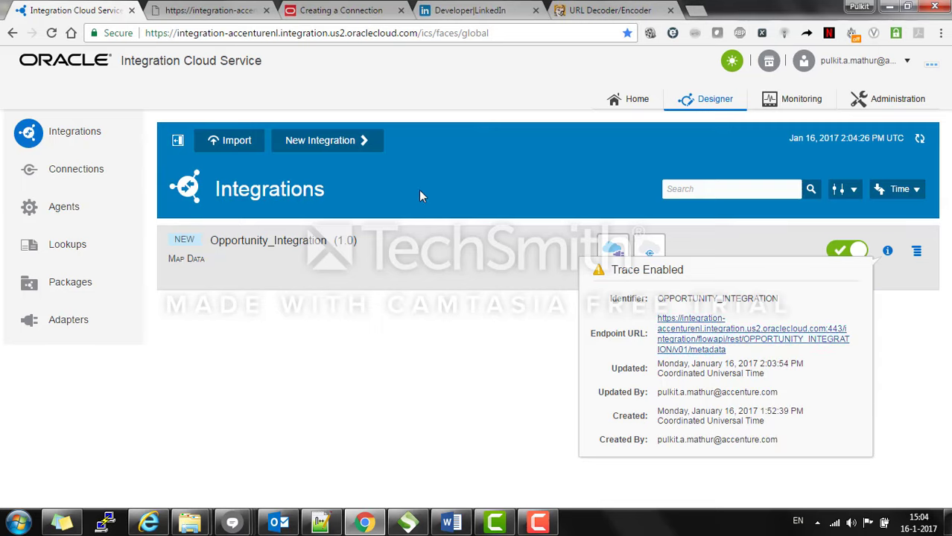
{"action": "left_click", "coordinate": [193, 6]}
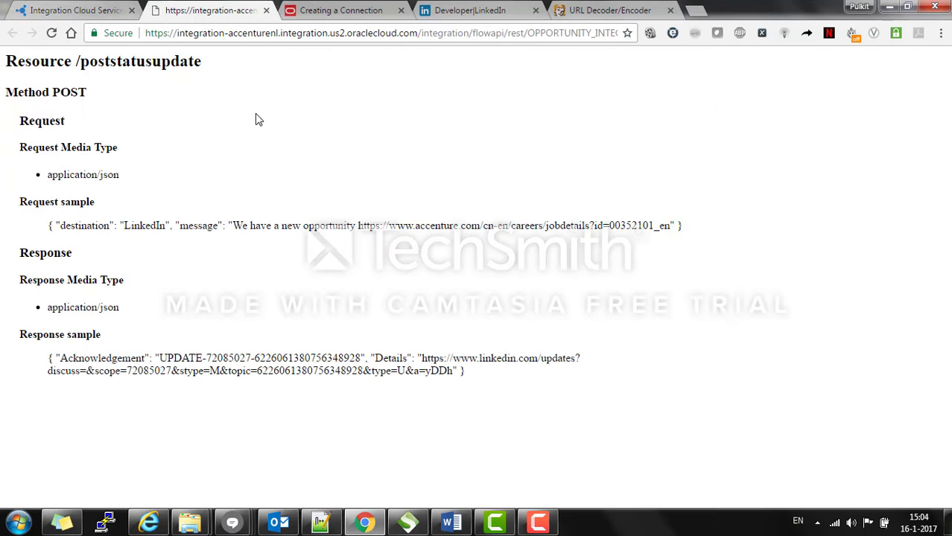
{"action": "left_click", "coordinate": [60, 9]}
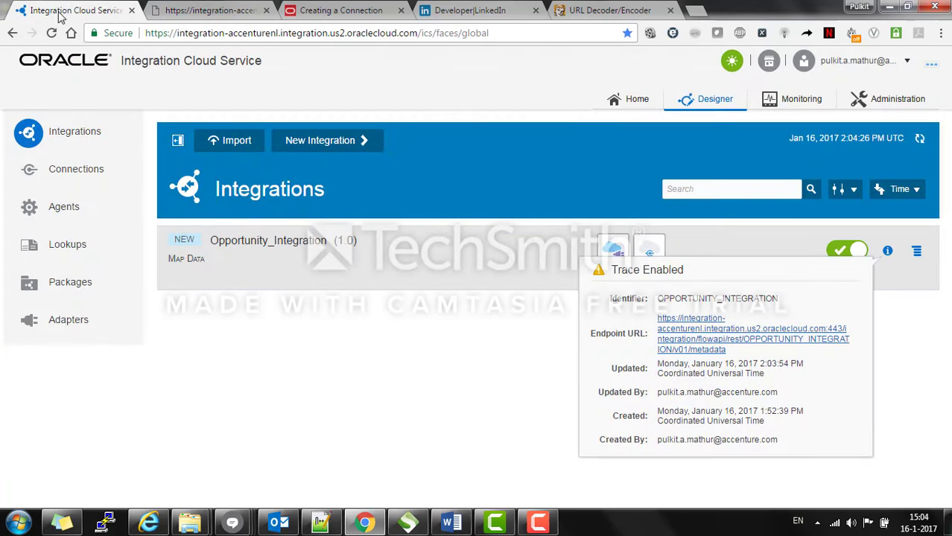
{"action": "left_click", "coordinate": [211, 6]}
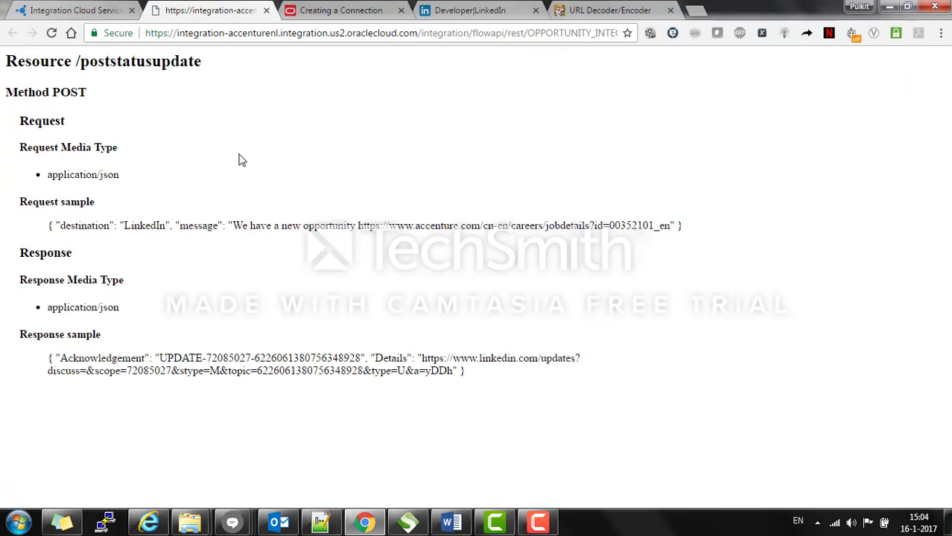
{"action": "left_click", "coordinate": [81, 9]}
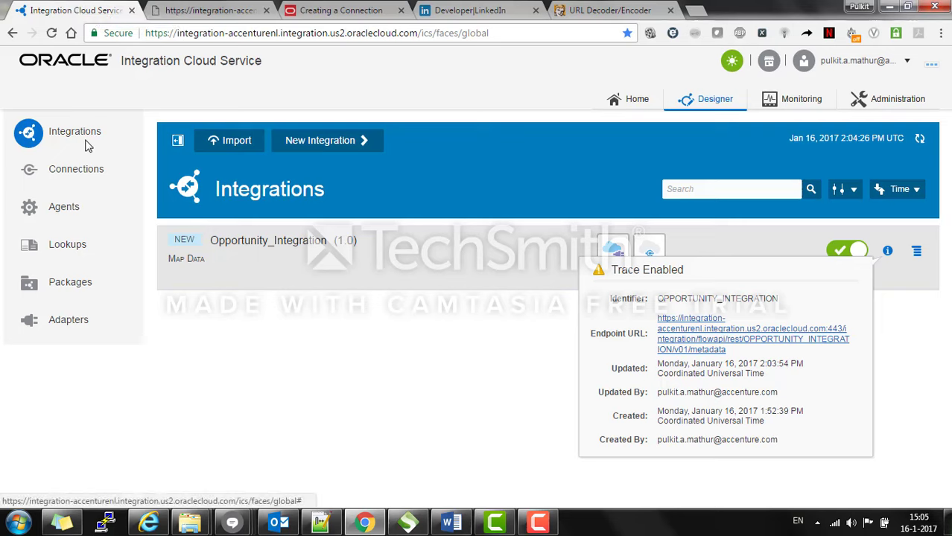
Step: Open Opportunity_Integration's REST trigger endpoint configuration, then switch to SoapUI
{"action": "left_click", "coordinate": [286, 242]}
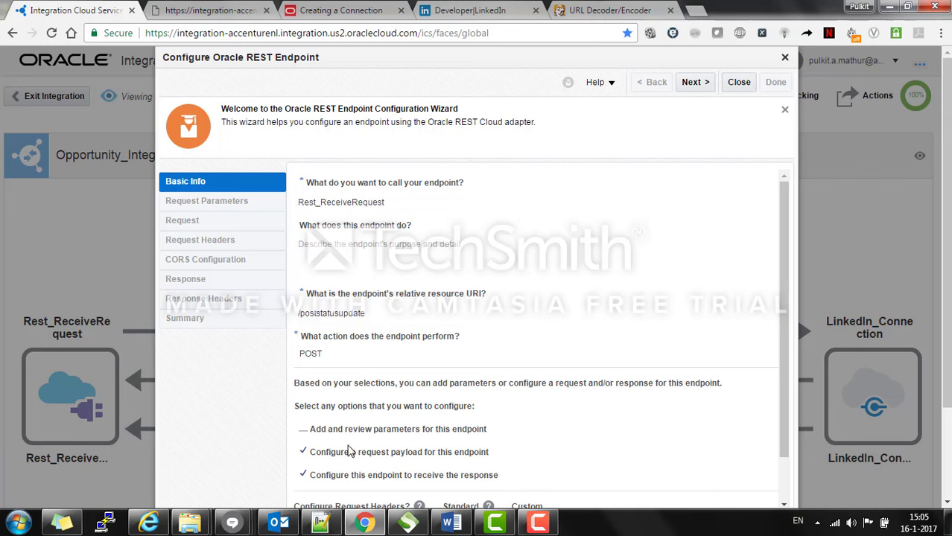
{"action": "left_click", "coordinate": [406, 522]}
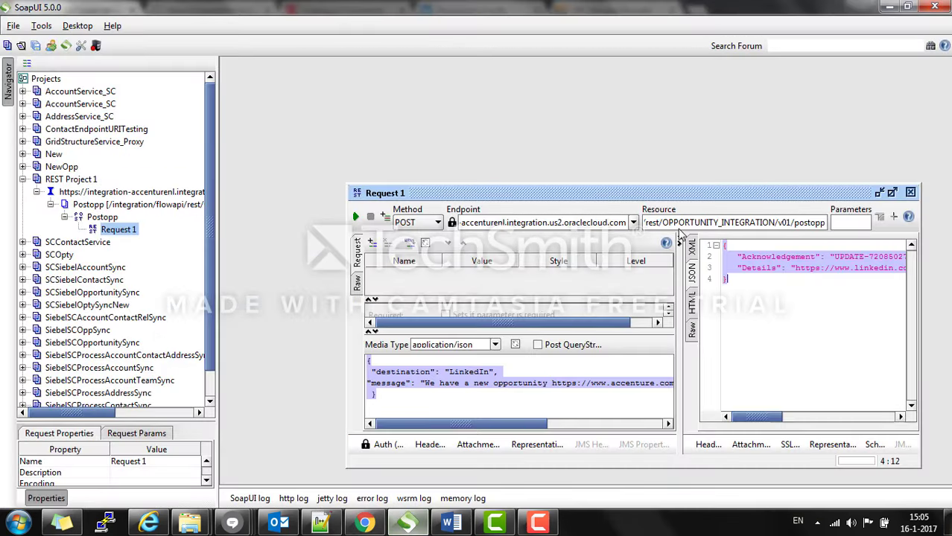
Step: Close the old request, start a new REST project and copy the endpoint metadata URL
{"action": "left_click", "coordinate": [910, 192]}
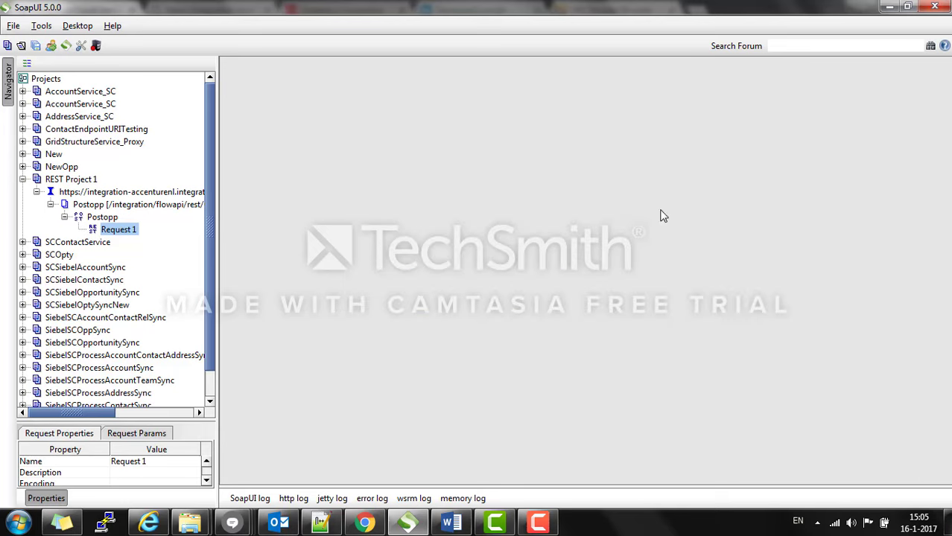
{"action": "left_click", "coordinate": [22, 179]}
{"action": "left_click", "coordinate": [15, 27]}
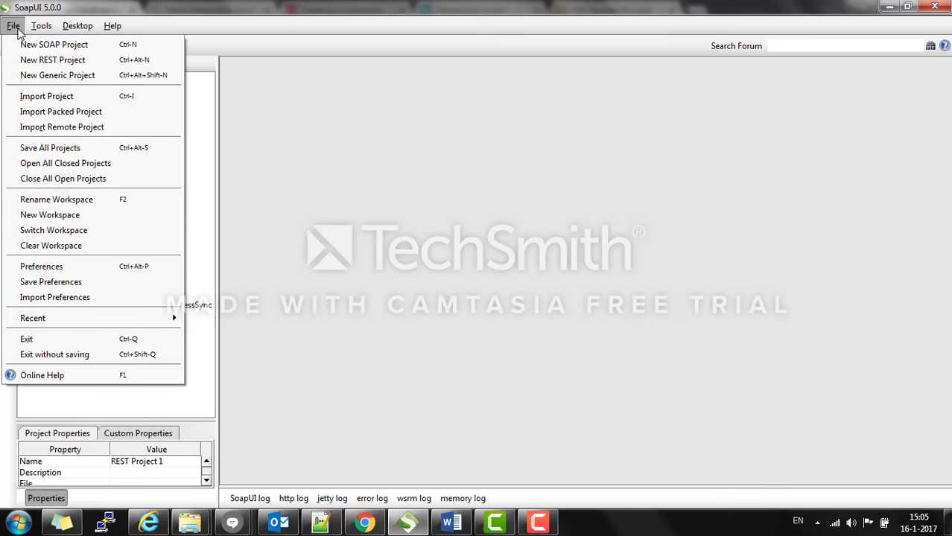
{"action": "left_click", "coordinate": [29, 60]}
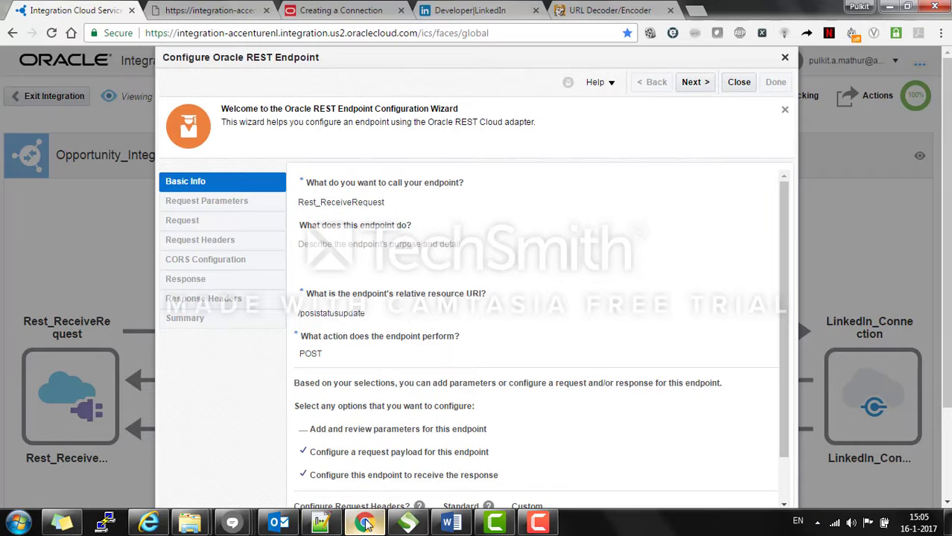
{"action": "left_click", "coordinate": [364, 523]}
{"action": "left_click", "coordinate": [215, 10]}
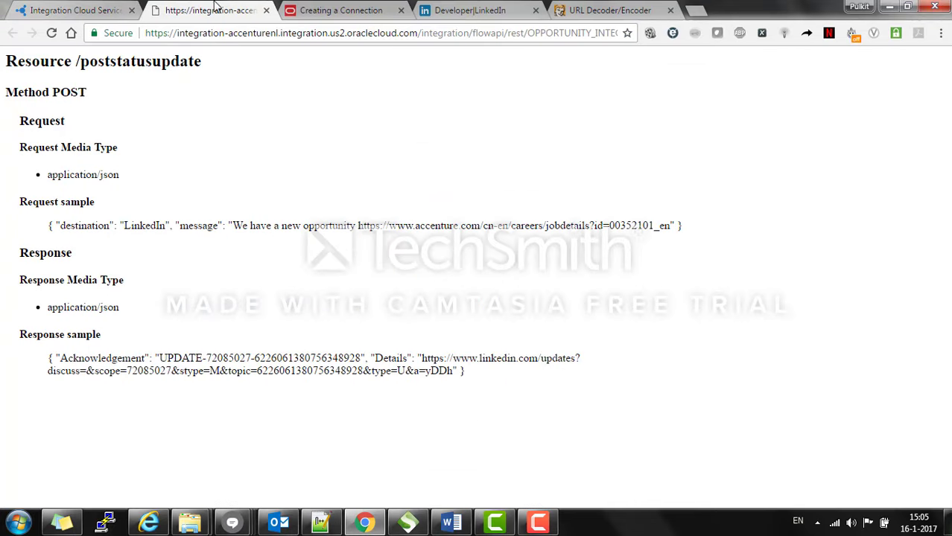
{"action": "left_click", "coordinate": [566, 33]}
{"action": "key", "text": "ctrl+a"}
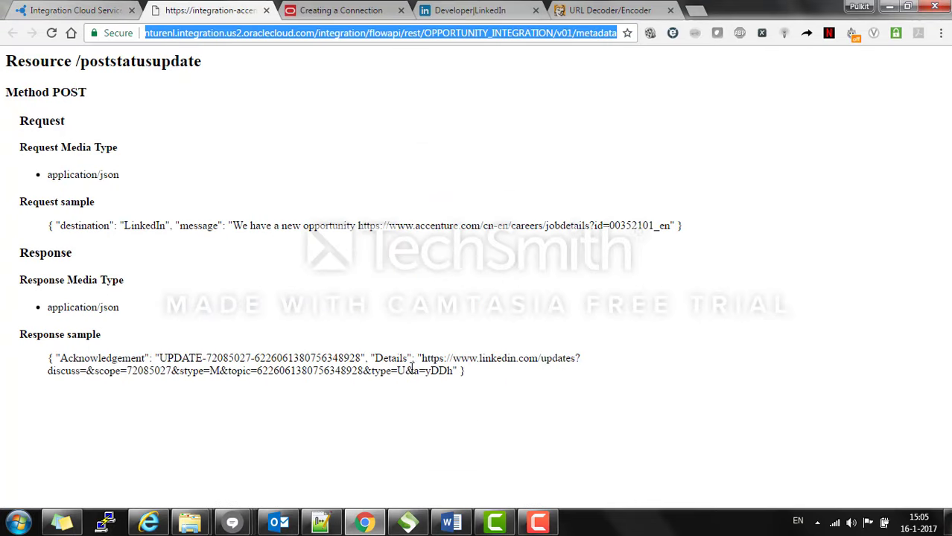
{"action": "key", "text": "ctrl+c"}
Step: Create REST Project 2 from the URL ending /v01/poststatusupdate and enlarge Request 1
{"action": "left_click", "coordinate": [408, 523]}
{"action": "key", "text": "ctrl+v"}
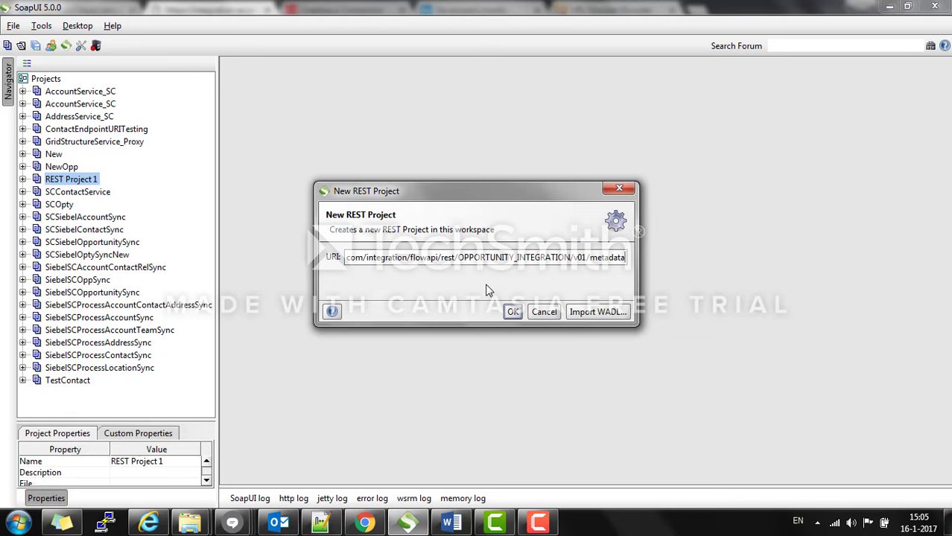
{"action": "key", "text": "BackSpace"}
{"action": "key", "text": "BackSpace"}
{"action": "key", "text": "BackSpace"}
{"action": "key", "text": "BackSpace"}
{"action": "key", "text": "BackSpace"}
{"action": "key", "text": "BackSpace"}
{"action": "key", "text": "BackSpace"}
{"action": "key", "text": "BackSpace"}
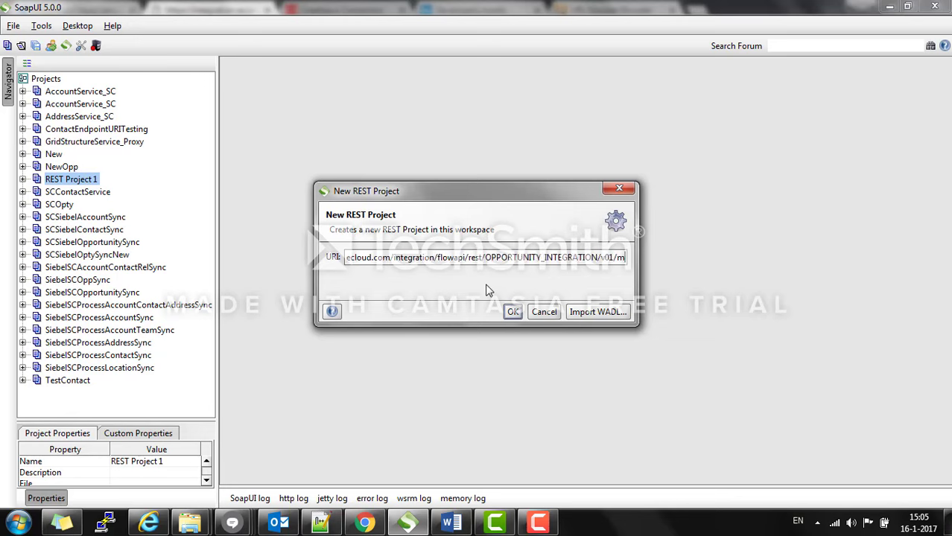
{"action": "left_click", "coordinate": [365, 523]}
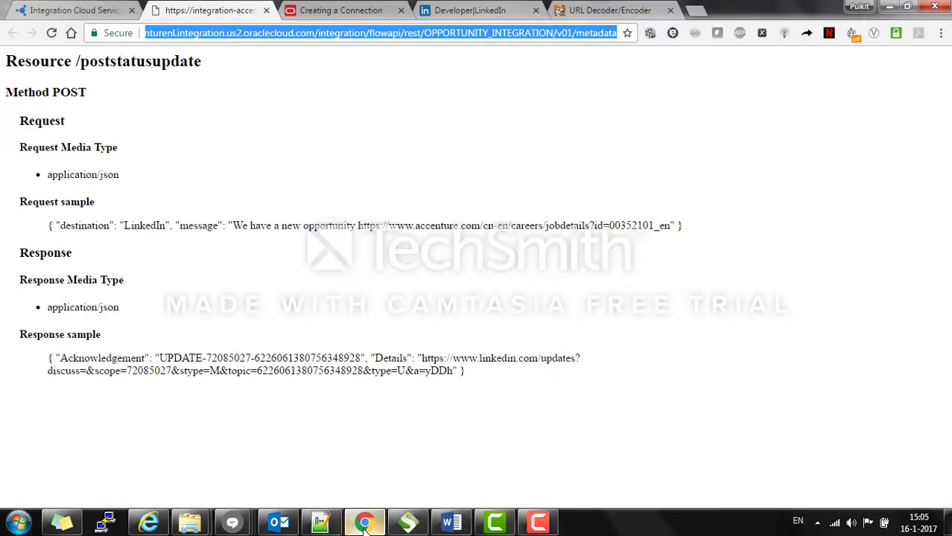
{"action": "left_click", "coordinate": [94, 7]}
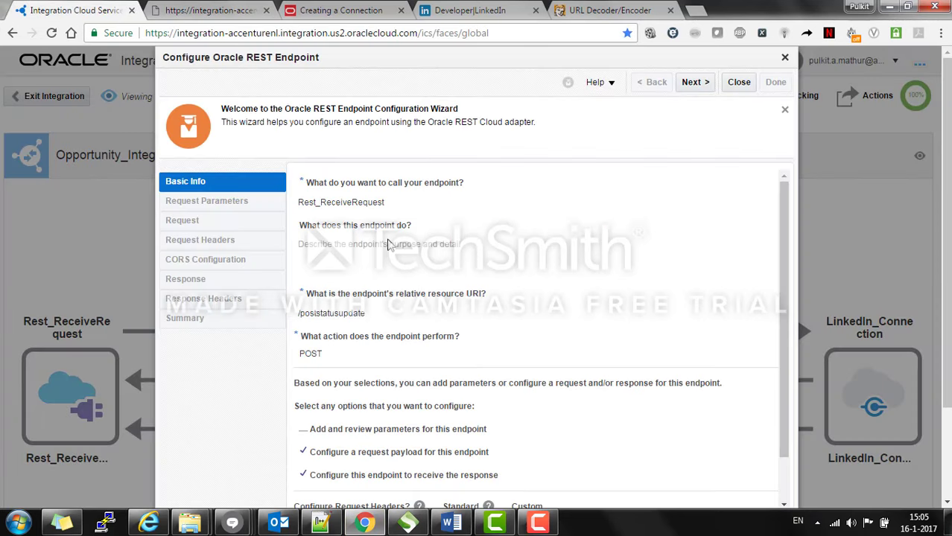
{"action": "left_click", "coordinate": [407, 523]}
{"action": "key", "text": "End"}
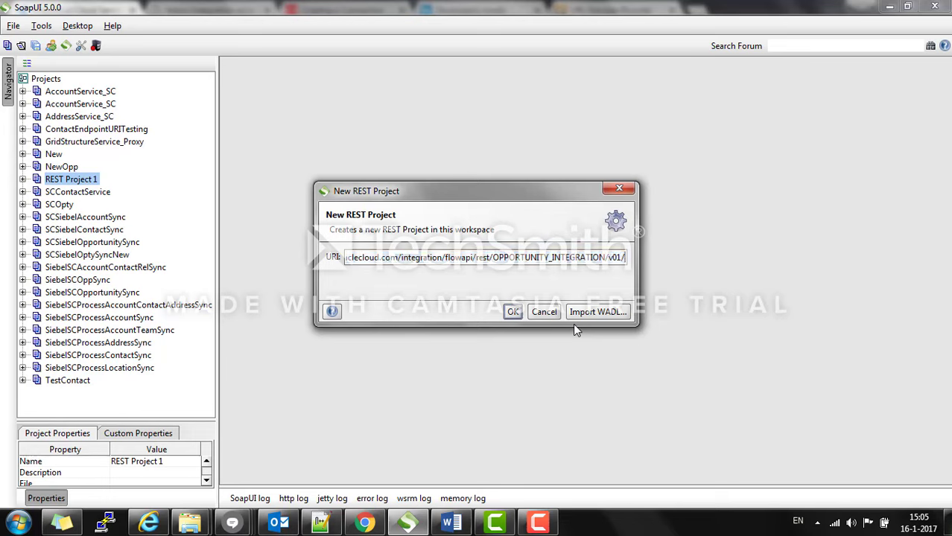
{"action": "type", "text": "posts"}
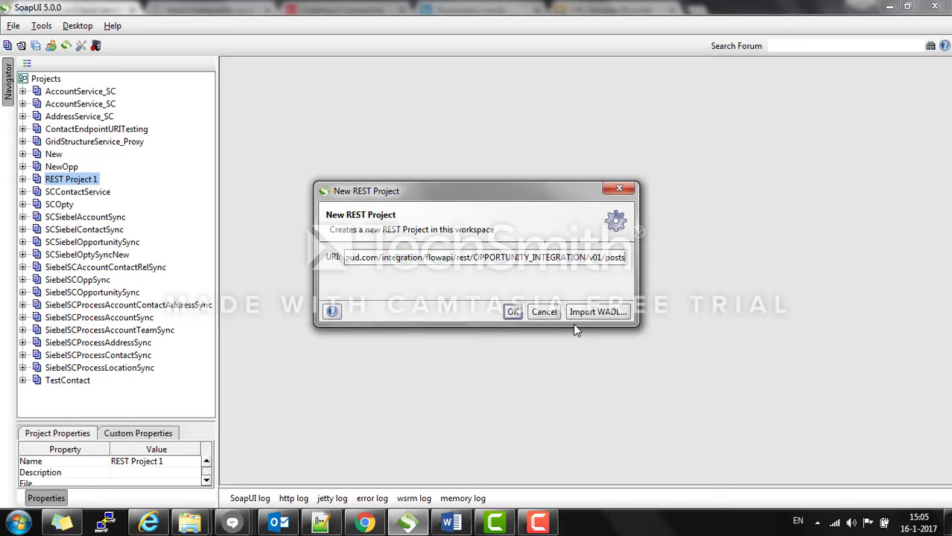
{"action": "type", "text": "tatusupdate"}
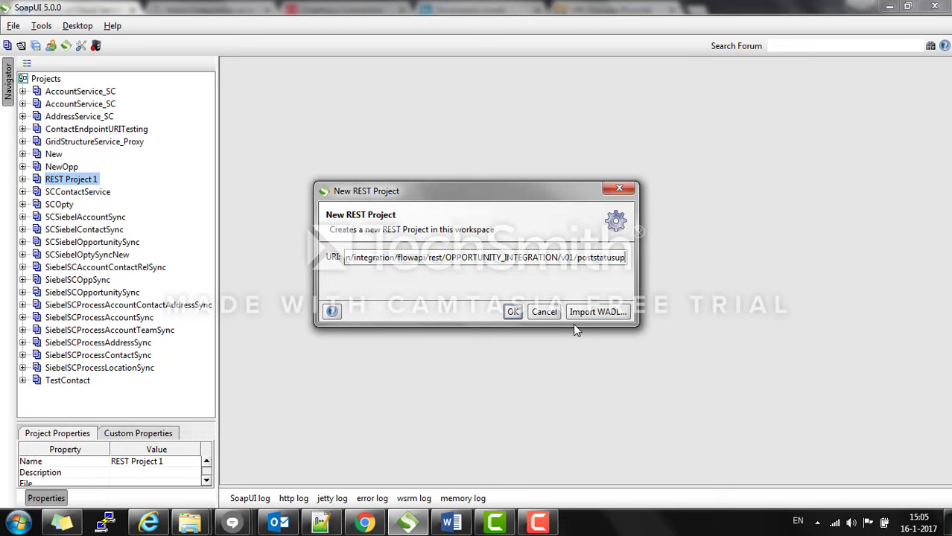
{"action": "left_click", "coordinate": [513, 312]}
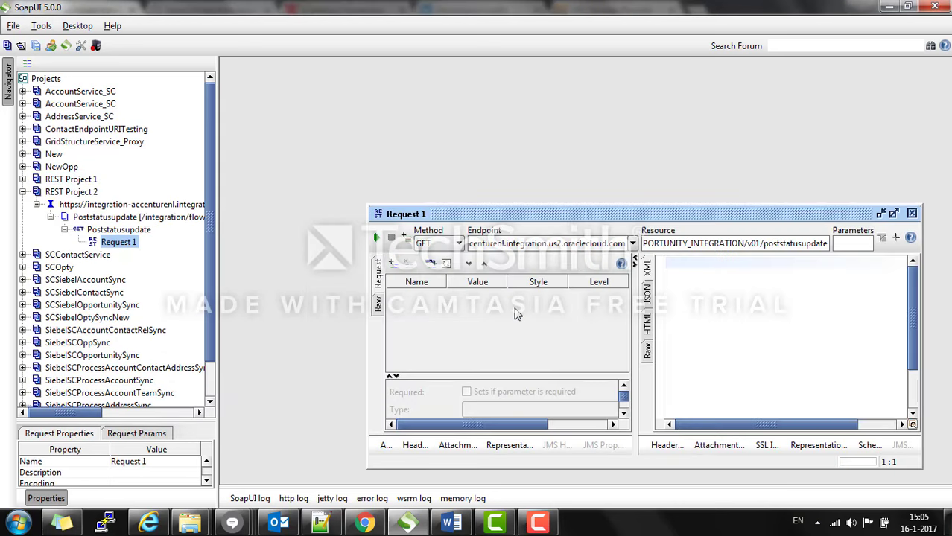
{"action": "double_click", "coordinate": [596, 213]}
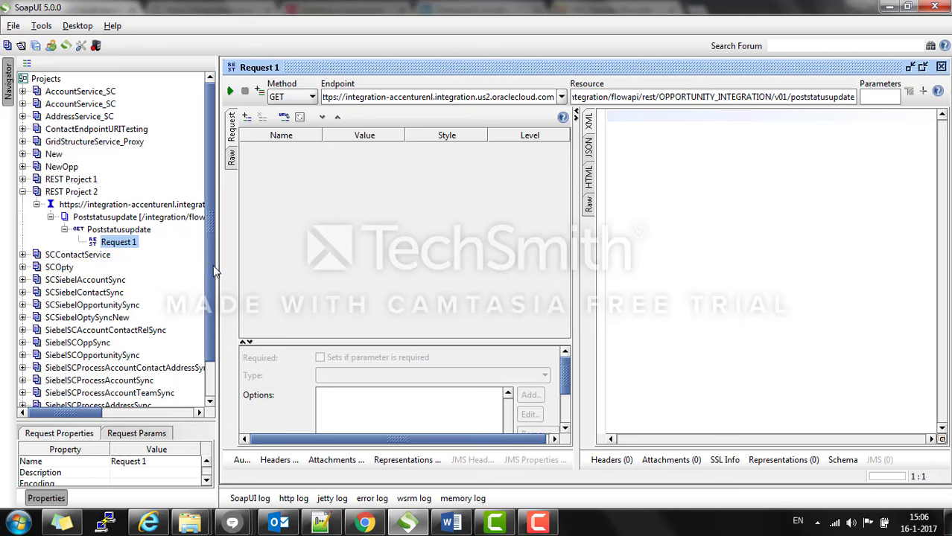
{"action": "left_click_drag", "start_coordinate": [215, 269], "coordinate": [209, 268]}
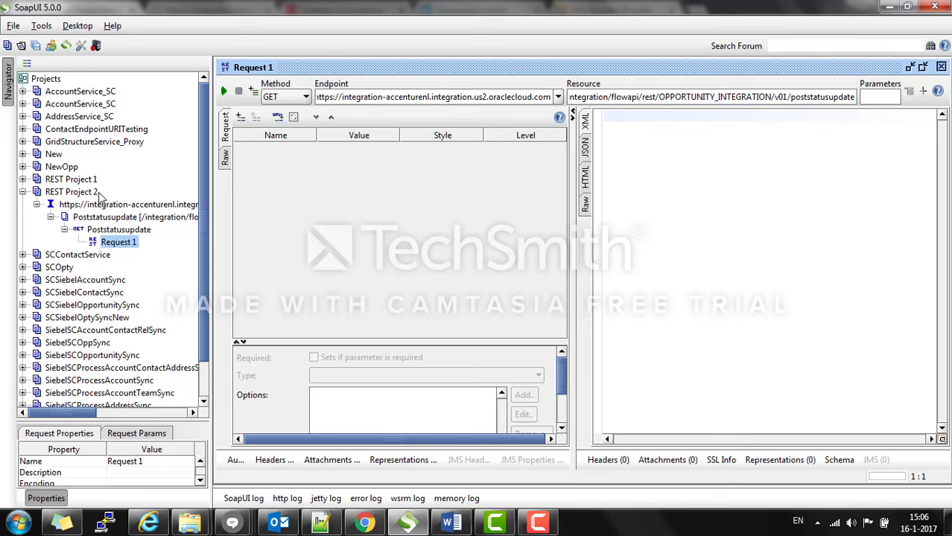
Step: Switch Request 1's HTTP method to POST
{"action": "left_click", "coordinate": [295, 99]}
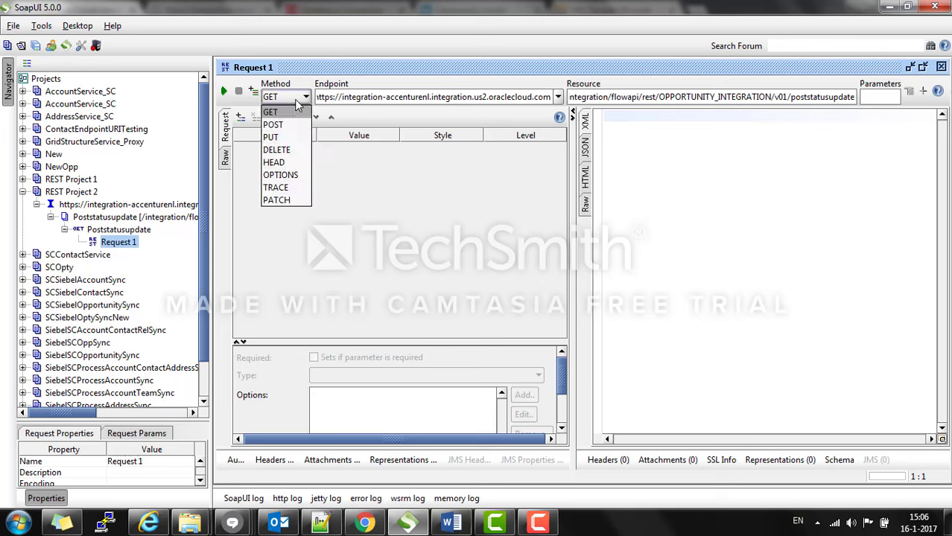
{"action": "left_click", "coordinate": [296, 125]}
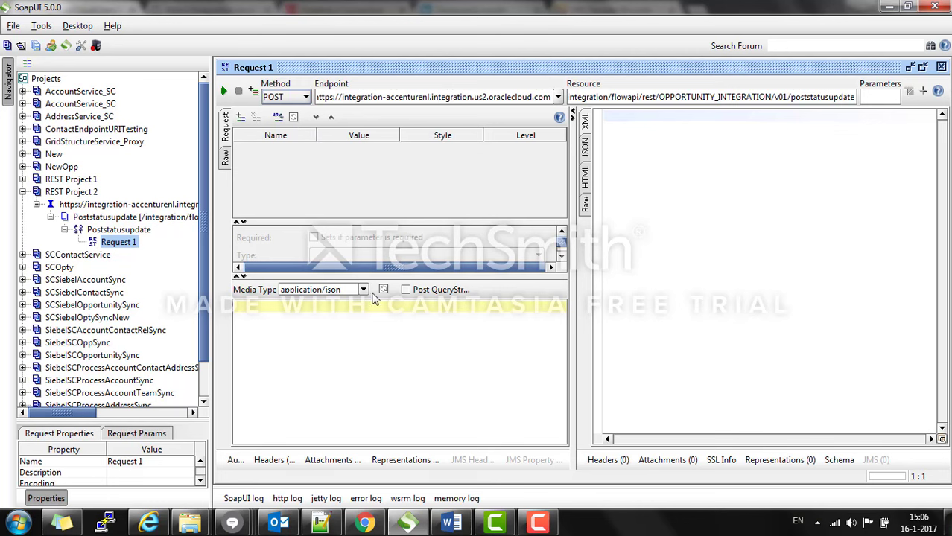
{"action": "left_click", "coordinate": [388, 340]}
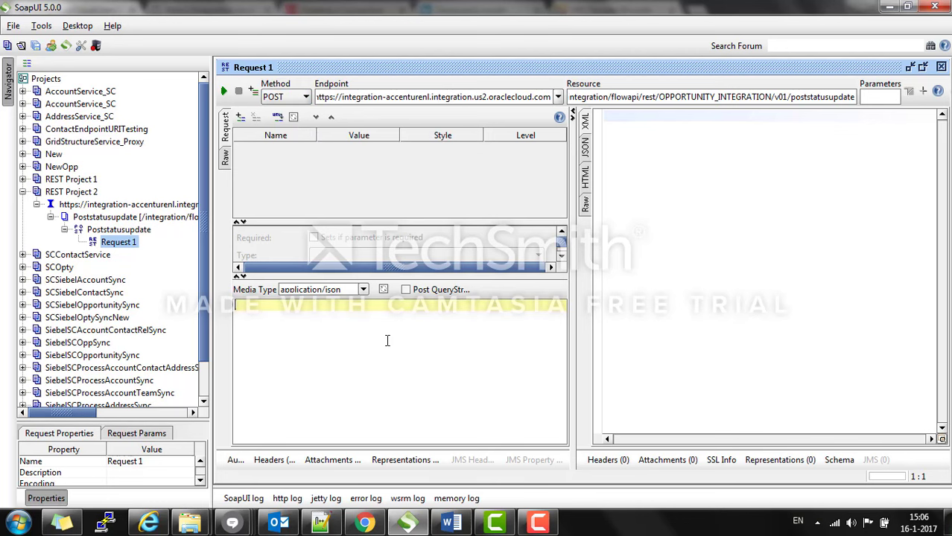
Step: Paste the JSON body with destination LinkedIn and 'We have a new opportunity' message
{"action": "left_click", "coordinate": [320, 523]}
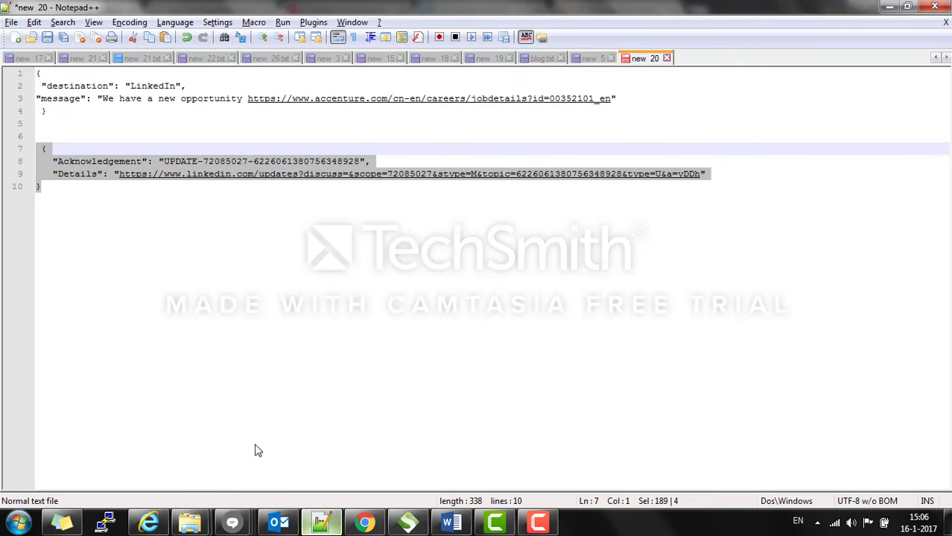
{"action": "left_click", "coordinate": [64, 116]}
{"action": "left_click_drag", "start_coordinate": [61, 111], "coordinate": [32, 70]}
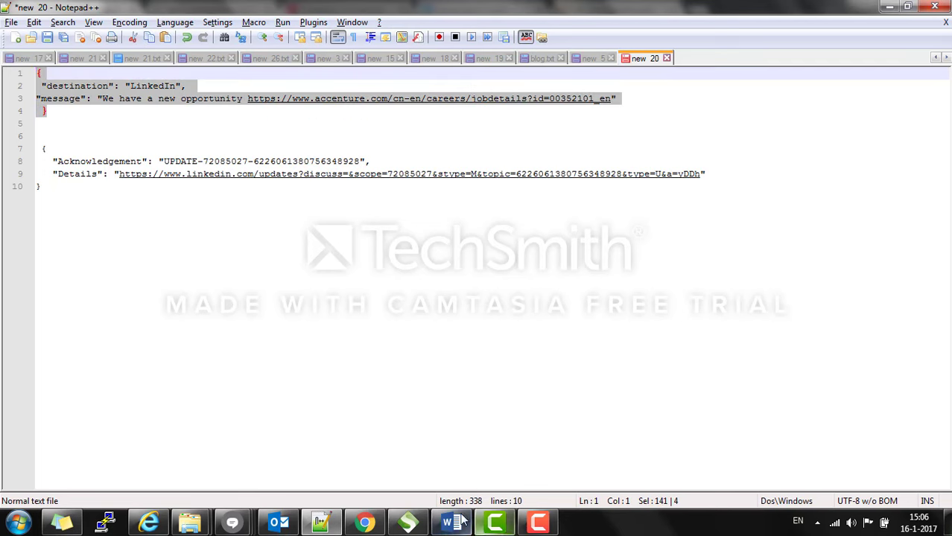
{"action": "left_click", "coordinate": [422, 524]}
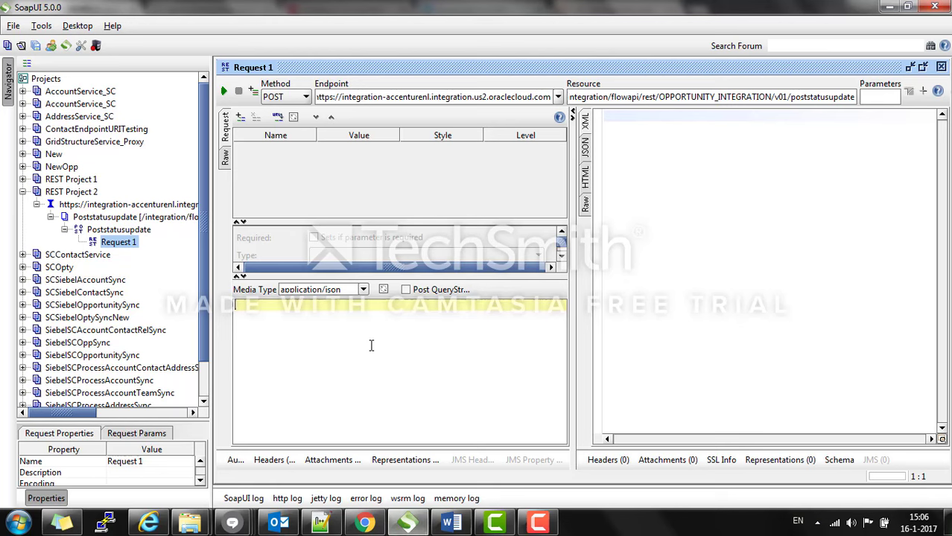
{"action": "key", "text": "ctrl+v"}
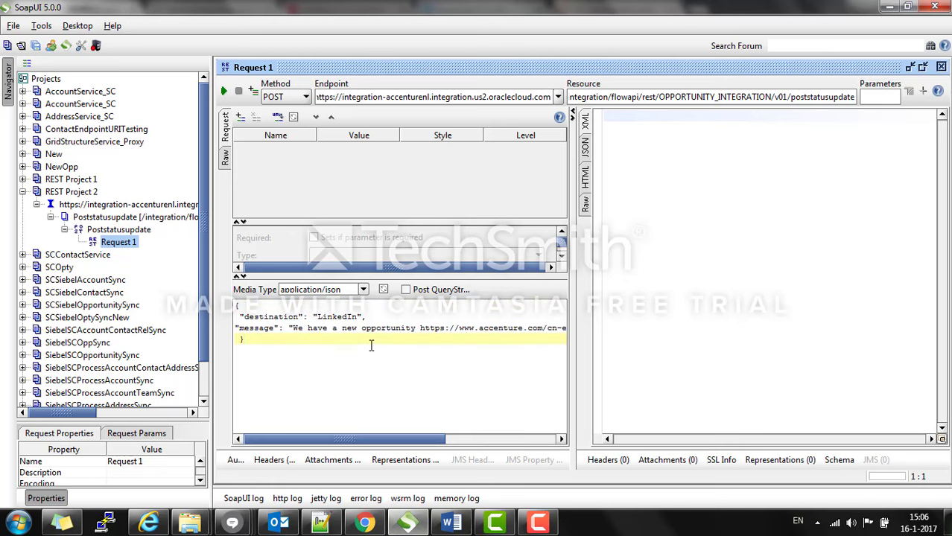
{"action": "left_click_drag", "start_coordinate": [572, 367], "coordinate": [645, 365]}
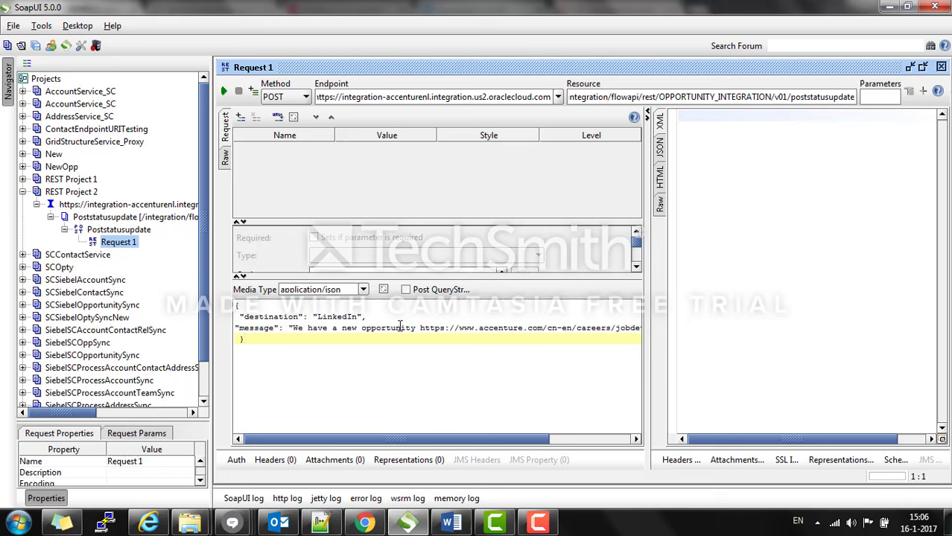
{"action": "left_click_drag", "start_coordinate": [397, 443], "coordinate": [365, 445]}
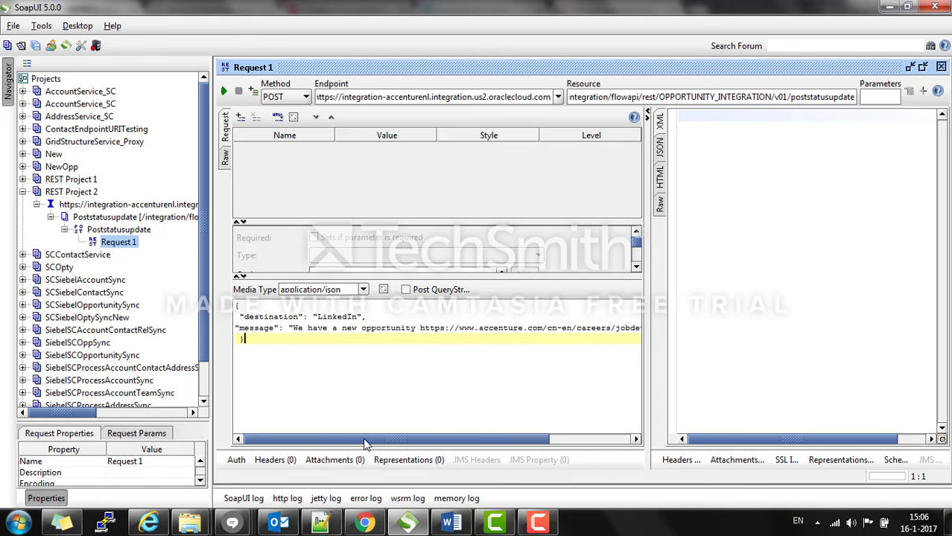
Step: Add Basic authorization to Request 1 and enter the account username
{"action": "left_click", "coordinate": [237, 460]}
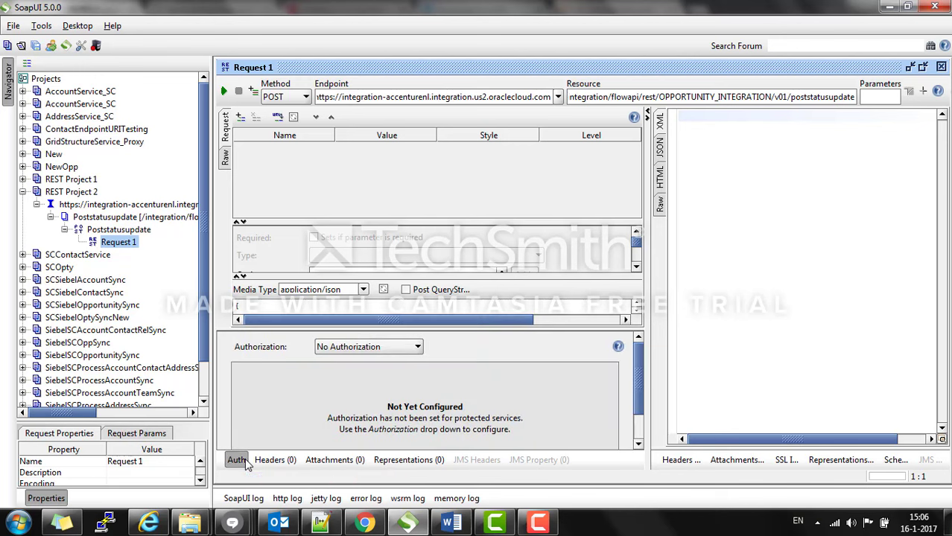
{"action": "left_click", "coordinate": [406, 348]}
{"action": "left_click", "coordinate": [403, 388]}
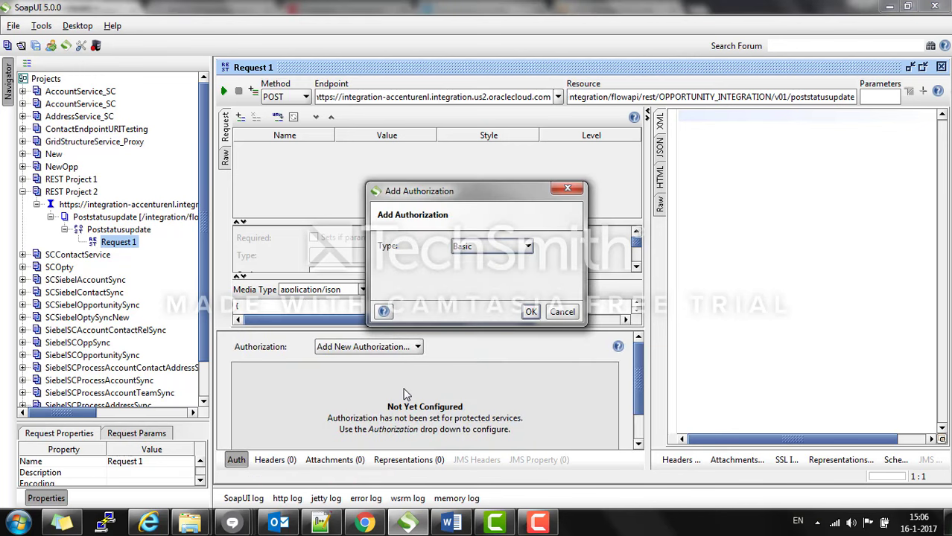
{"action": "left_click", "coordinate": [530, 311]}
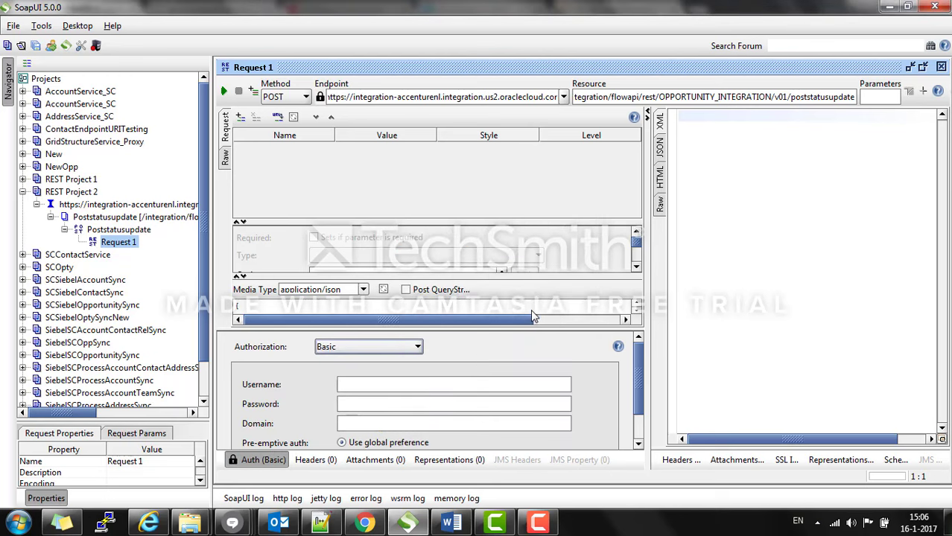
{"action": "left_click", "coordinate": [472, 380]}
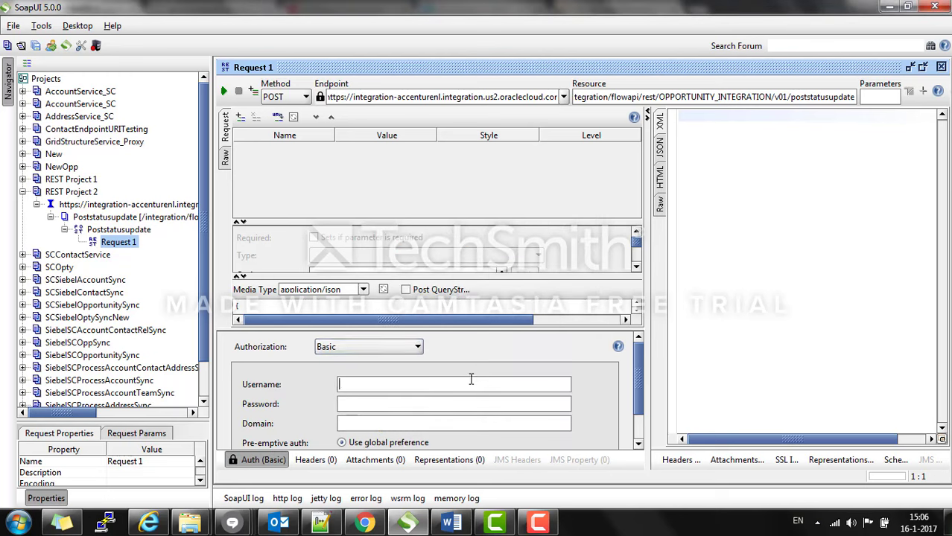
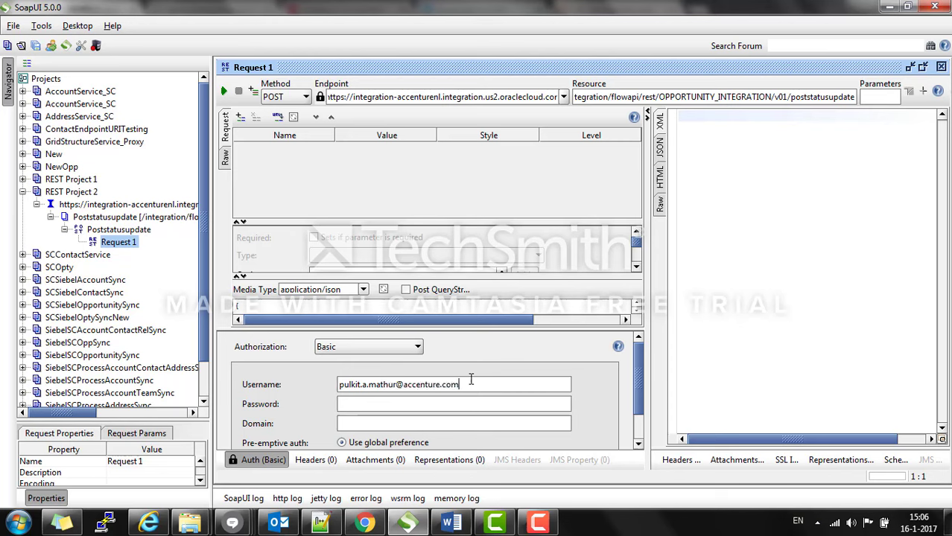
{"action": "type", "text": "*******"}
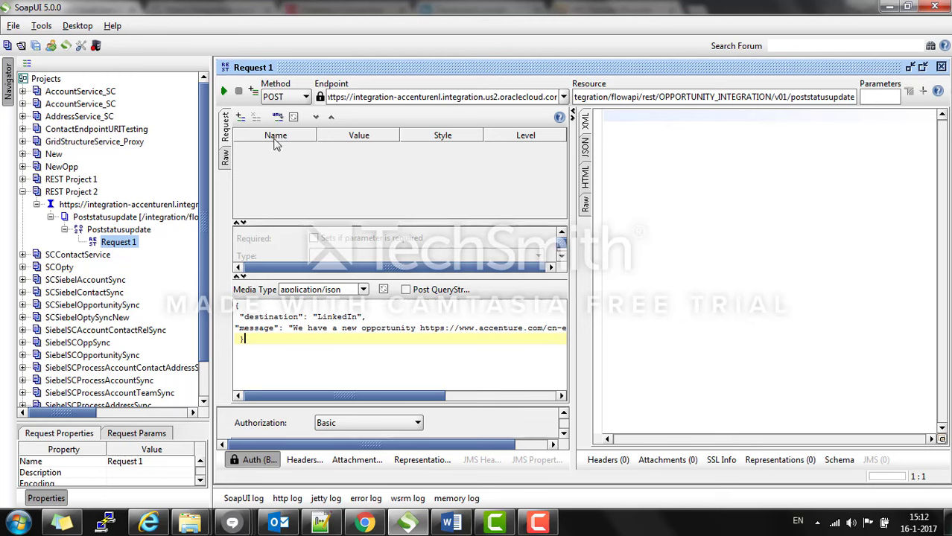
Step: Run the request and read the Acknowledgement update ID and LinkedIn Details link
{"action": "left_click", "coordinate": [224, 92]}
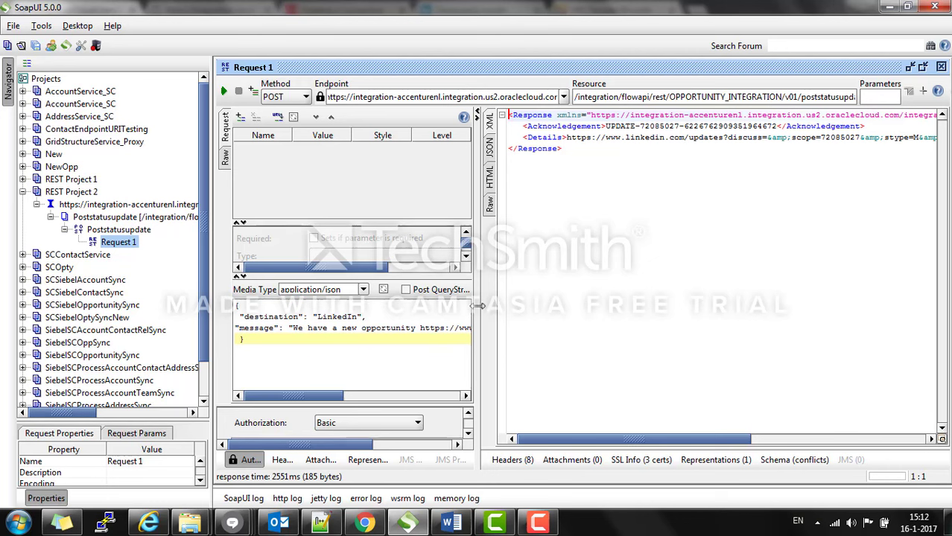
{"action": "left_click_drag", "start_coordinate": [481, 313], "coordinate": [447, 313]}
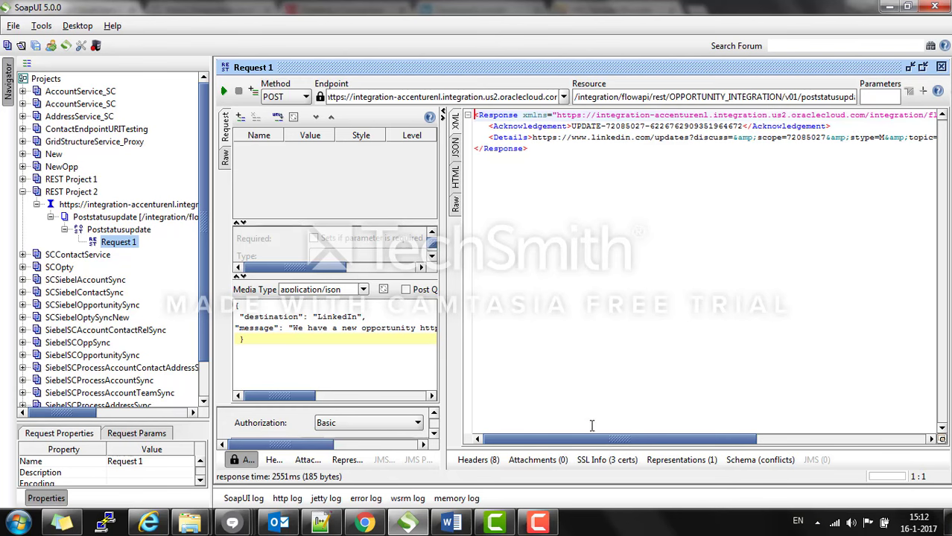
{"action": "left_click_drag", "start_coordinate": [626, 440], "coordinate": [587, 406]}
{"action": "left_click", "coordinate": [586, 349]}
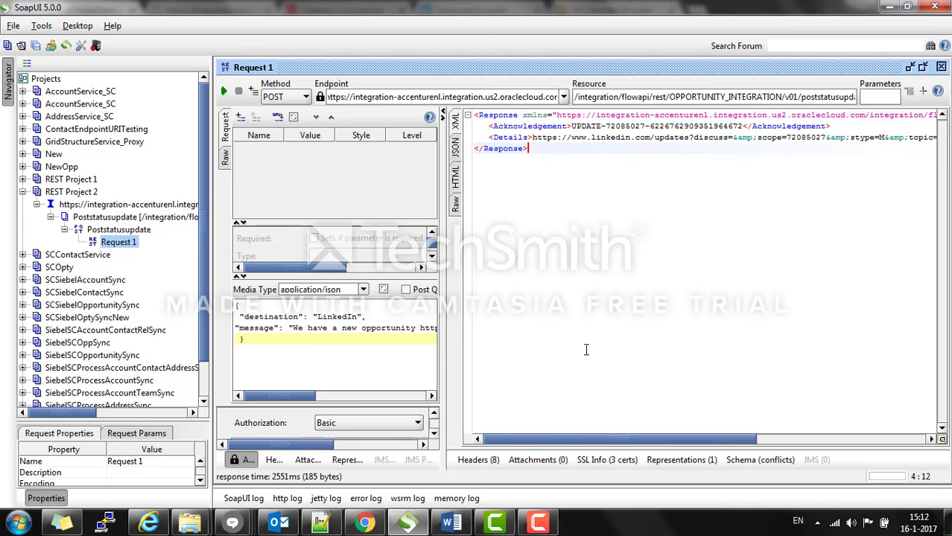
{"action": "left_click", "coordinate": [361, 526]}
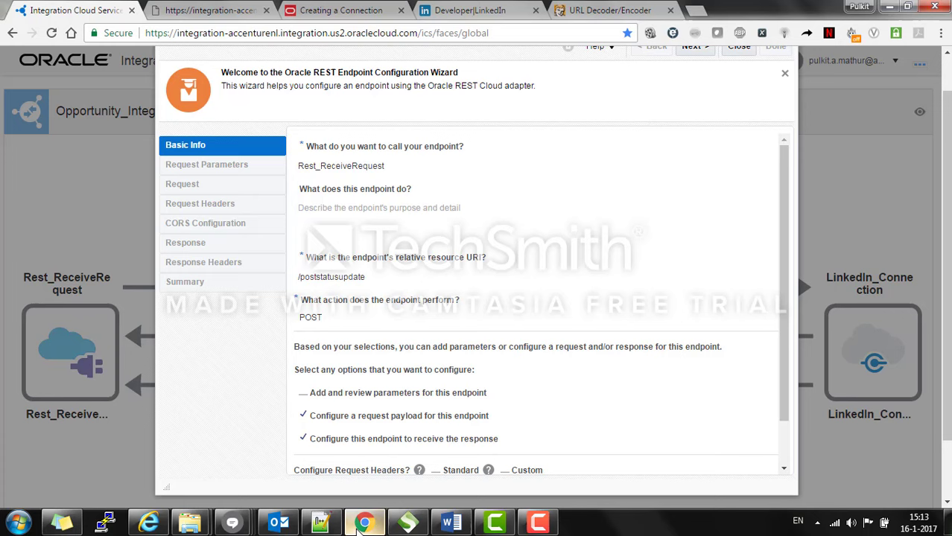
Step: Check LinkedIn's Your Updates for the 'We have a new opportunity' post, then return to Integration Cloud
{"action": "left_click", "coordinate": [704, 10]}
{"action": "type", "text": "linke"}
{"action": "key", "text": "Return"}
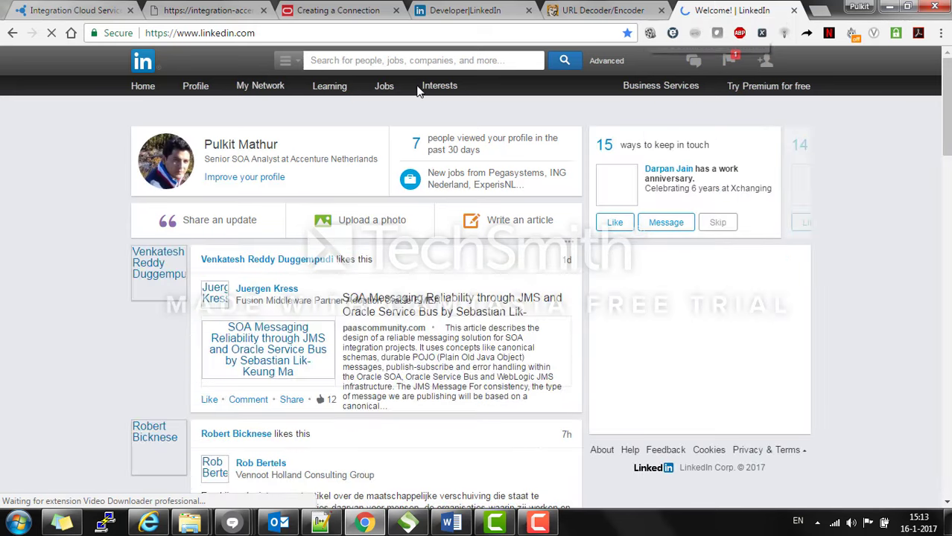
{"action": "mouse_move", "coordinate": [195, 86]}
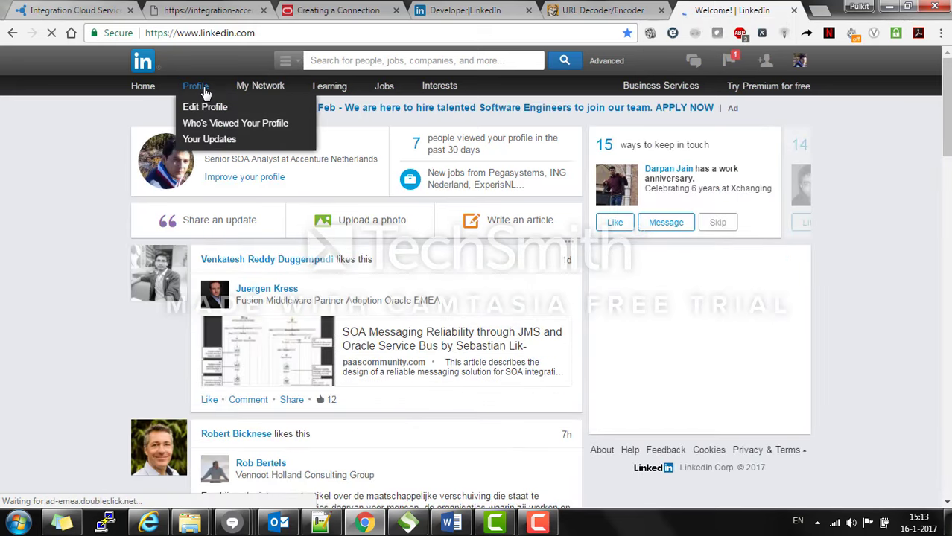
{"action": "left_click", "coordinate": [209, 139]}
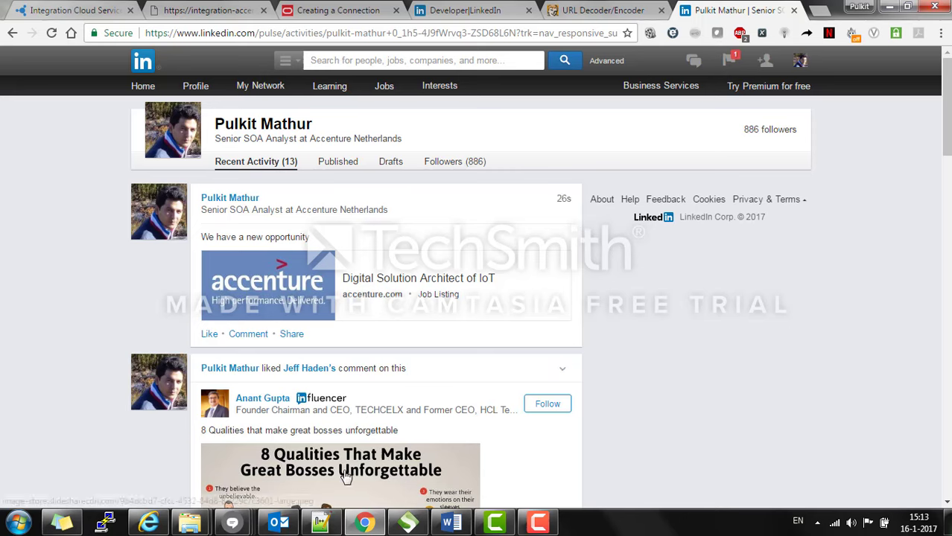
{"action": "left_click", "coordinate": [414, 526]}
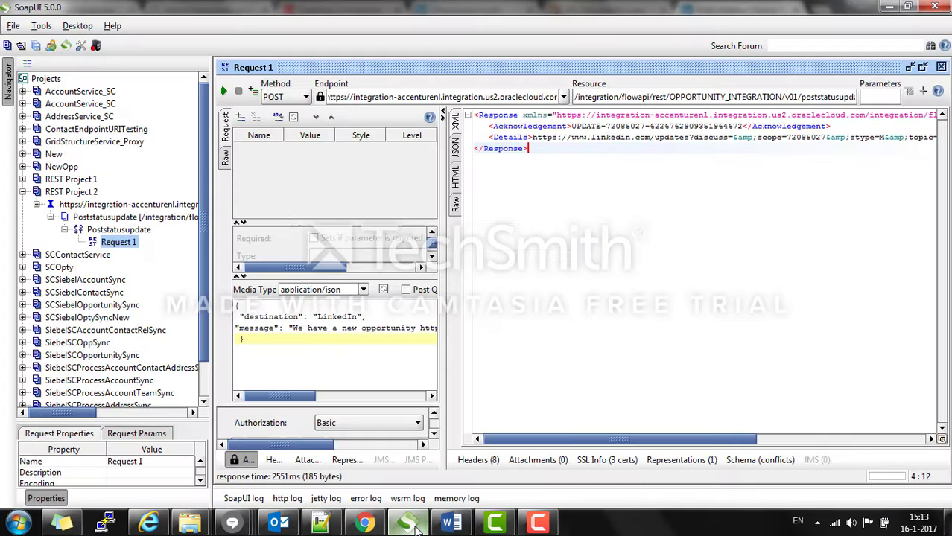
{"action": "left_click", "coordinate": [414, 525]}
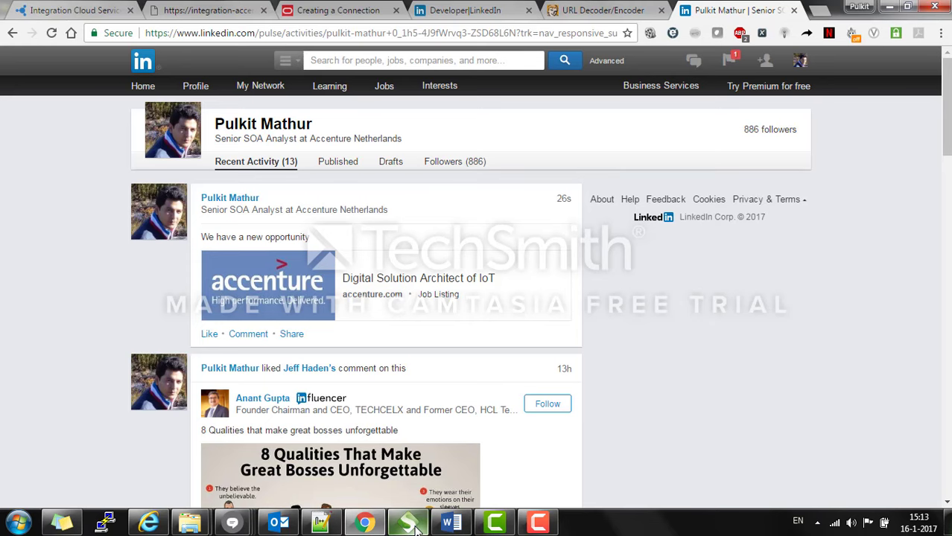
{"action": "left_click", "coordinate": [83, 8]}
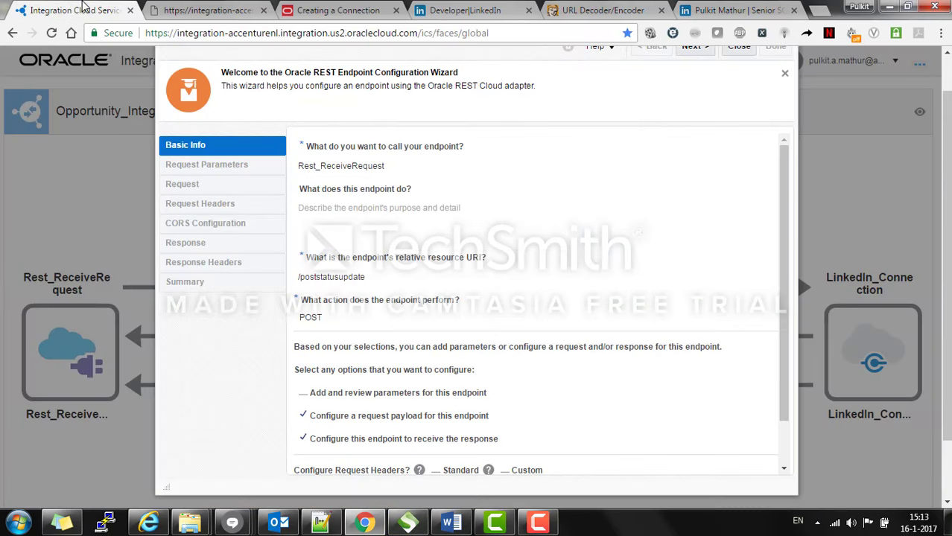
Step: Close the REST endpoint wizard and exit the integration to the Integrations list
{"action": "left_click", "coordinate": [784, 77]}
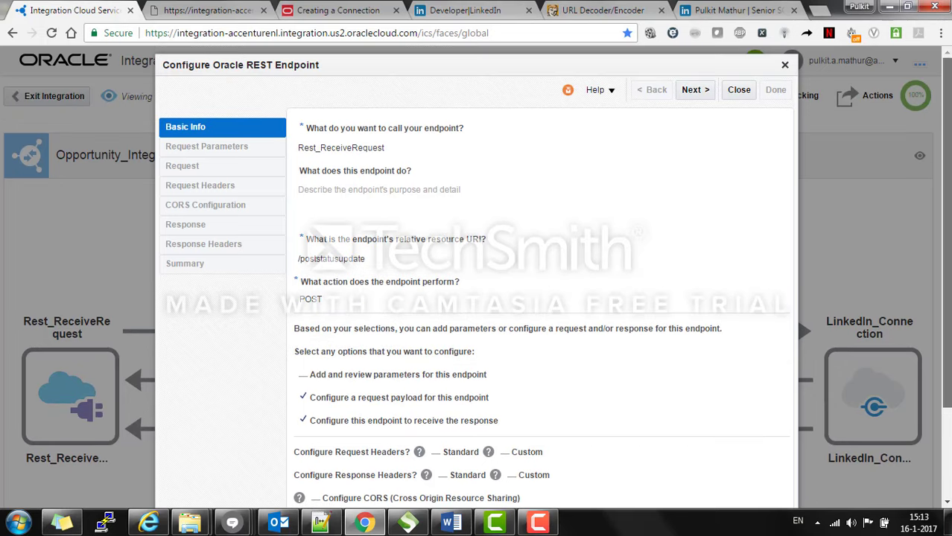
{"action": "scroll", "coordinate": [779, 71], "scroll_direction": "up", "scroll_amount": 1}
{"action": "left_click", "coordinate": [739, 90]}
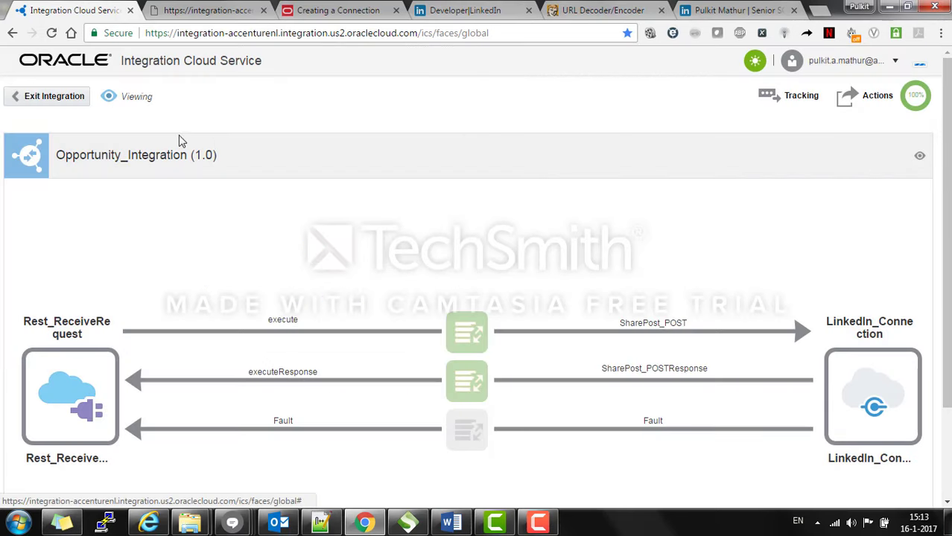
{"action": "left_click", "coordinate": [56, 94]}
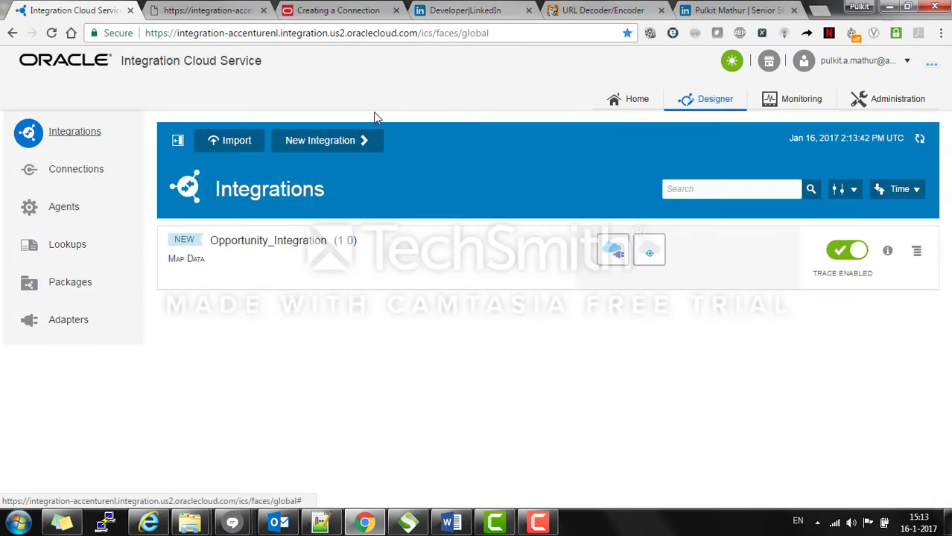
Step: Review the Monitoring dashboard: 66.7% success, 3 messages, 1 failure, history charts and Download Logs options
{"action": "left_click", "coordinate": [815, 104]}
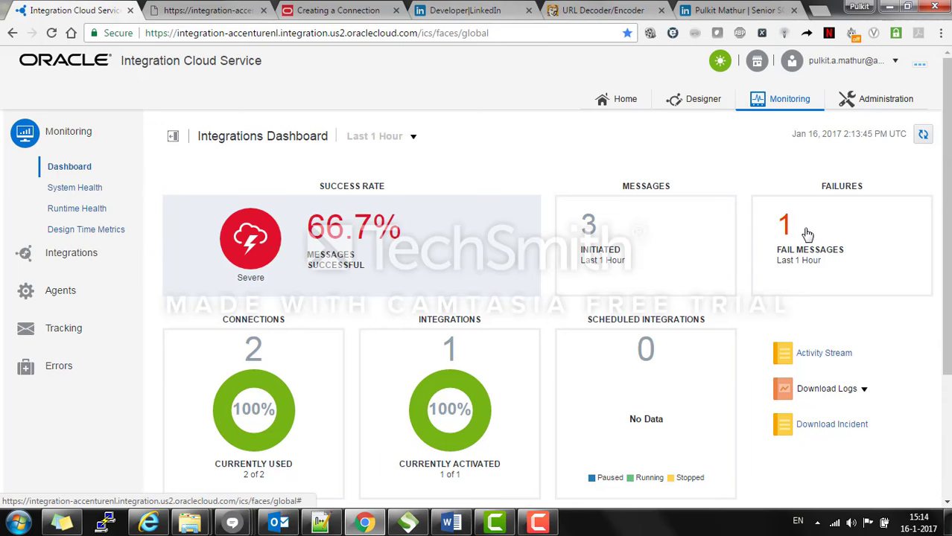
{"action": "scroll", "coordinate": [803, 232], "scroll_direction": "down", "scroll_amount": 1}
{"action": "scroll", "coordinate": [424, 290], "scroll_direction": "down", "scroll_amount": 2}
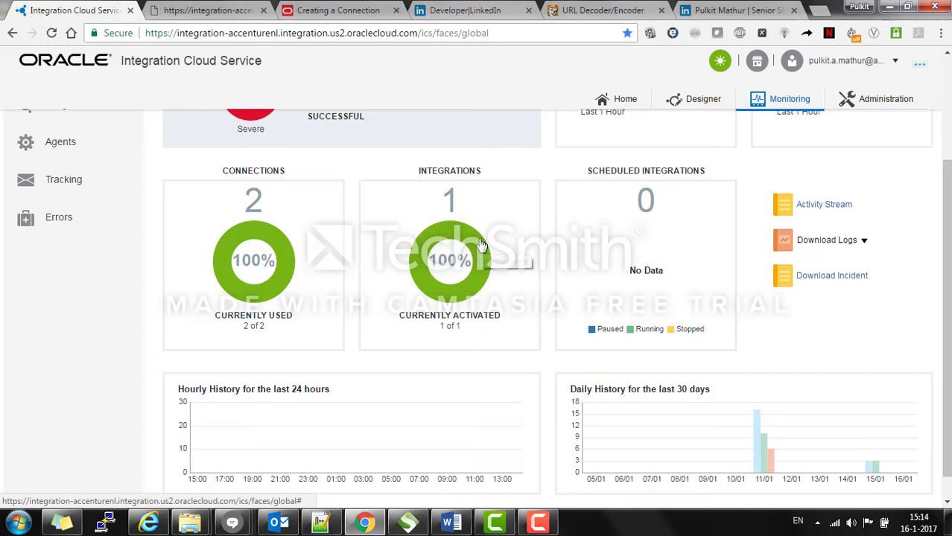
{"action": "left_click", "coordinate": [866, 242]}
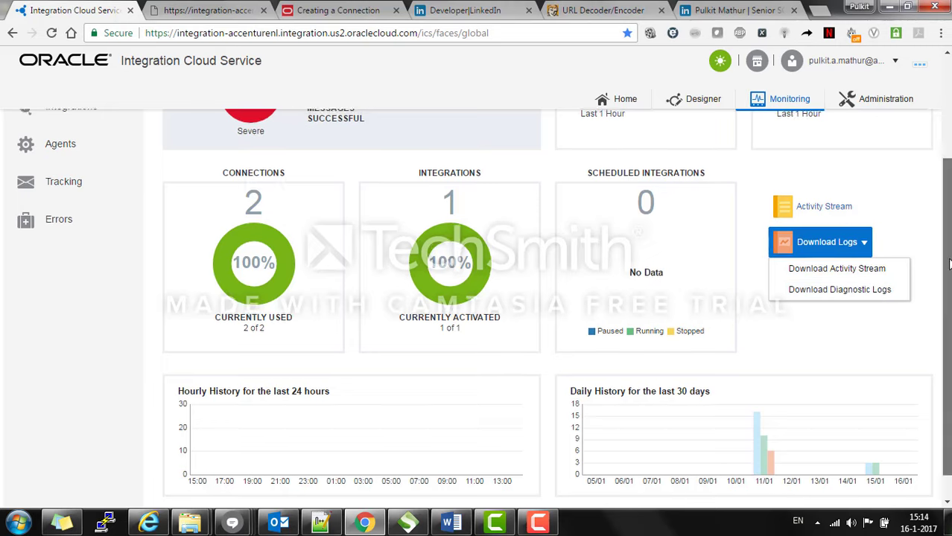
{"action": "left_click_drag", "start_coordinate": [948, 300], "coordinate": [947, 201]}
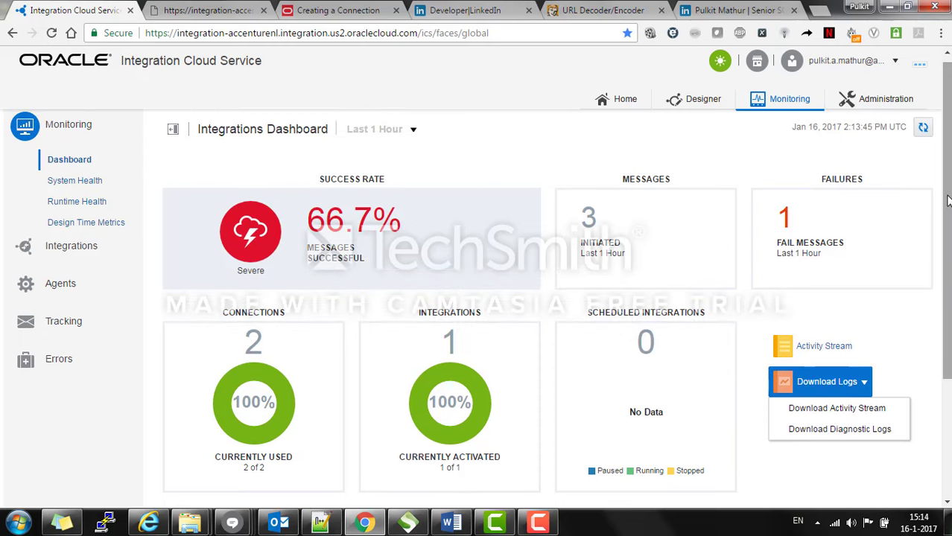